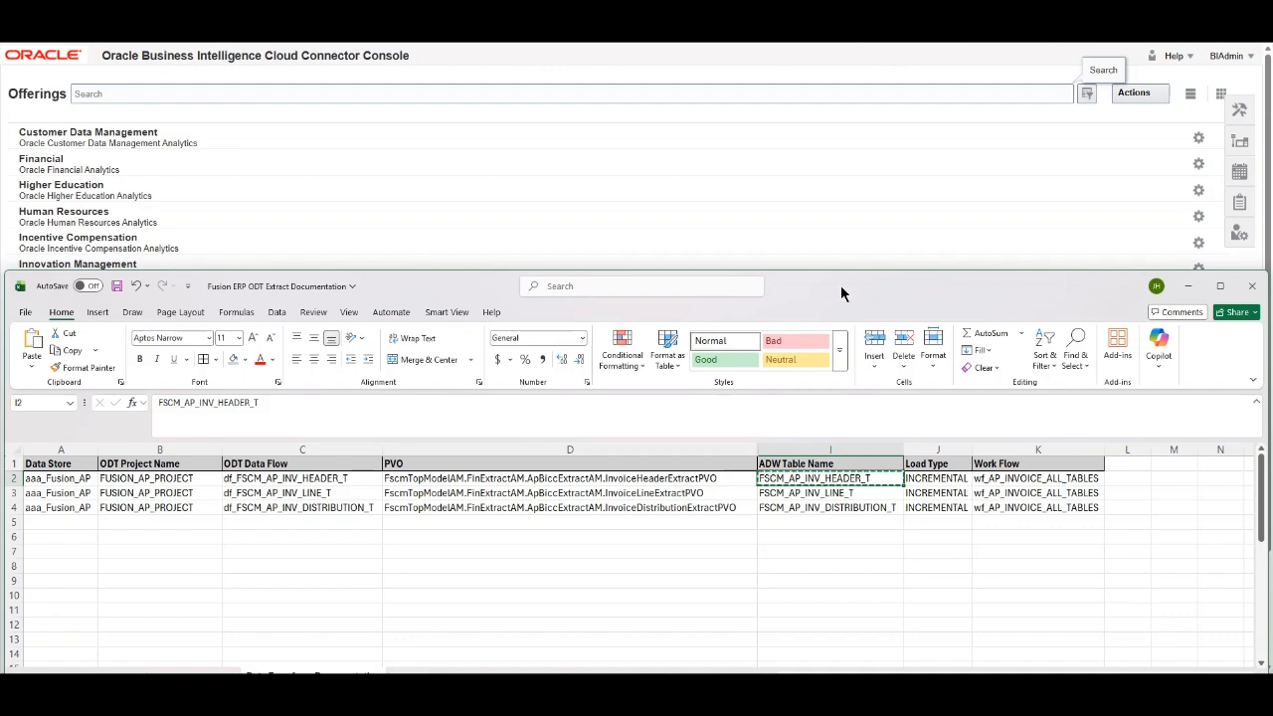
Search the BI Cloud Connector offerings for "aaa" and open the data store list of aaa_Test_AP_DataStore.
drag(840, 284, 0, 341)
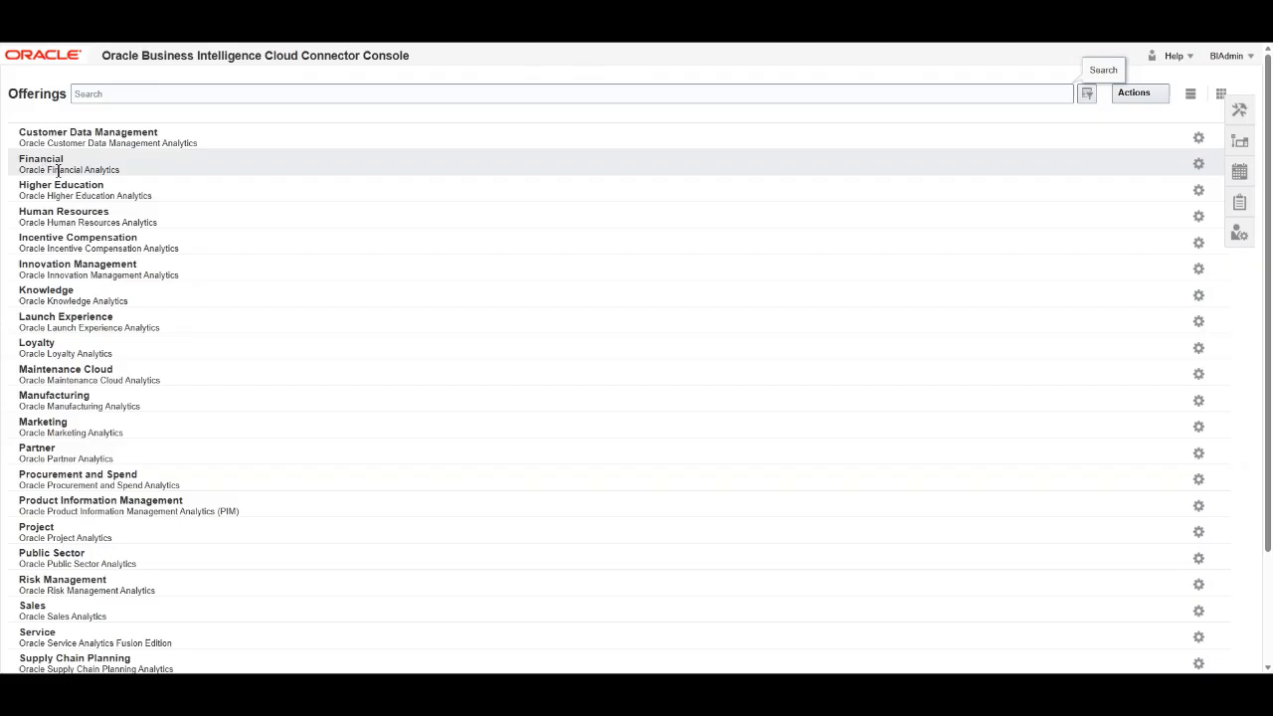
click(103, 92)
text(aaa)
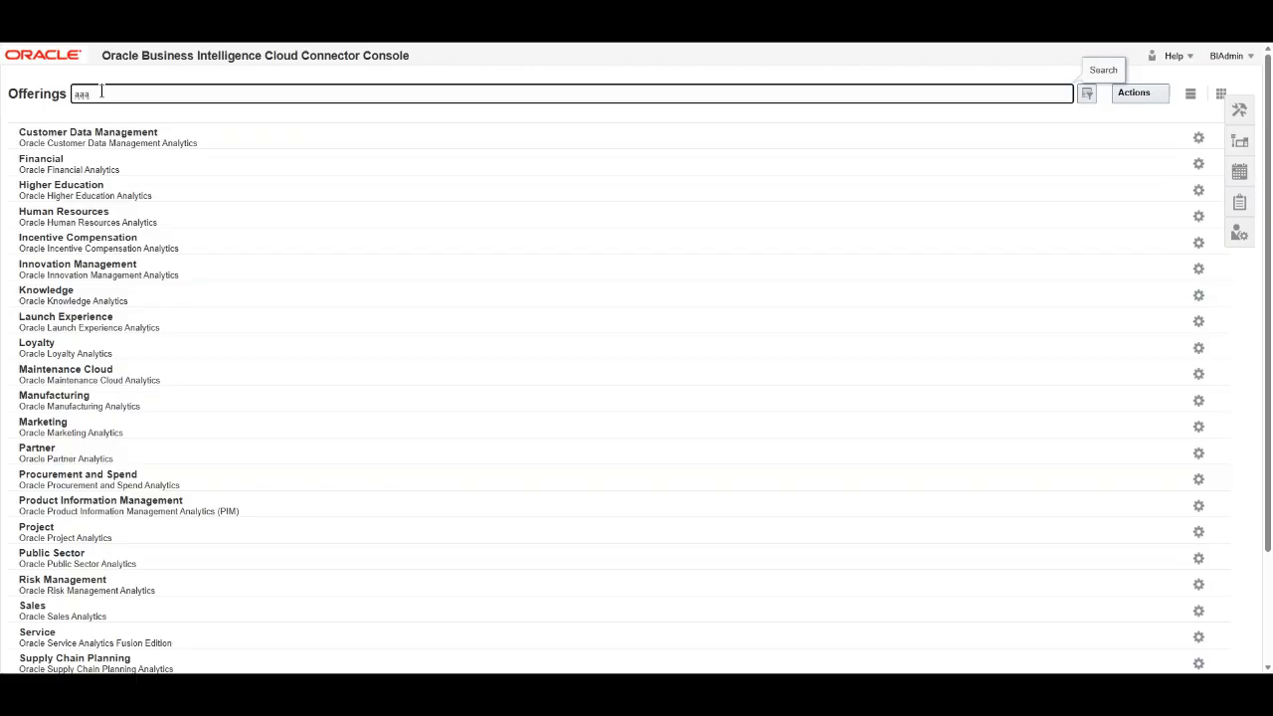
key(Return)
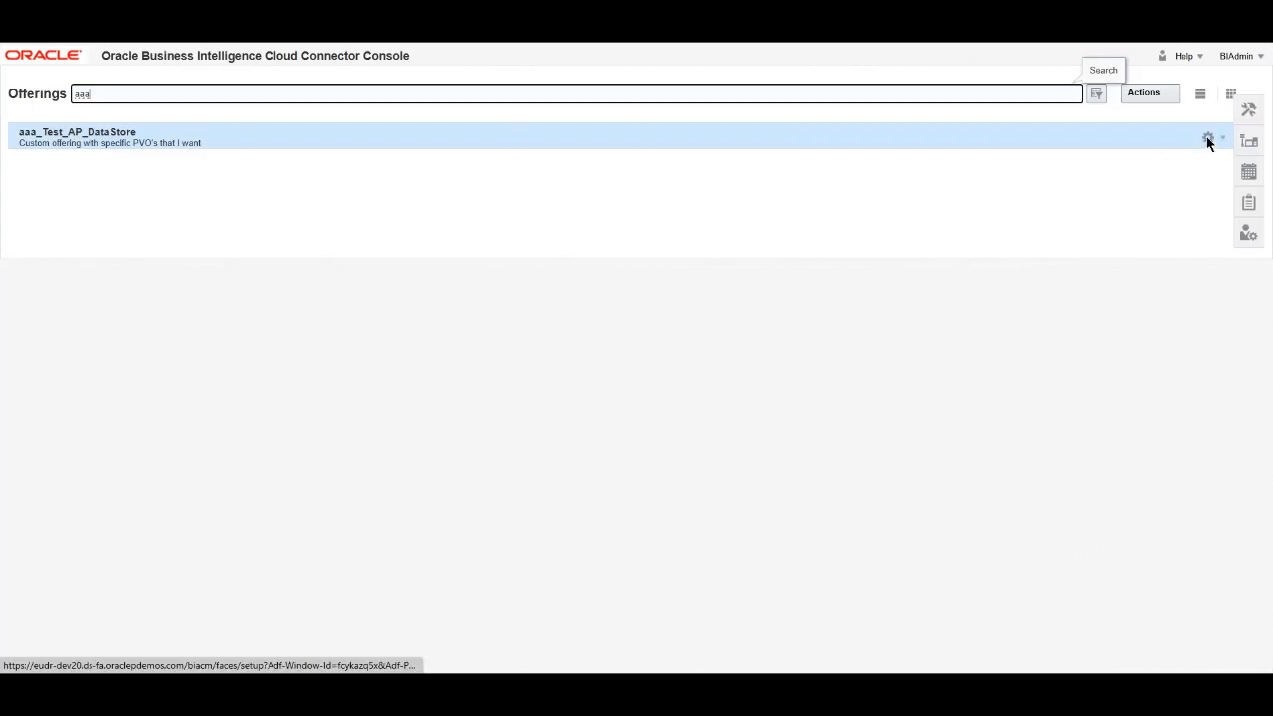
click(73, 133)
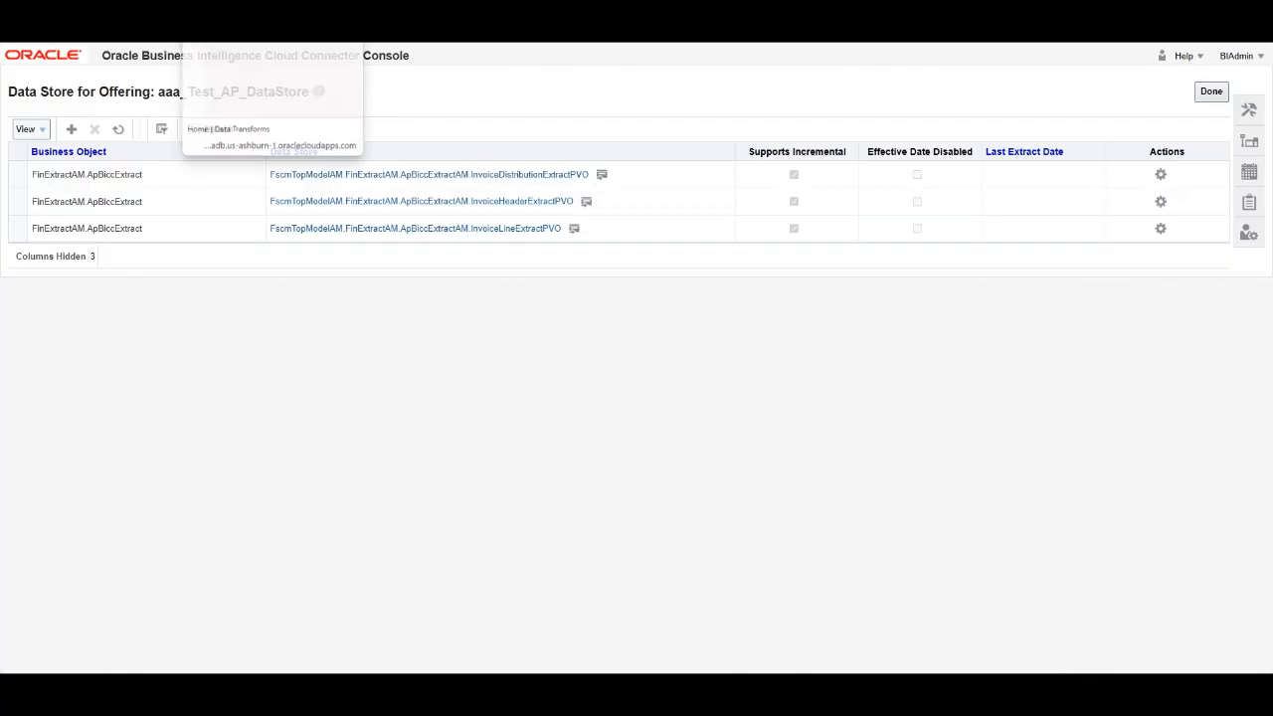
Switch to Oracle Data Transforms and check the name of the Fusion ERP Payables project in its edit dialog without changing it.
click(239, 10)
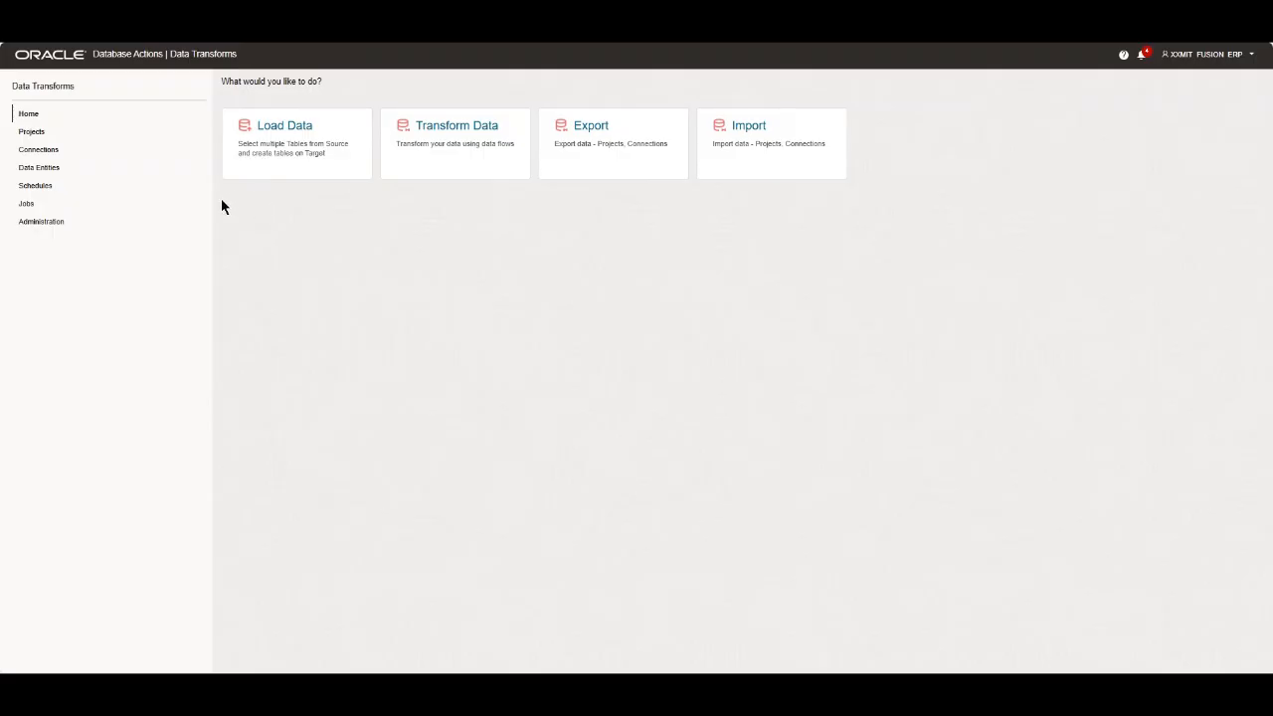
click(33, 133)
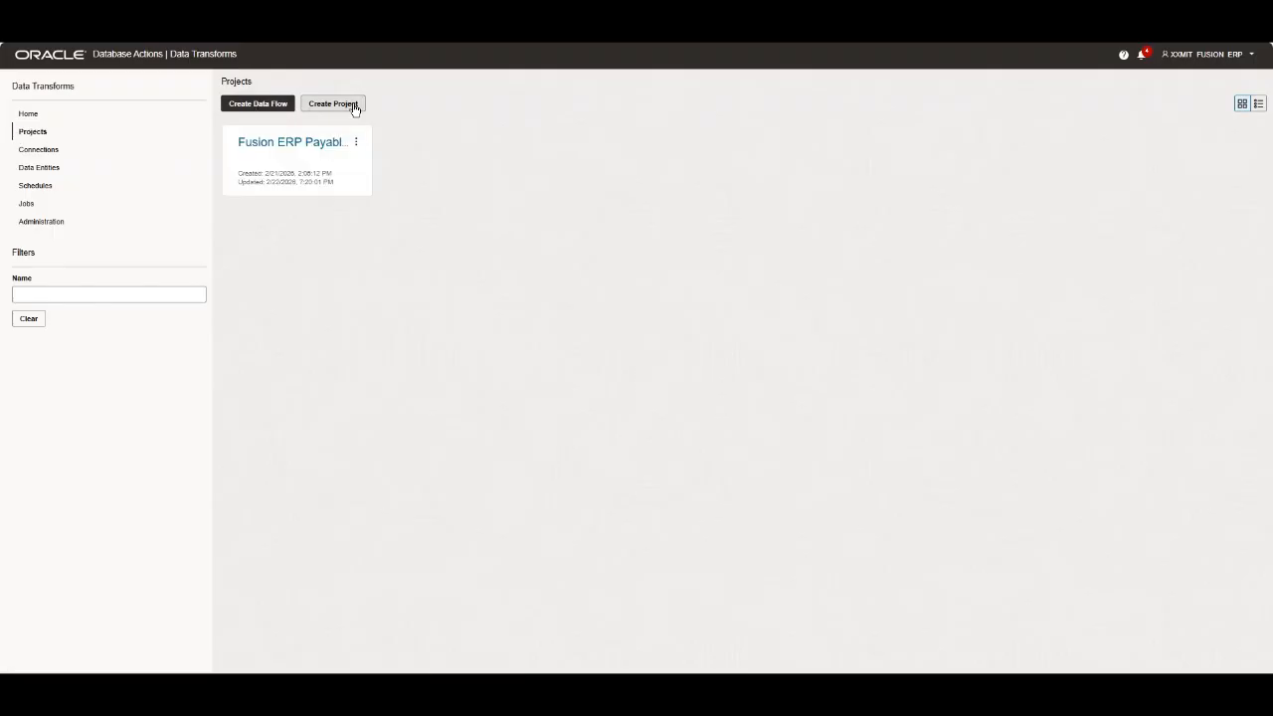
click(356, 144)
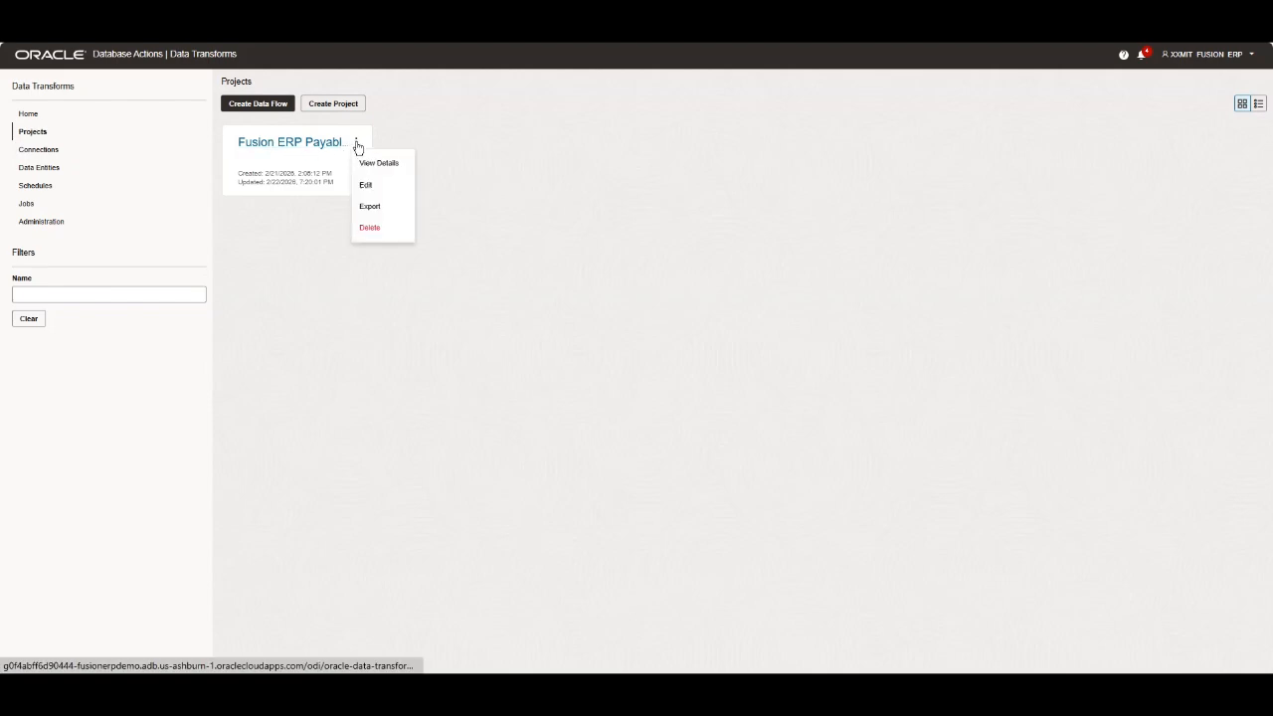
click(365, 185)
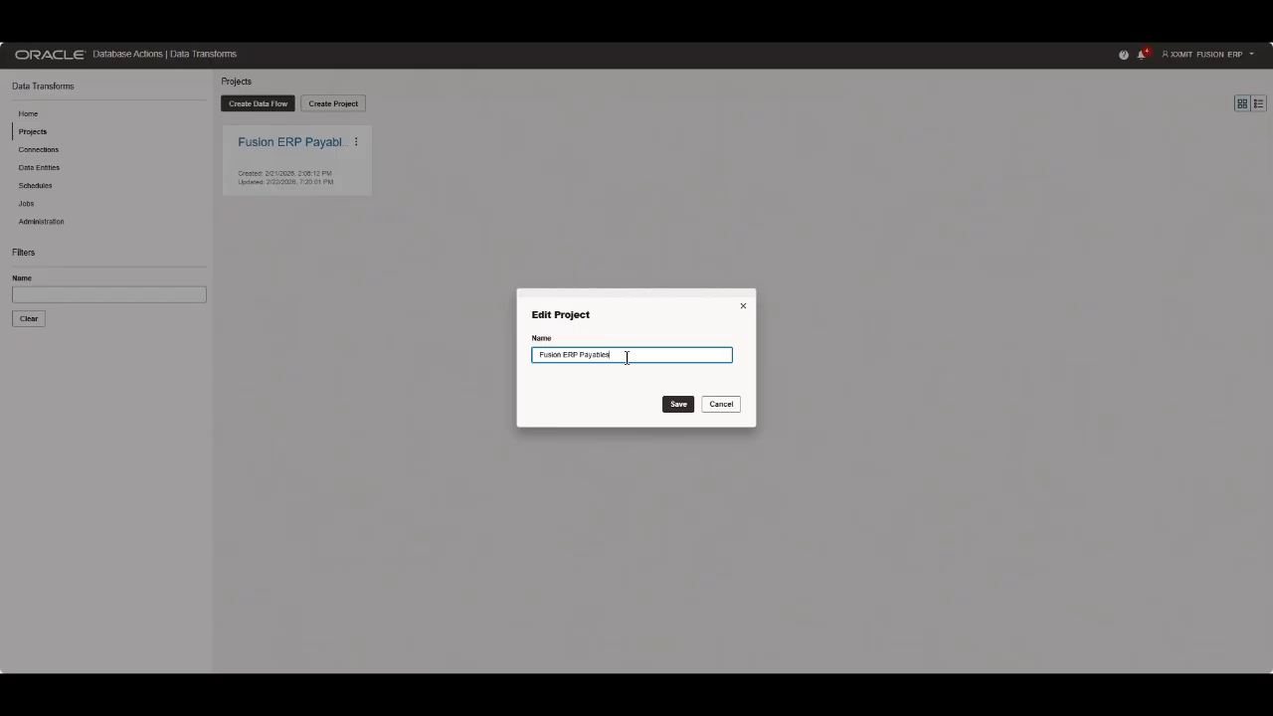
click(723, 408)
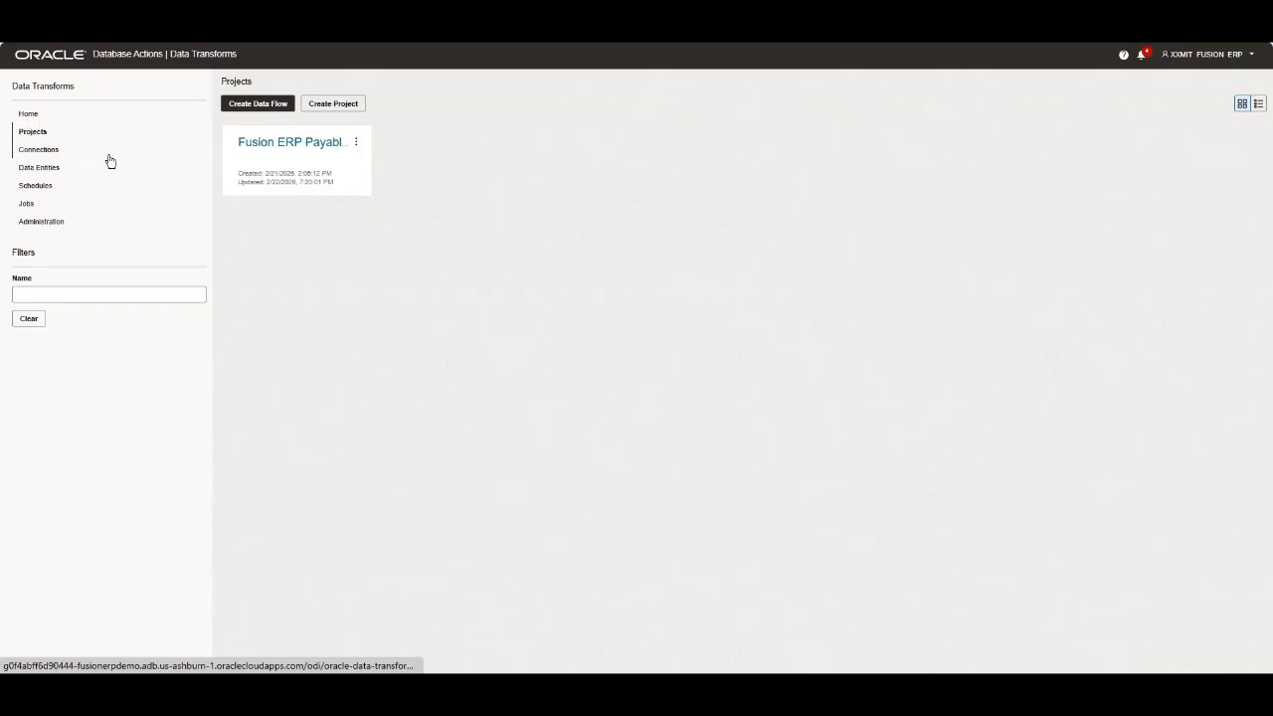
Import data entities from the BICC_FusionErp_Demo connection for the selected offering aaa_Test_AP_DataStore.
click(40, 168)
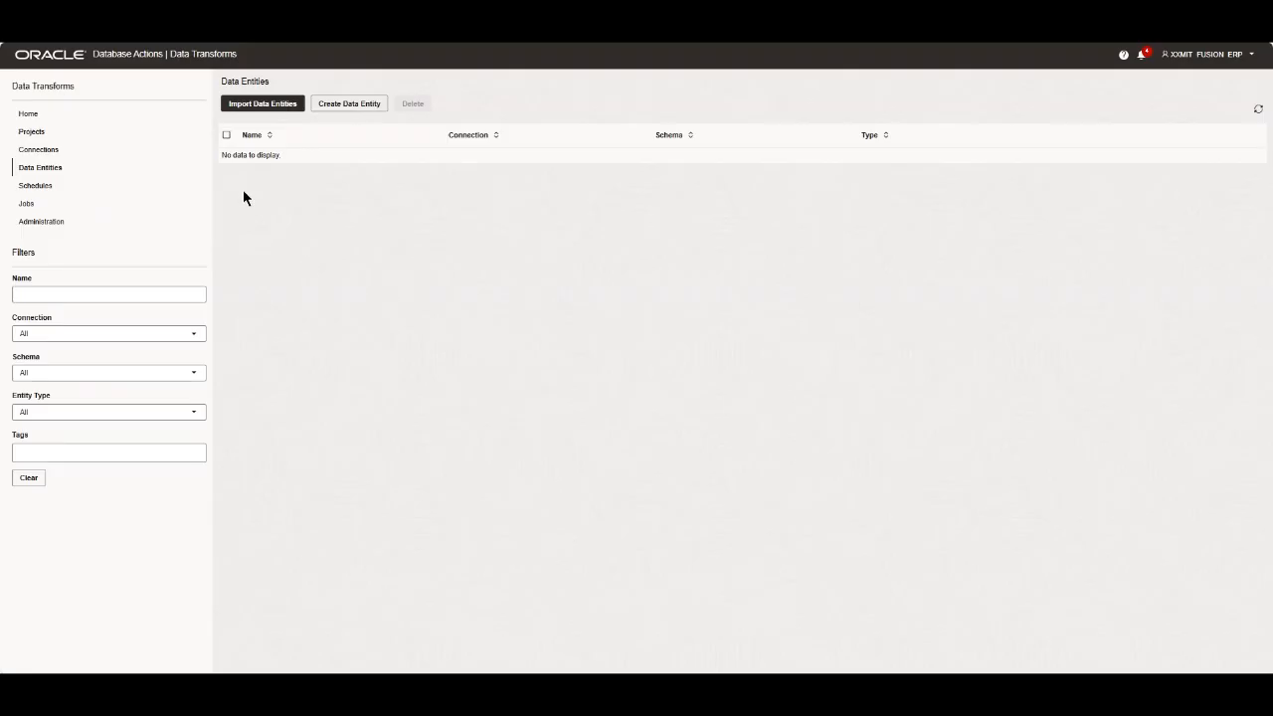
click(257, 107)
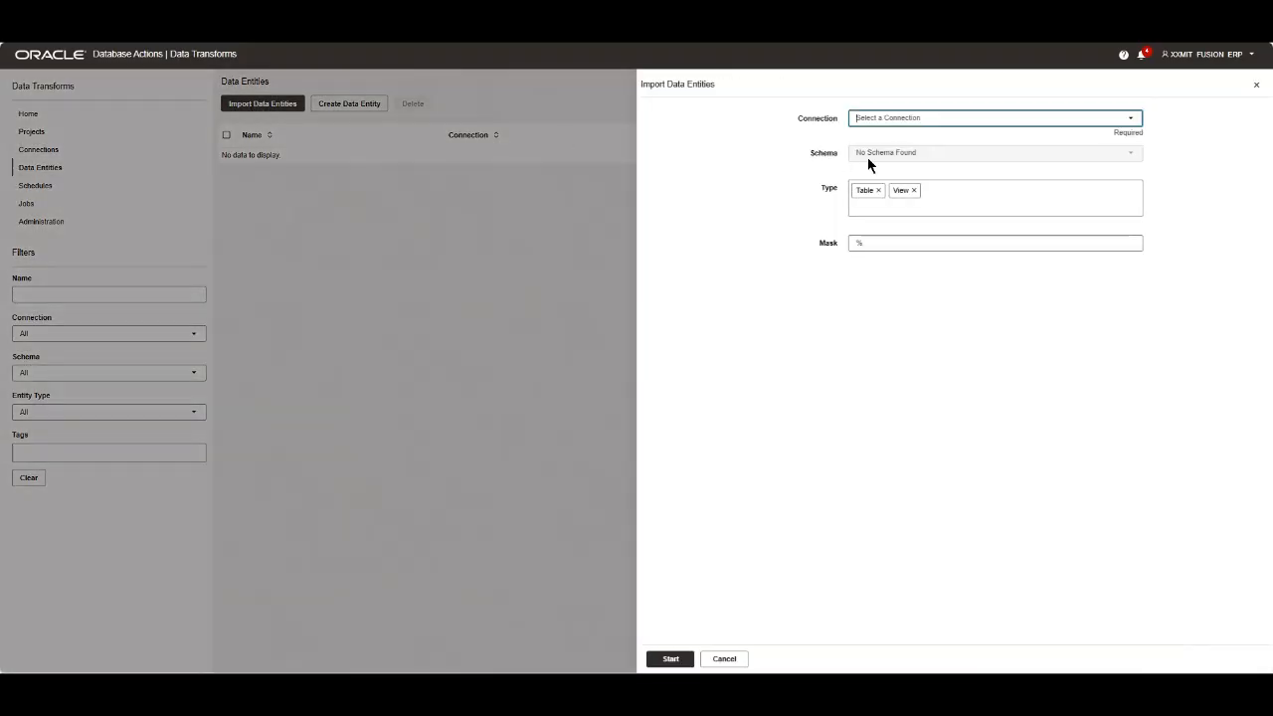
click(1129, 122)
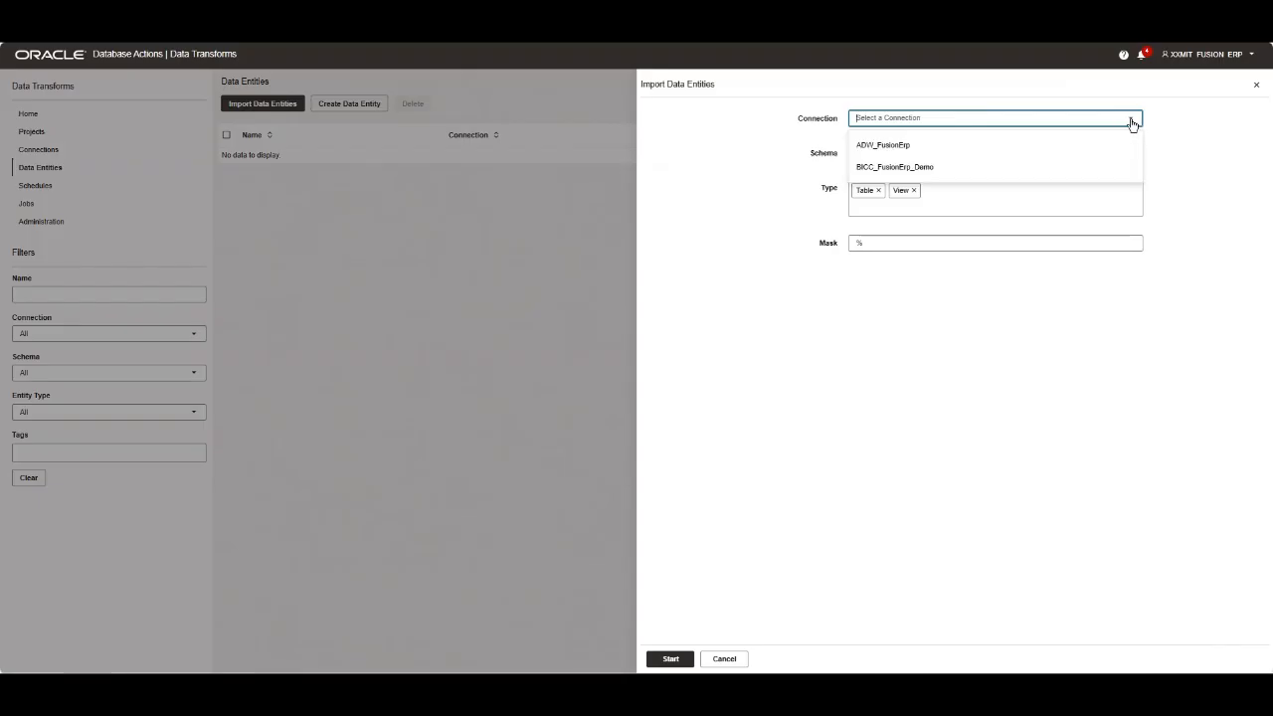
click(865, 167)
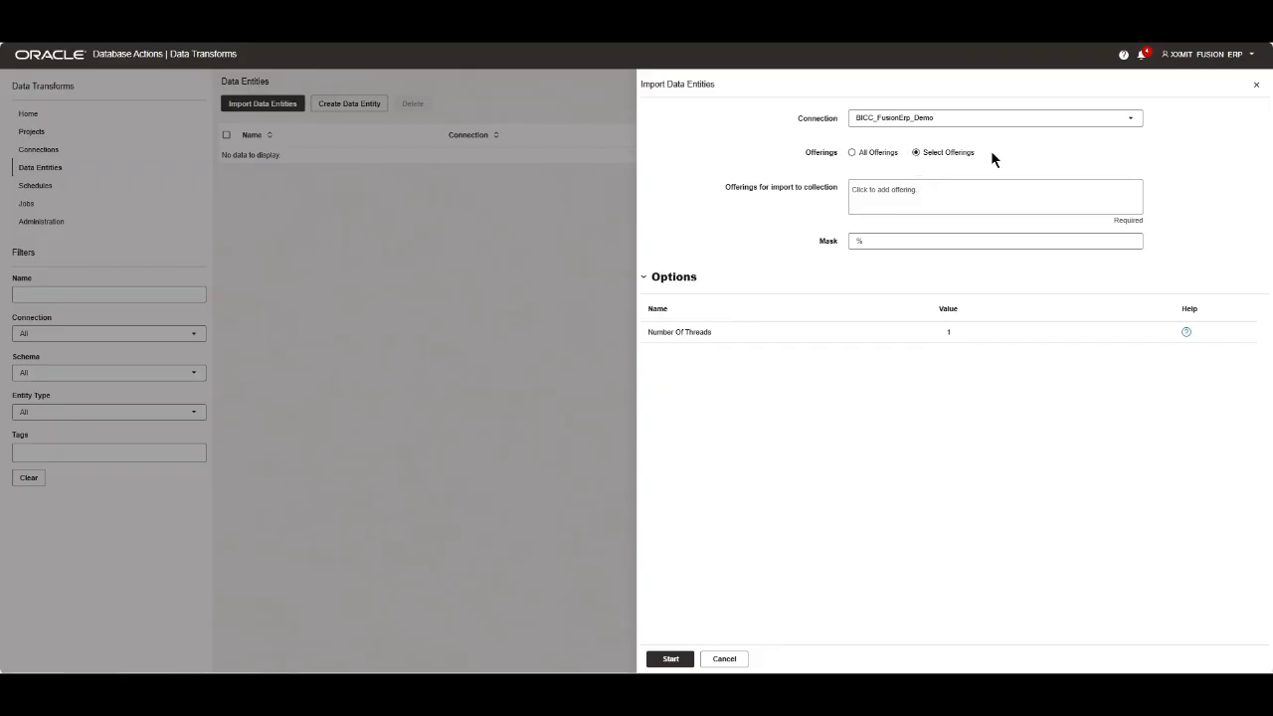
click(868, 194)
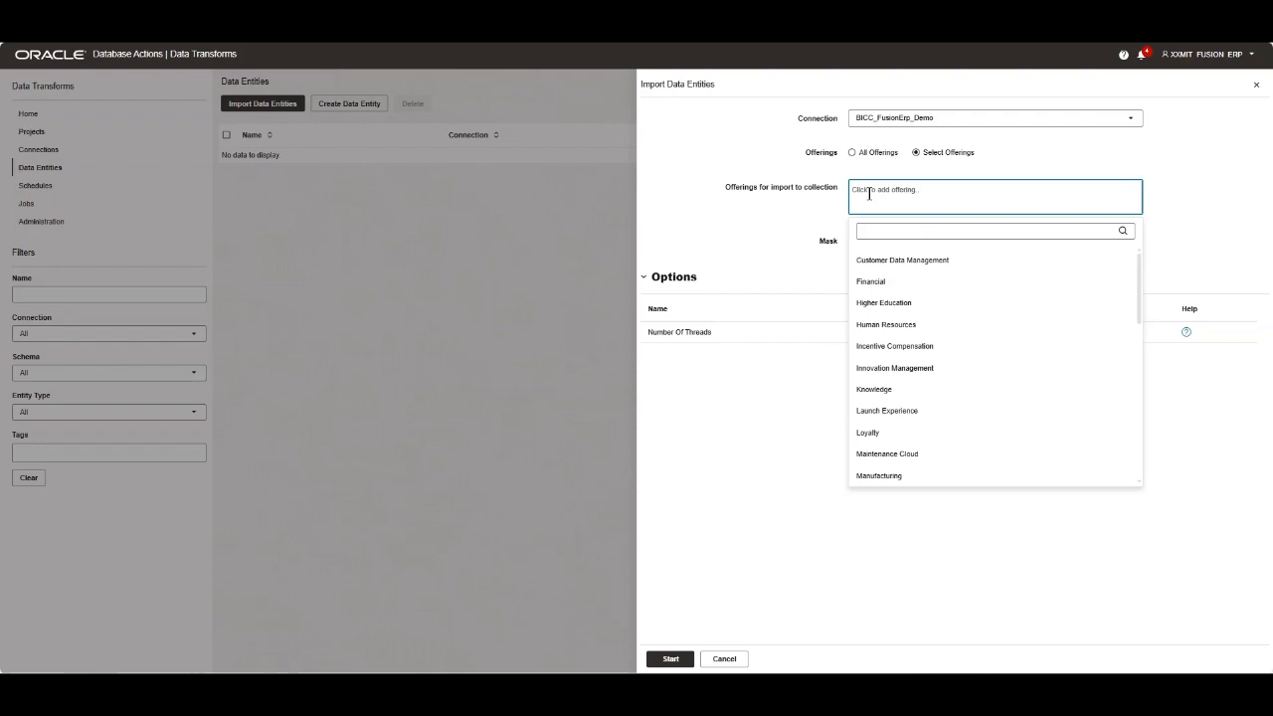
text(aaa)
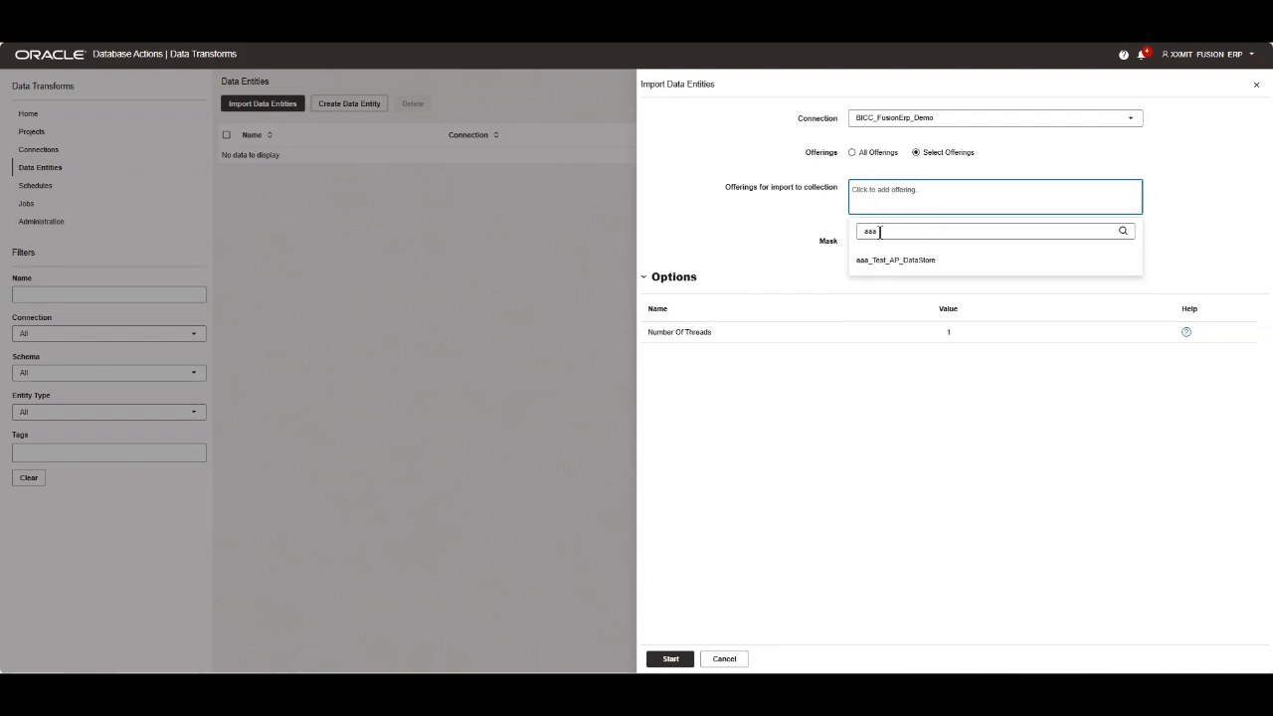
click(882, 261)
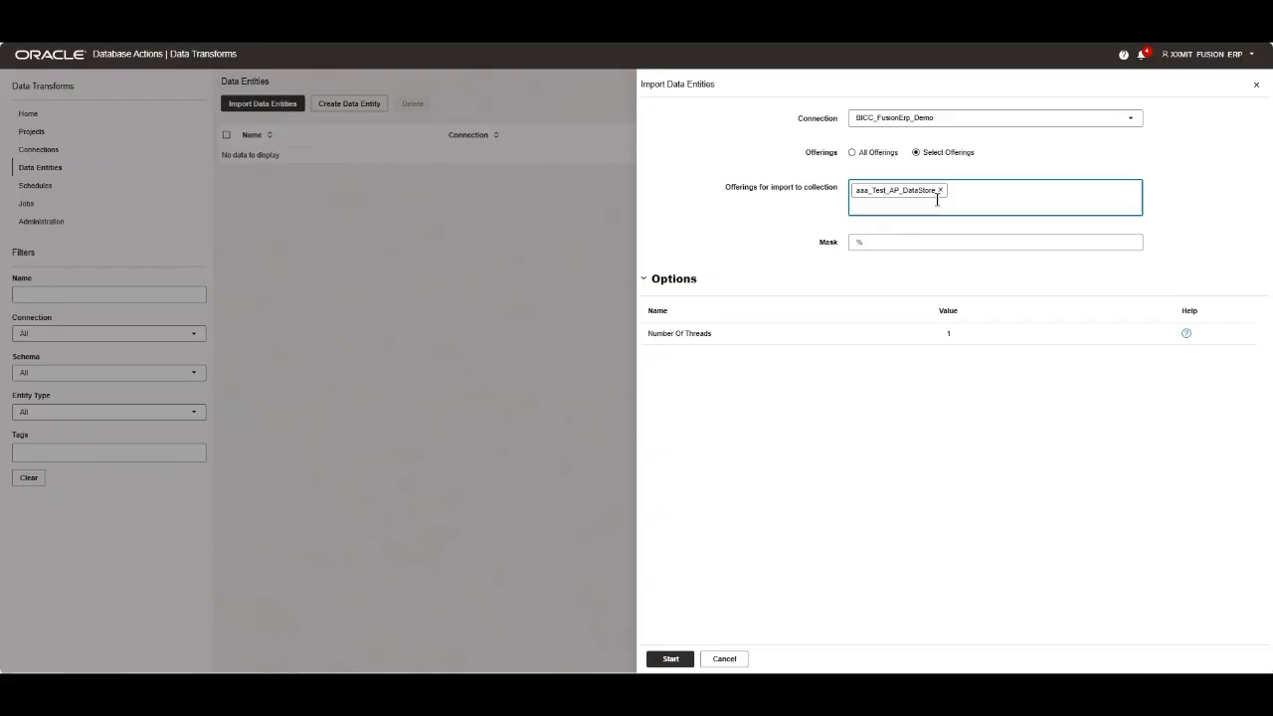
click(671, 659)
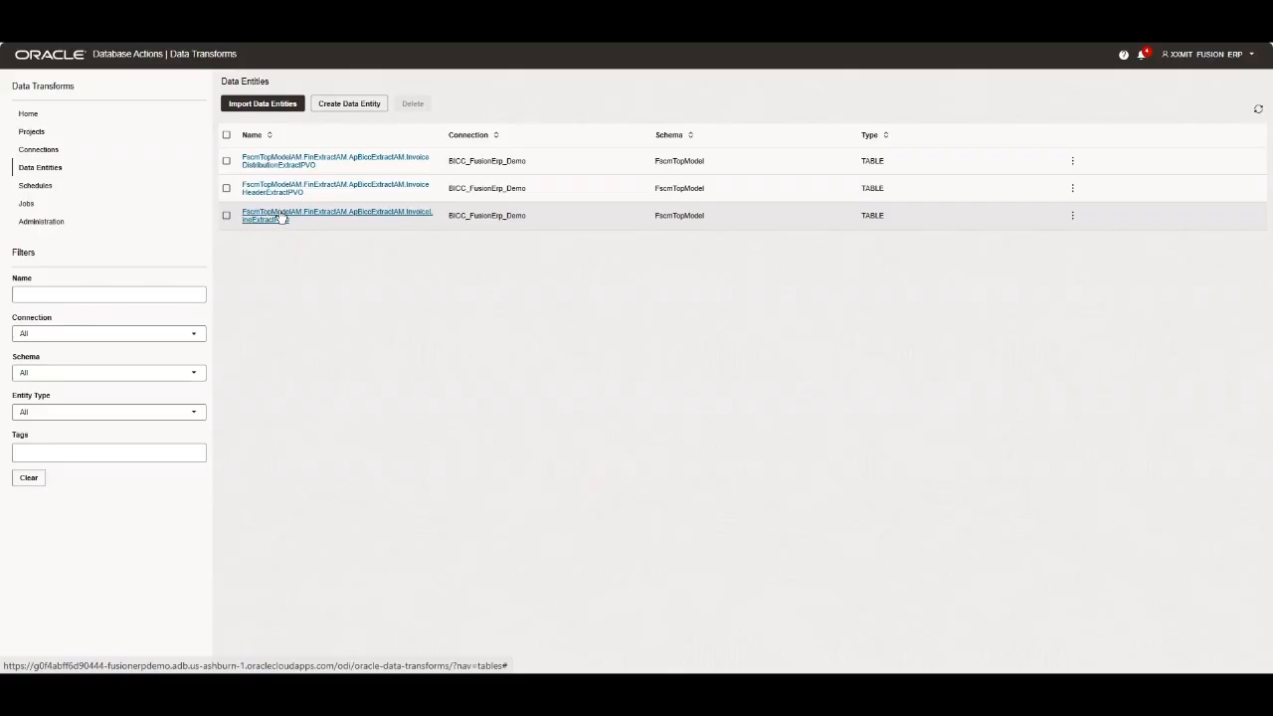
Create a data flow named df_FSCM_AP_INV_HEADER_T in the Fusion ERP Payables project.
click(34, 135)
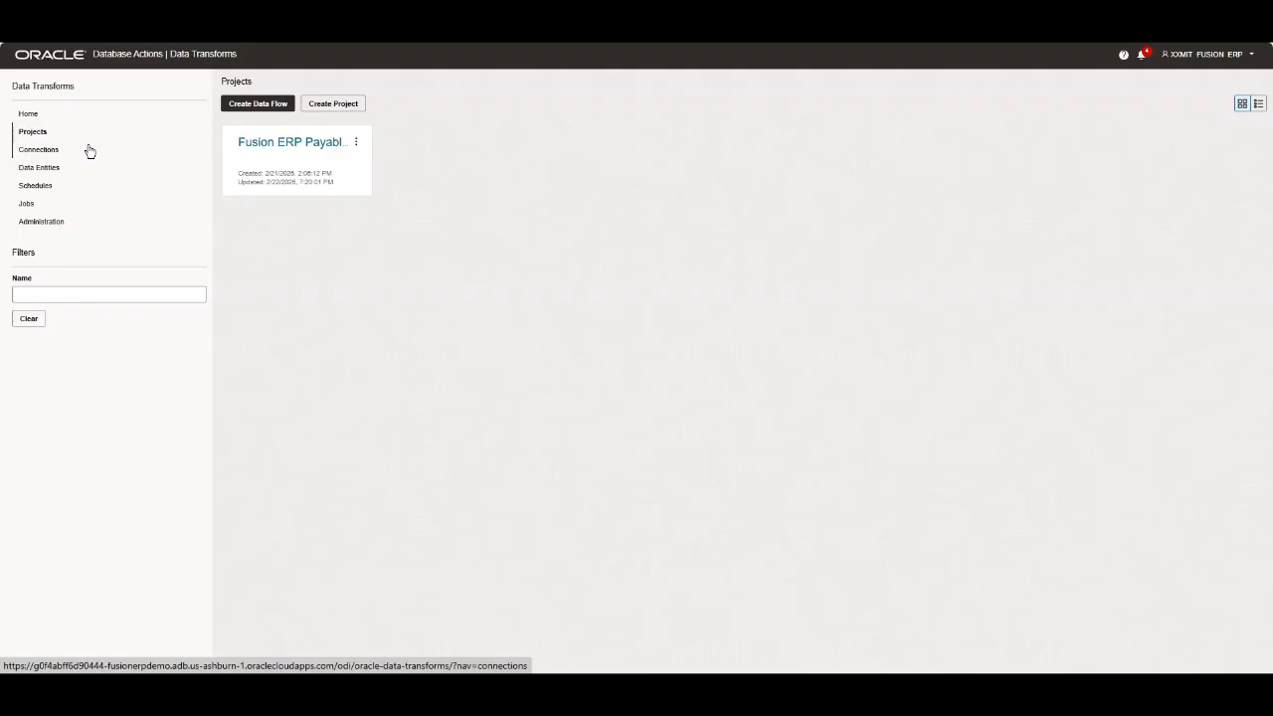
click(320, 149)
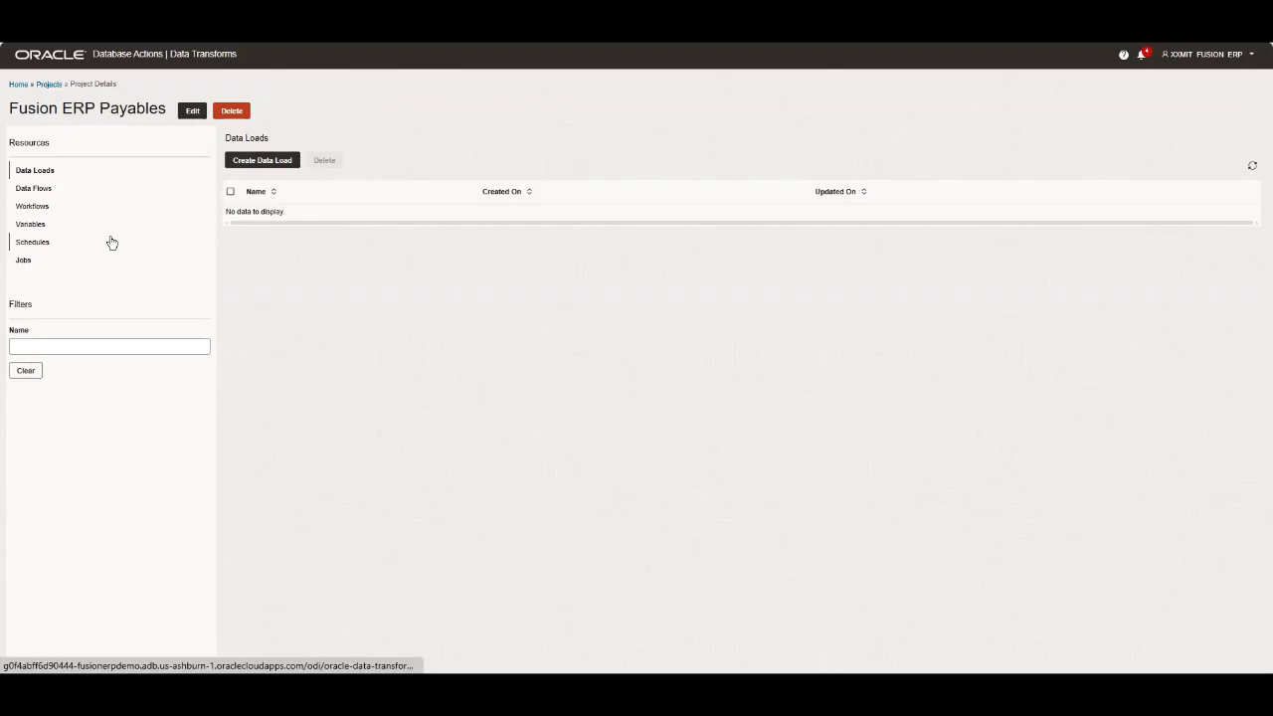
click(30, 191)
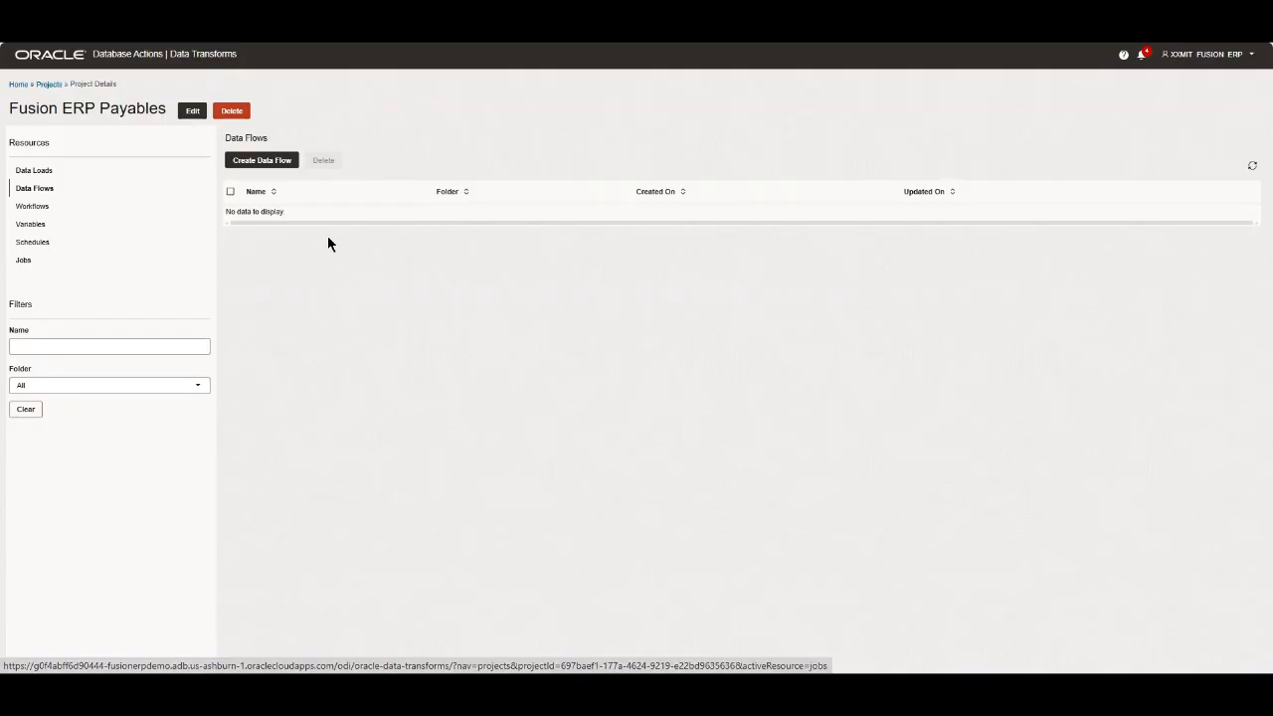
click(262, 160)
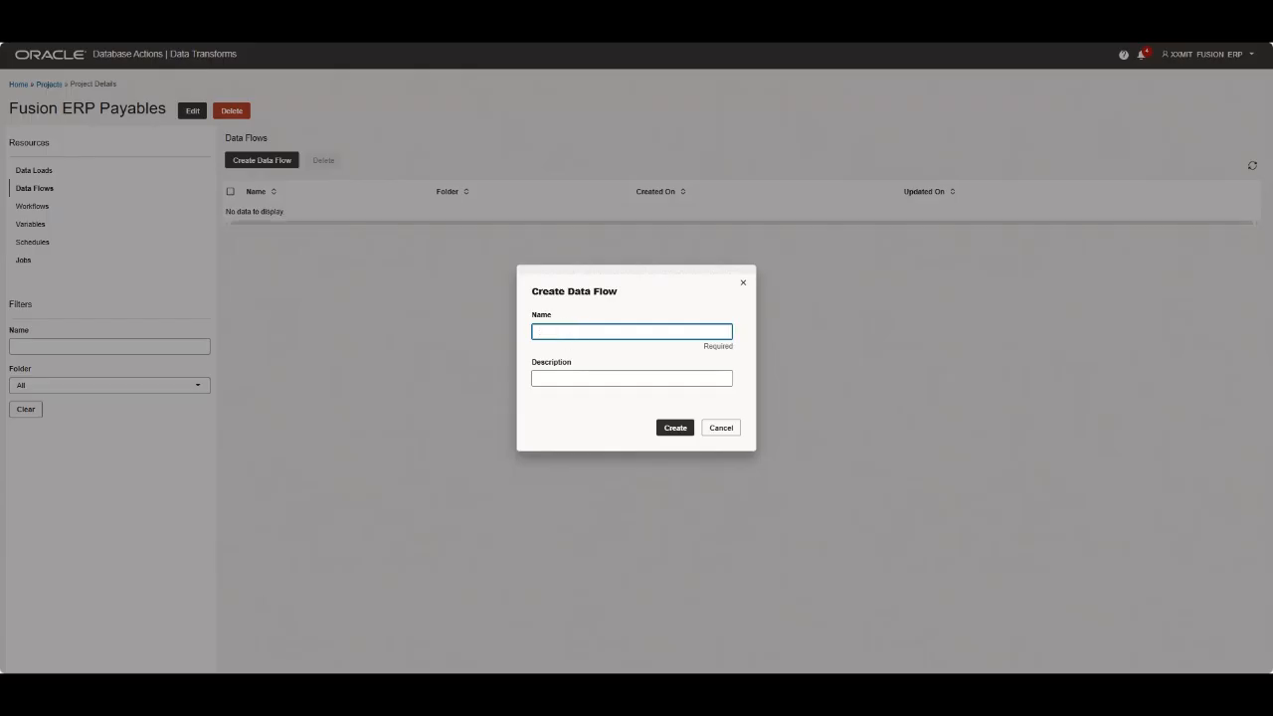
key(alt+Tab)
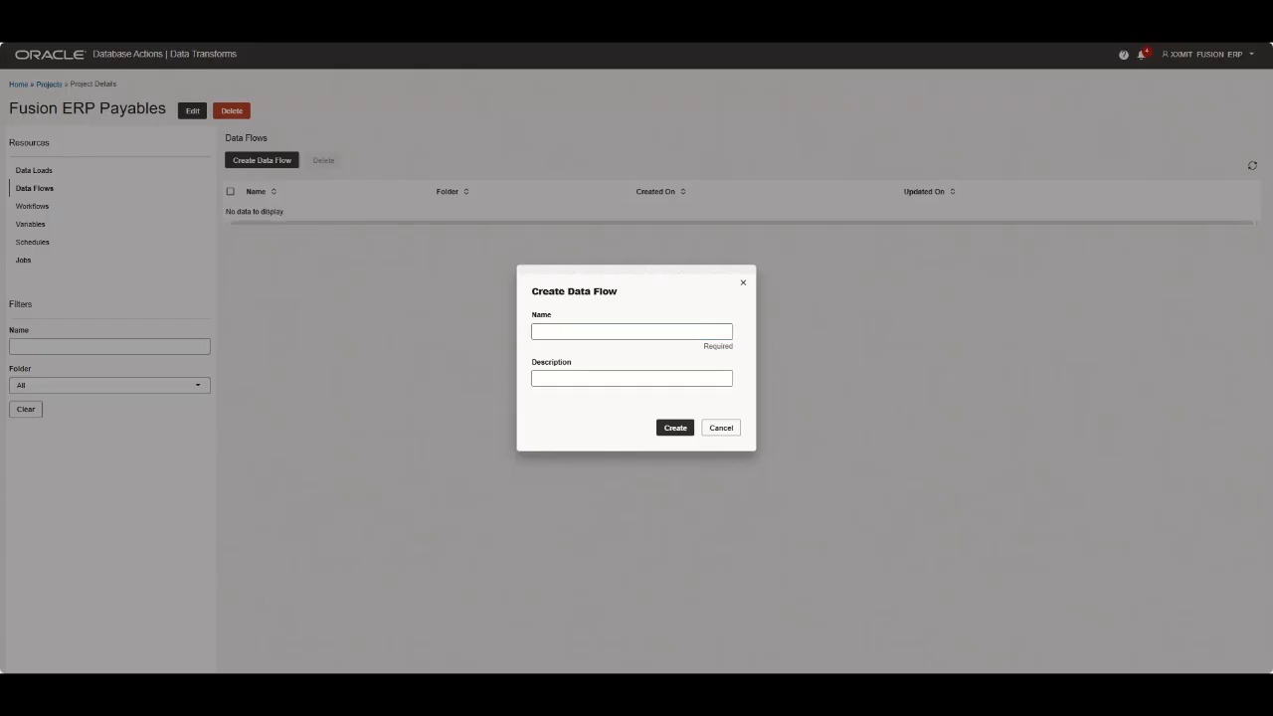
click(555, 332)
text(df_FSCM_AP_INV_HEADER_T)
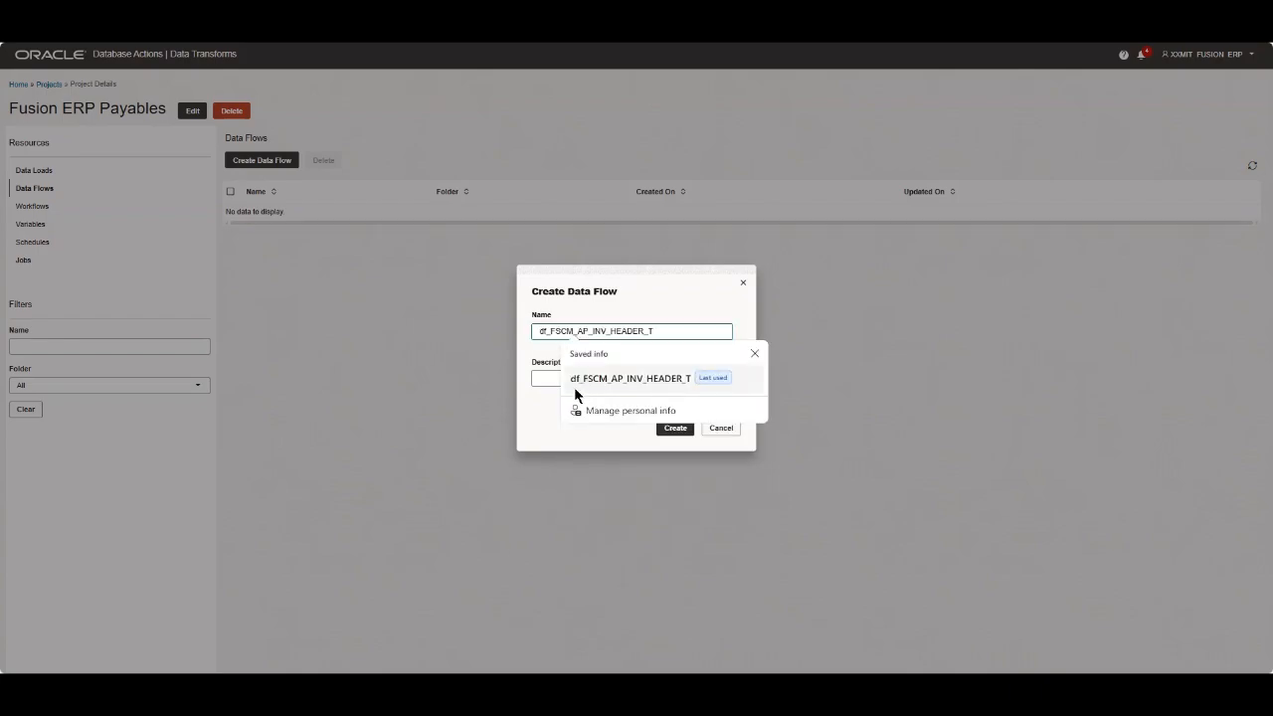
click(534, 434)
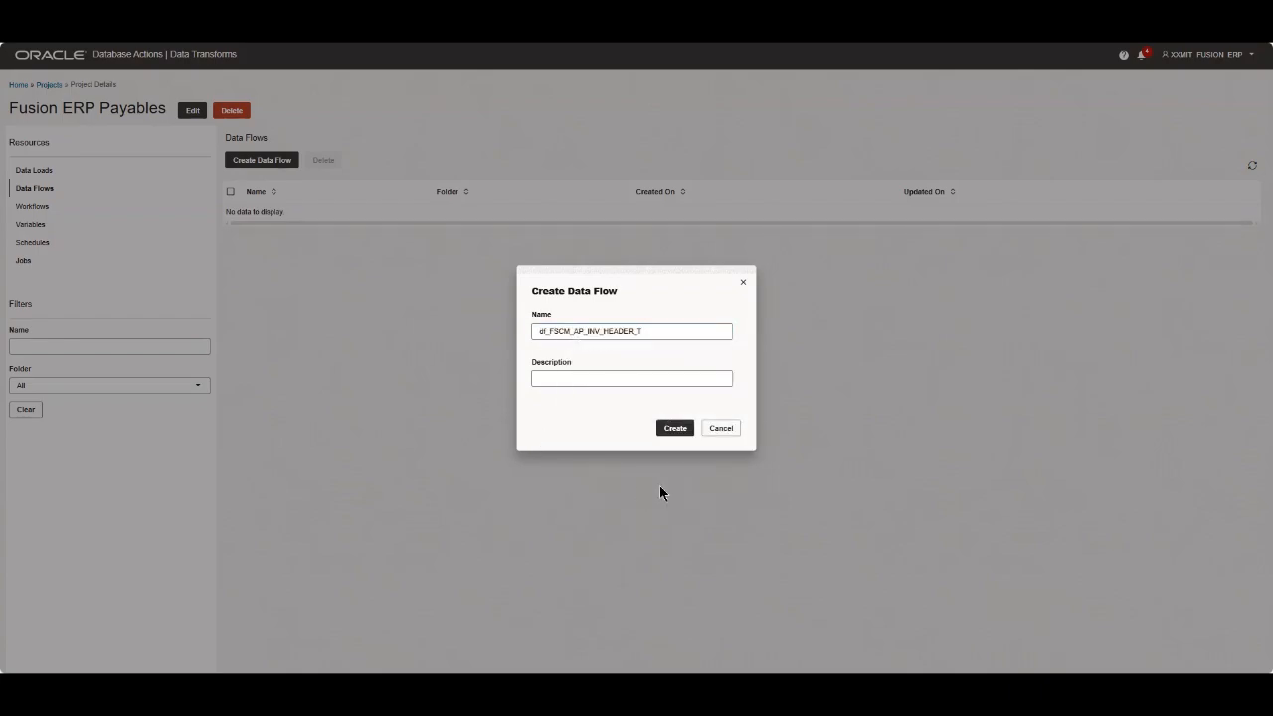
click(673, 430)
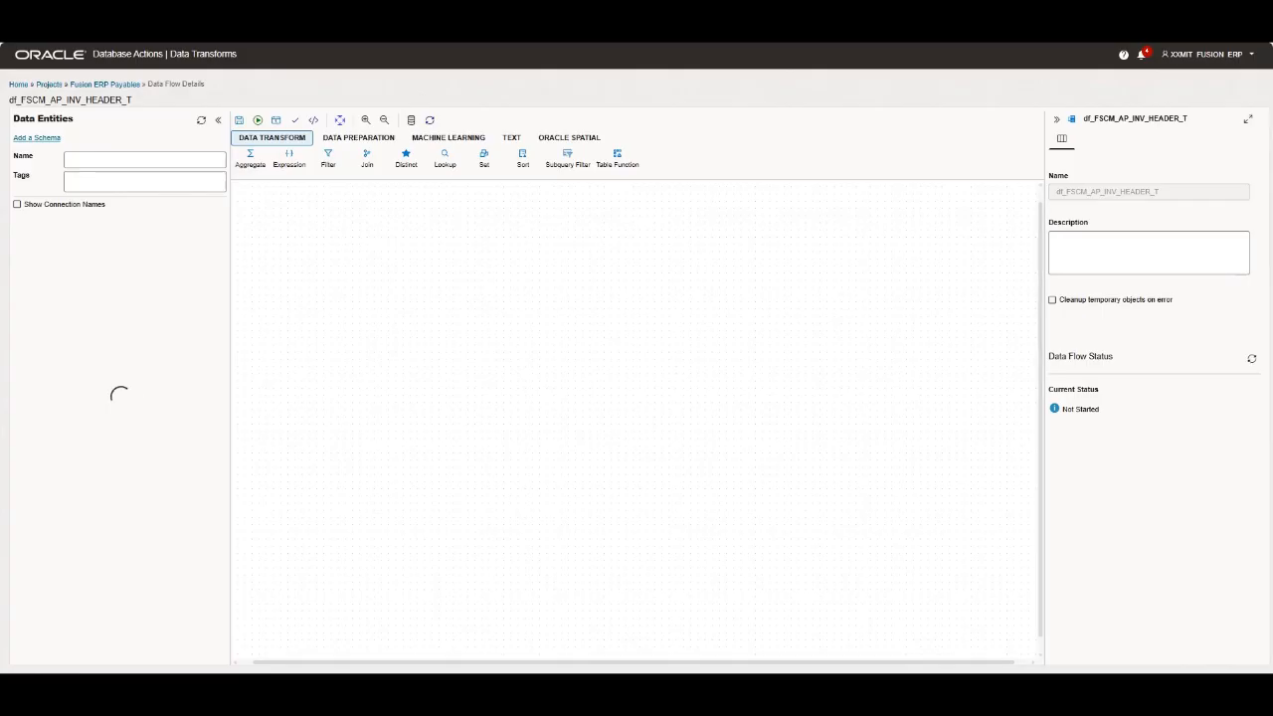
Add the FscmTopModel schema from the BICC_FusionErp_Demo connection to the data flow.
click(37, 138)
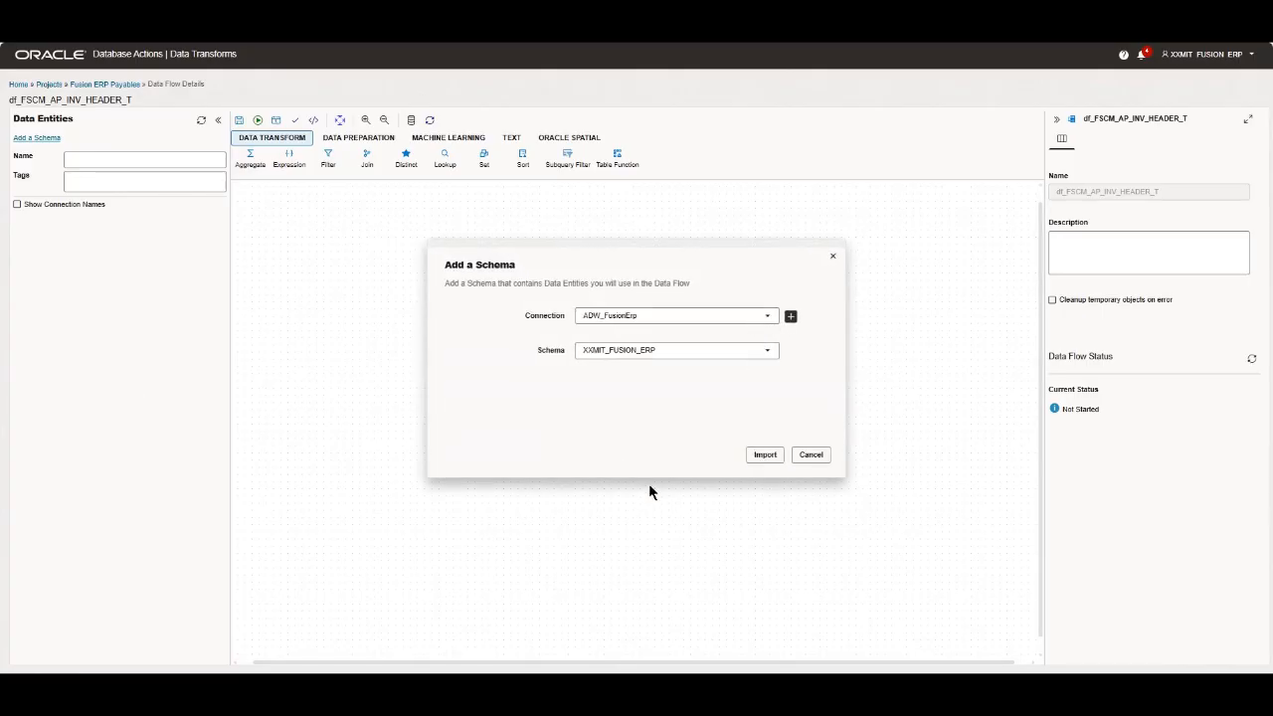
click(774, 317)
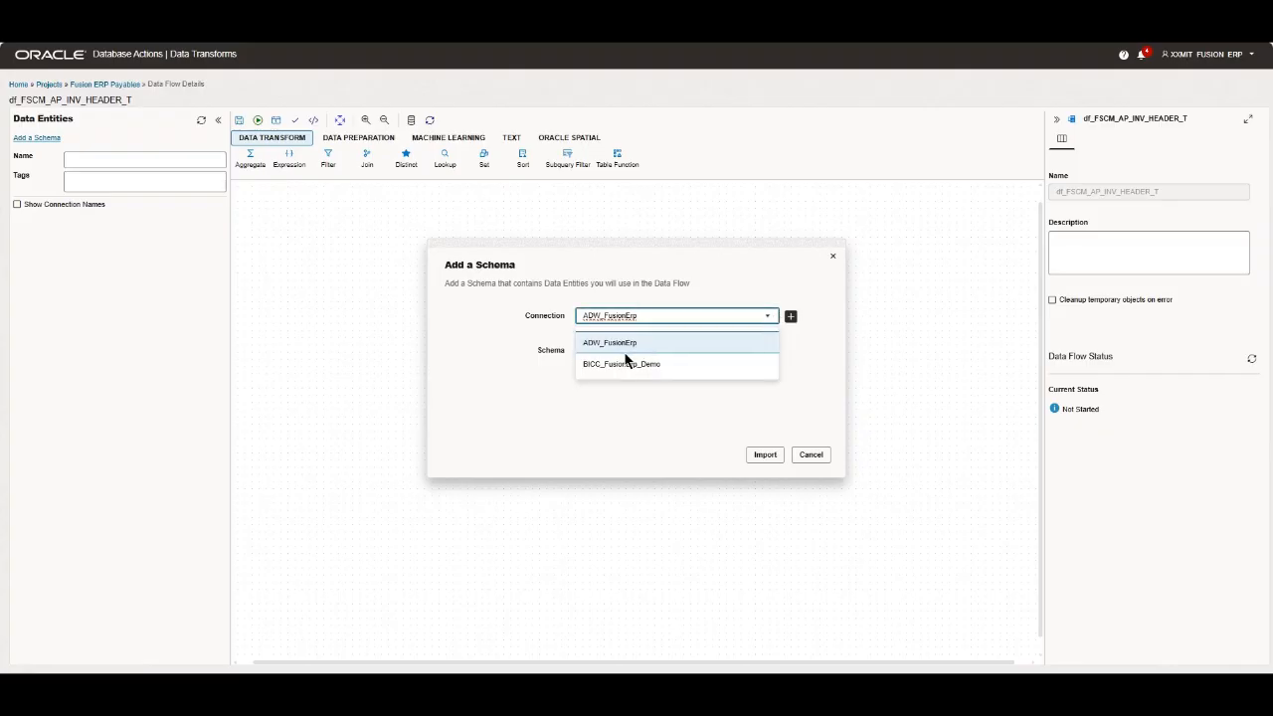
click(605, 365)
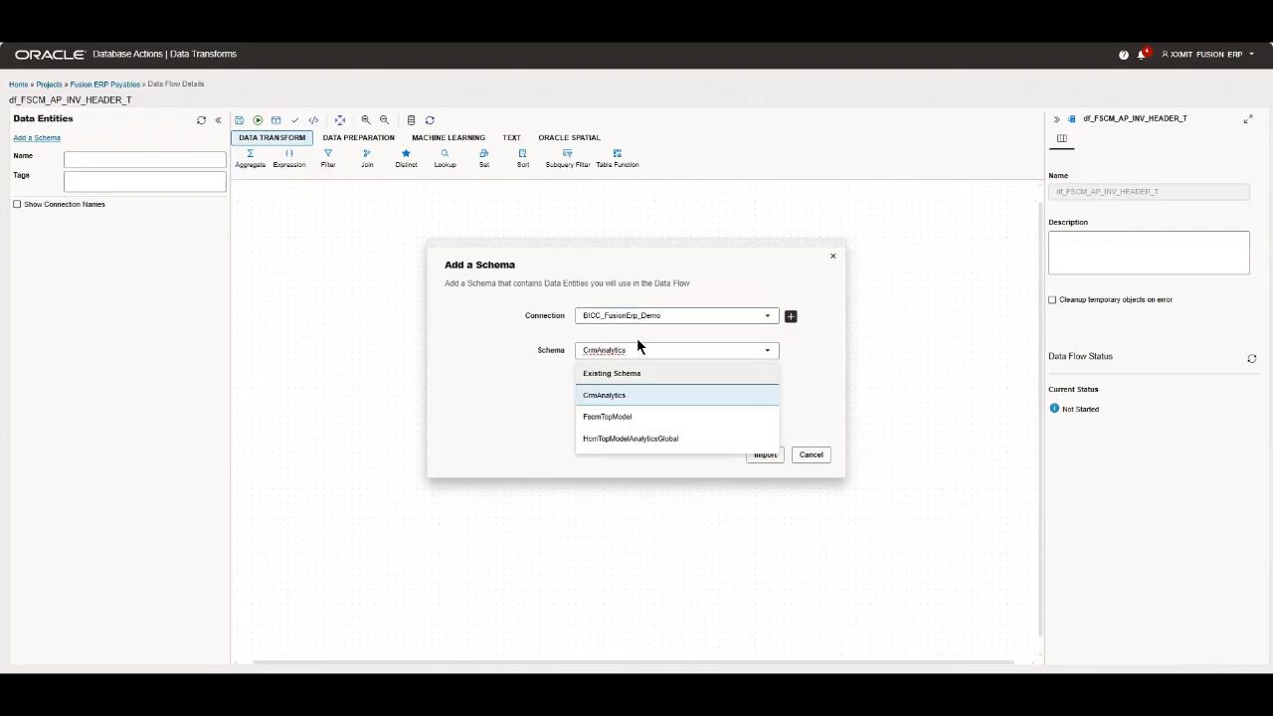
click(603, 419)
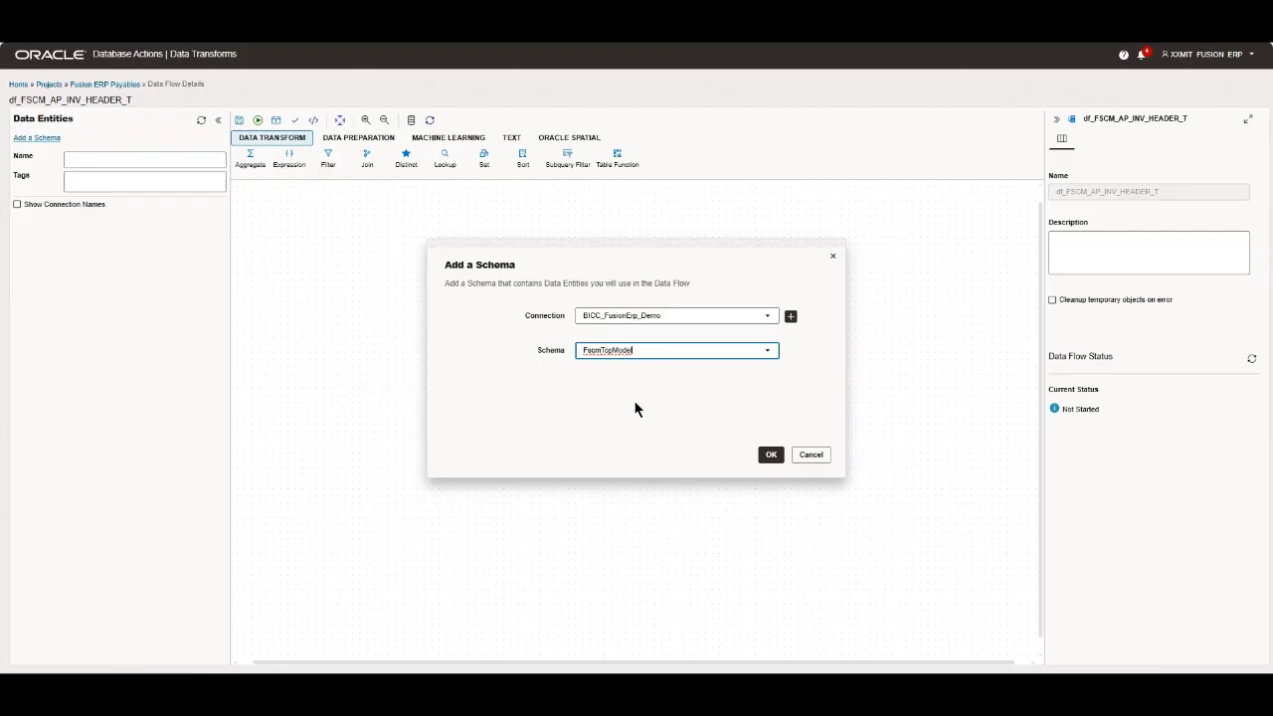
click(768, 453)
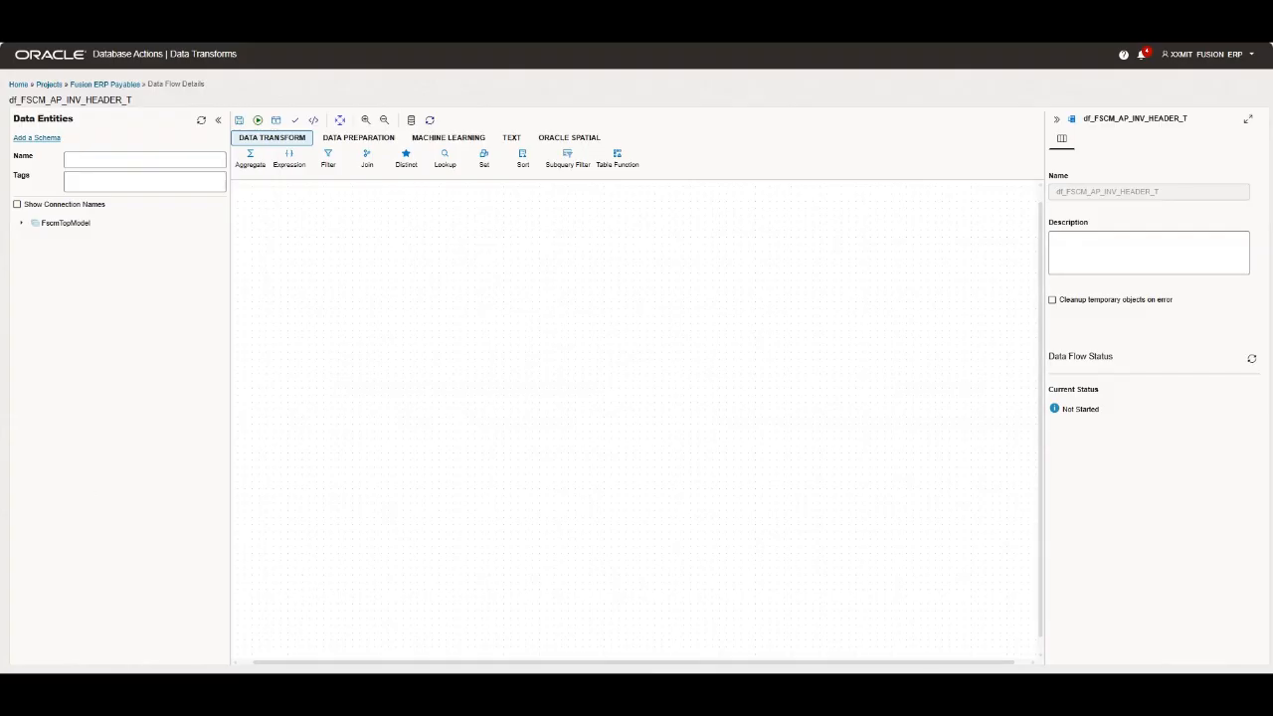
Expand FscmTopModel and filter its data entities by the documented PVO name FscmTopModelAM.FinExtractAM.ApBiccExtractAM.InvoiceHeaderExtractPVO.
drag(0, 314, 846, 248)
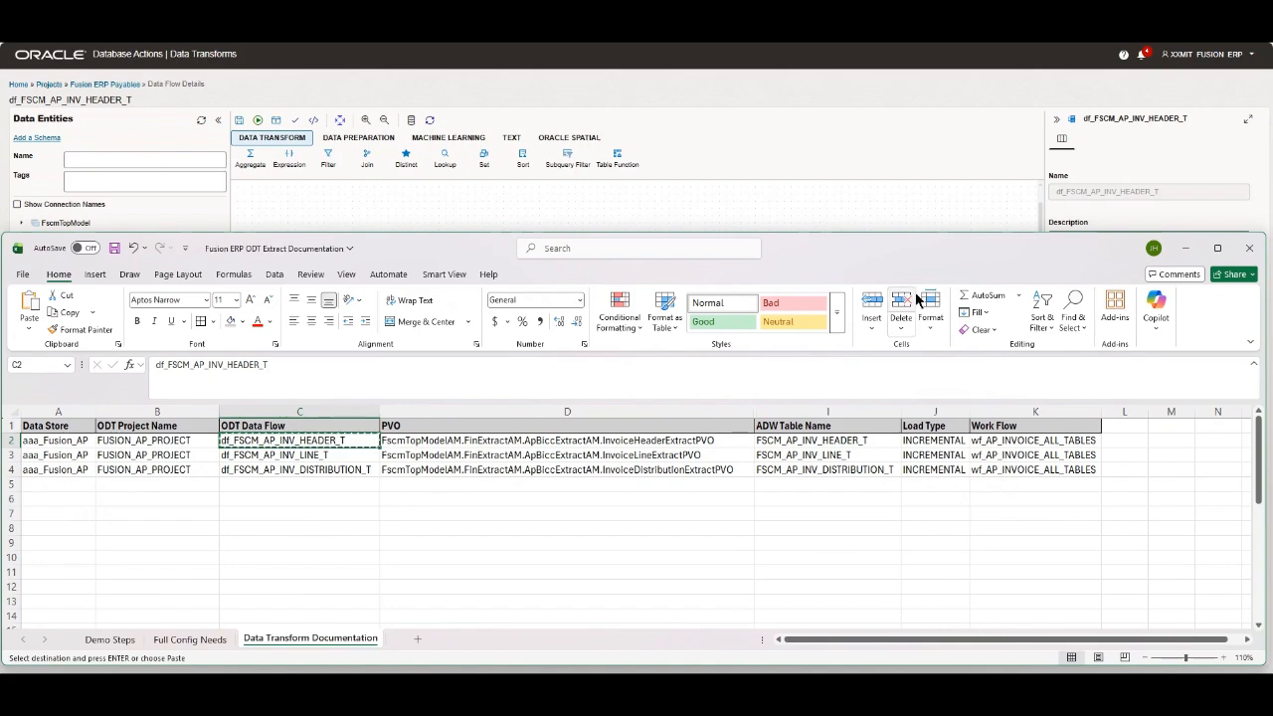
drag(923, 247, 0, 250)
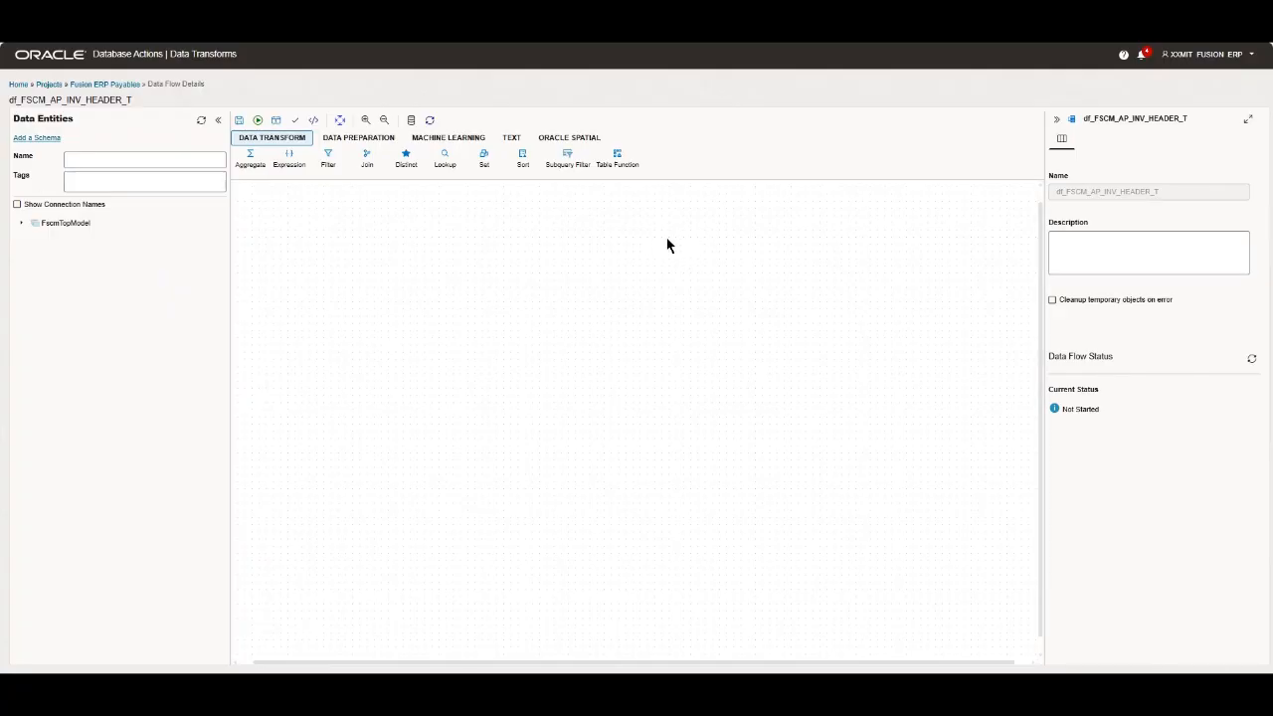
click(22, 225)
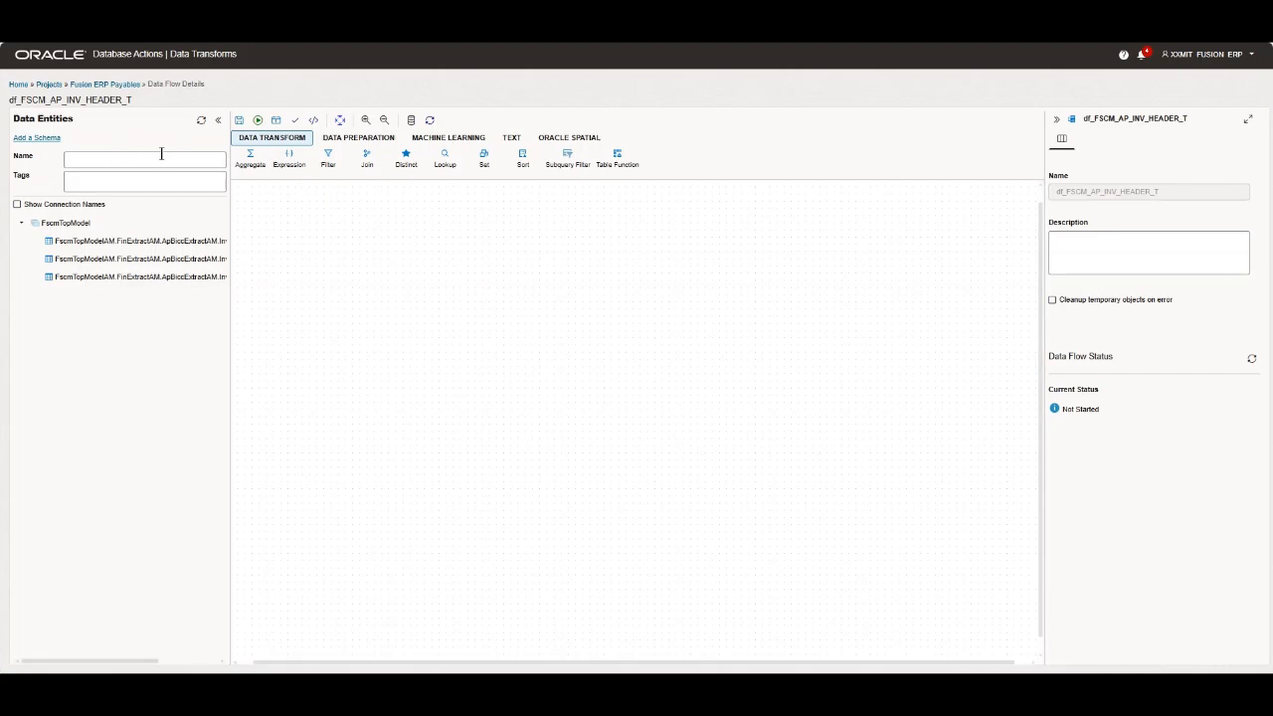
click(103, 160)
text(FscmTopModelAM.FinExtractAM.ApBiccExtractAM.InvoiceHeaderExtractPVO)
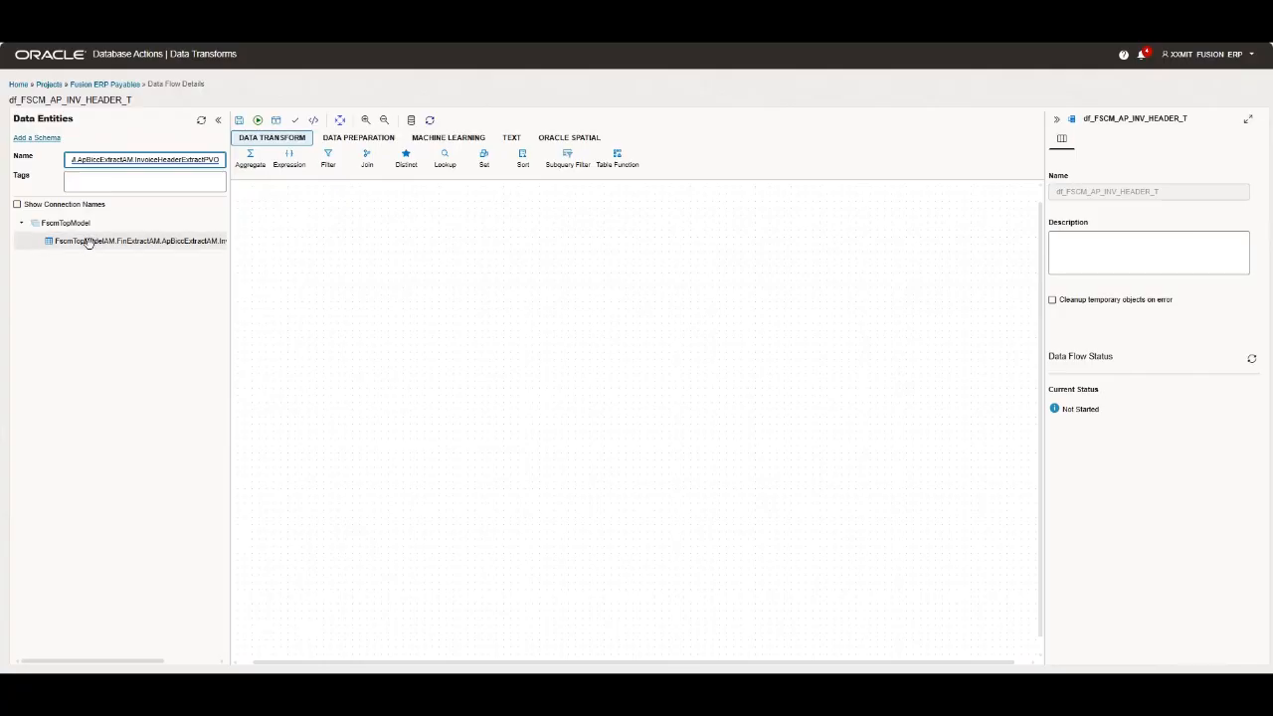
mouse_move(95, 169)
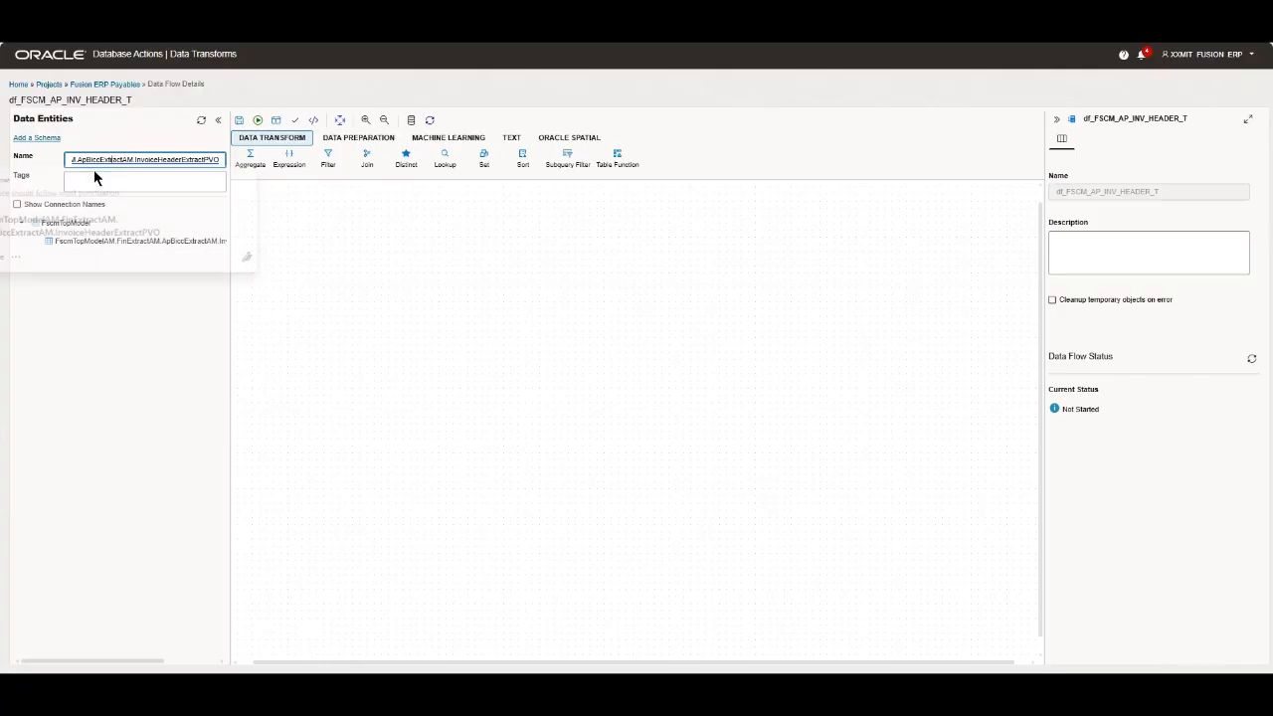
Add the InvoiceHeaderExtractPVO entity from FscmTopModel to the data flow canvas, clearing the name filter for placement and restoring it.
key(ctrl+a)
key(ctrl+c)
key(BackSpace)
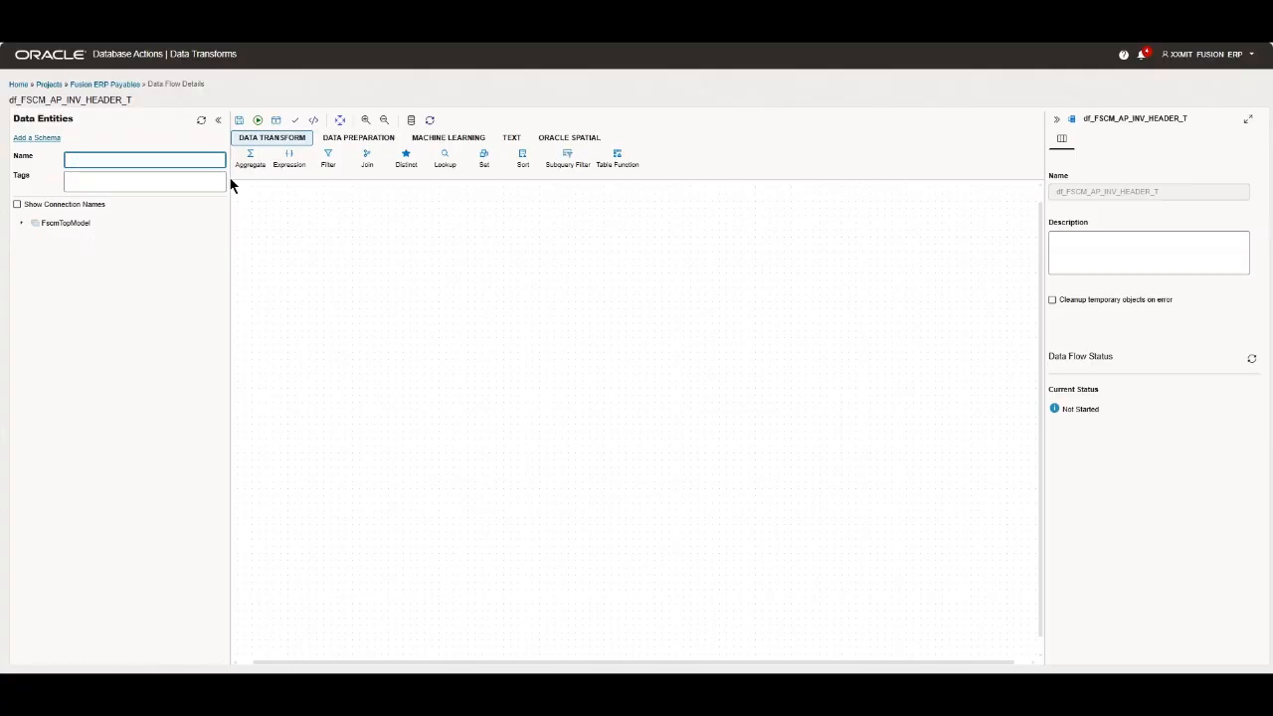
click(21, 224)
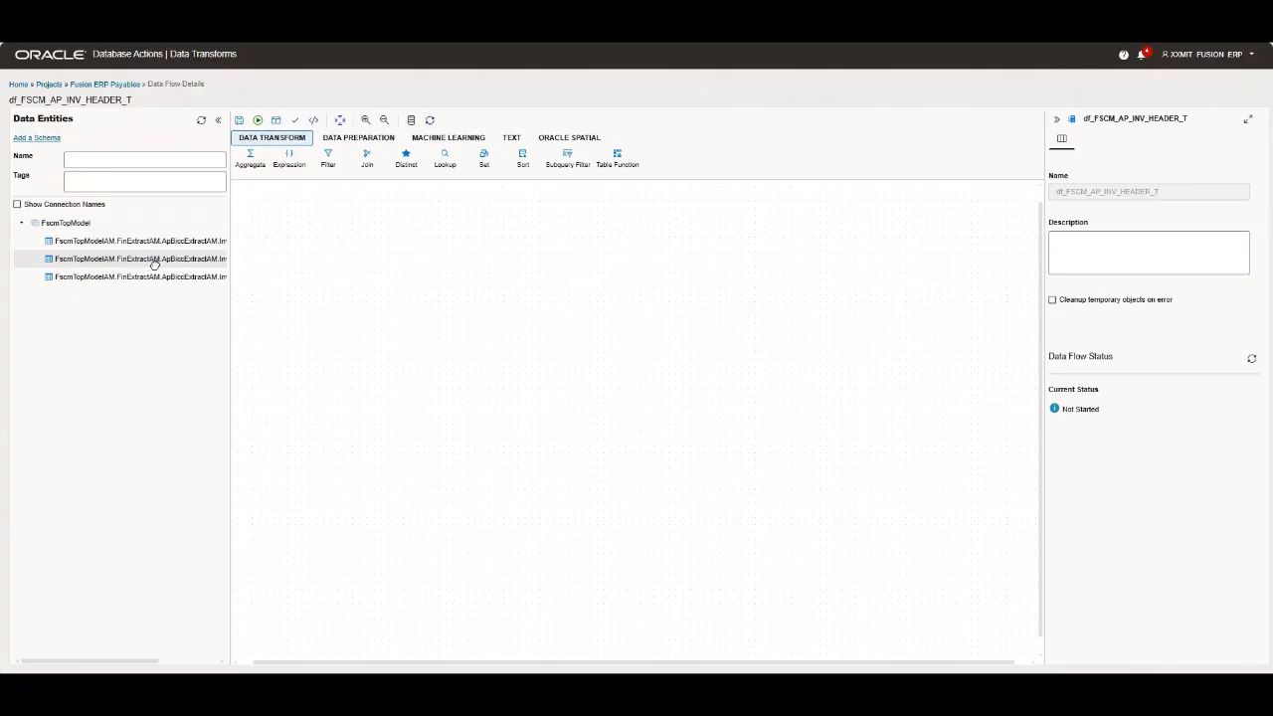
drag(154, 263, 286, 242)
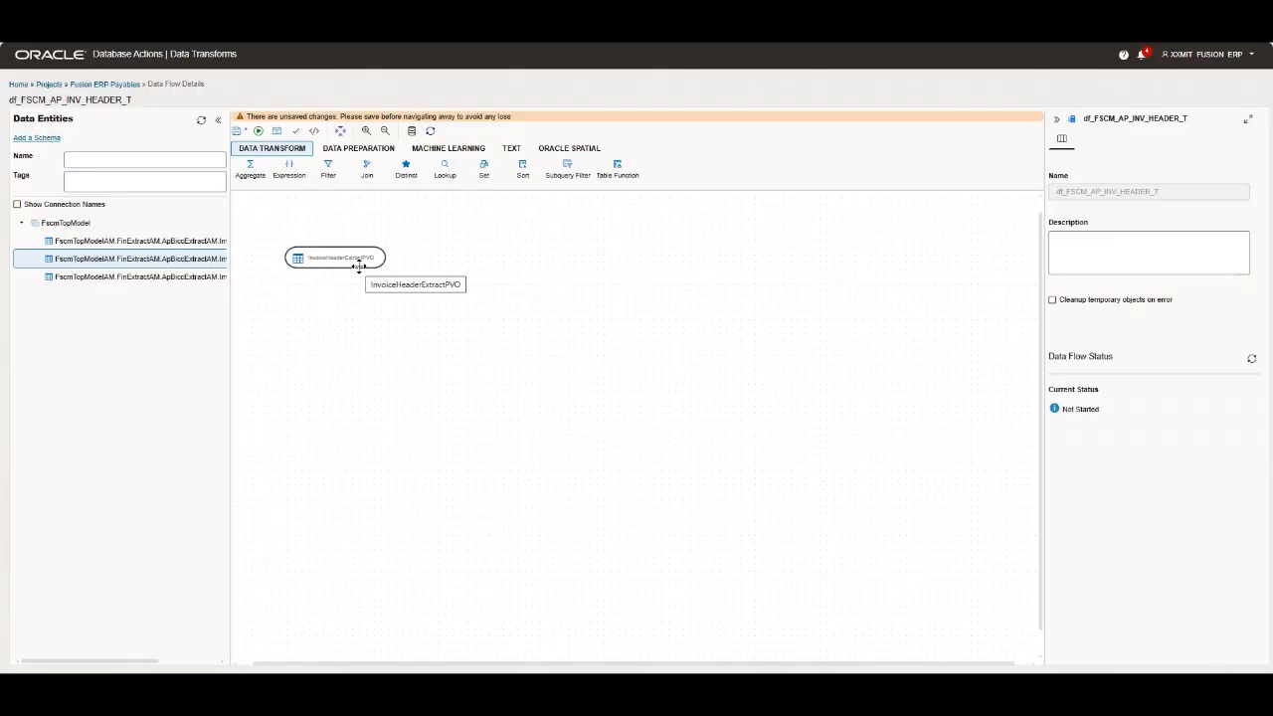
click(74, 162)
key(ctrl+v)
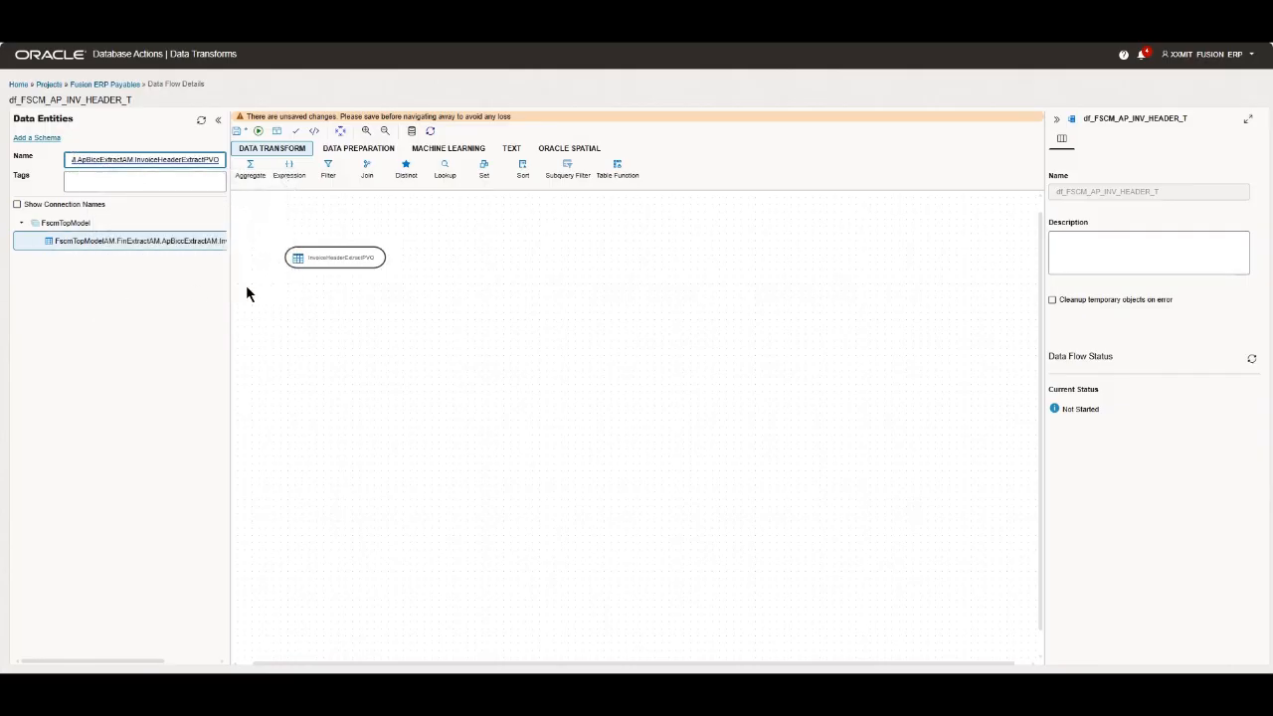
Start a new data entity from InvoiceHeaderExtractPVO named FSCM_AP_INV_HEADER_T, with connection type Oracle, connection ADW_FusionErp and schema XXMIT_FUSION_ERP.
click(325, 263)
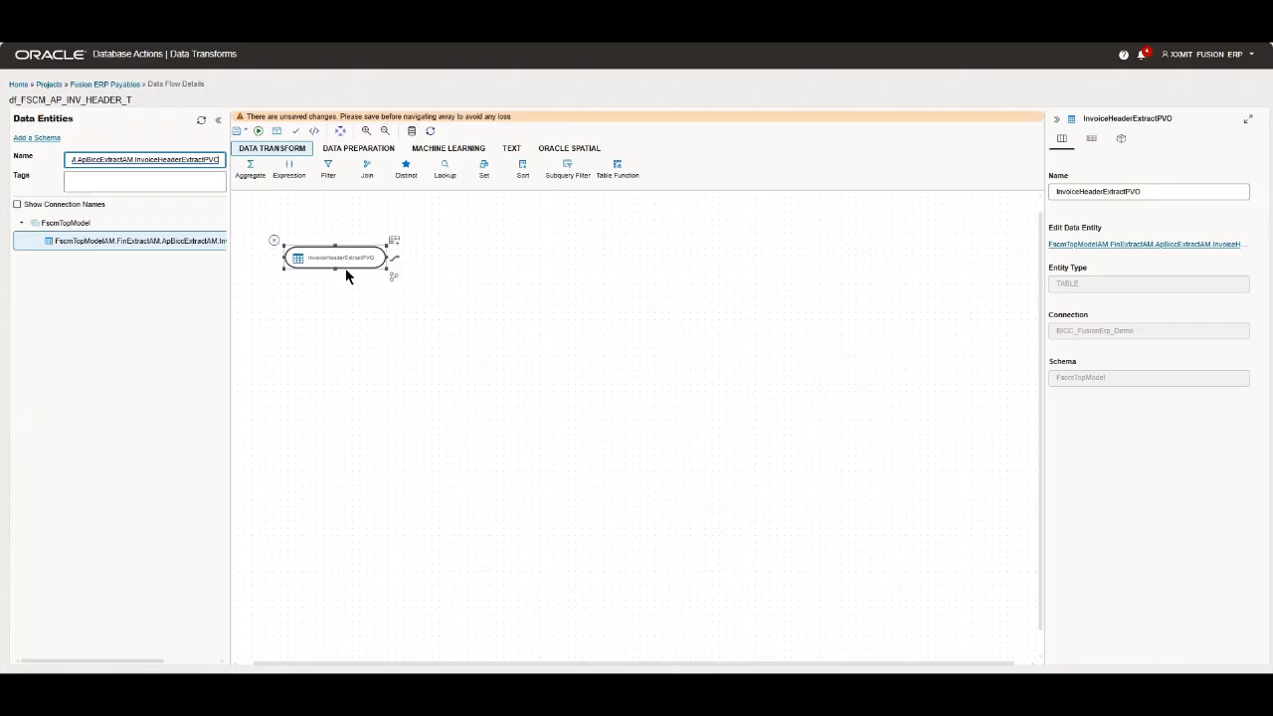
click(393, 240)
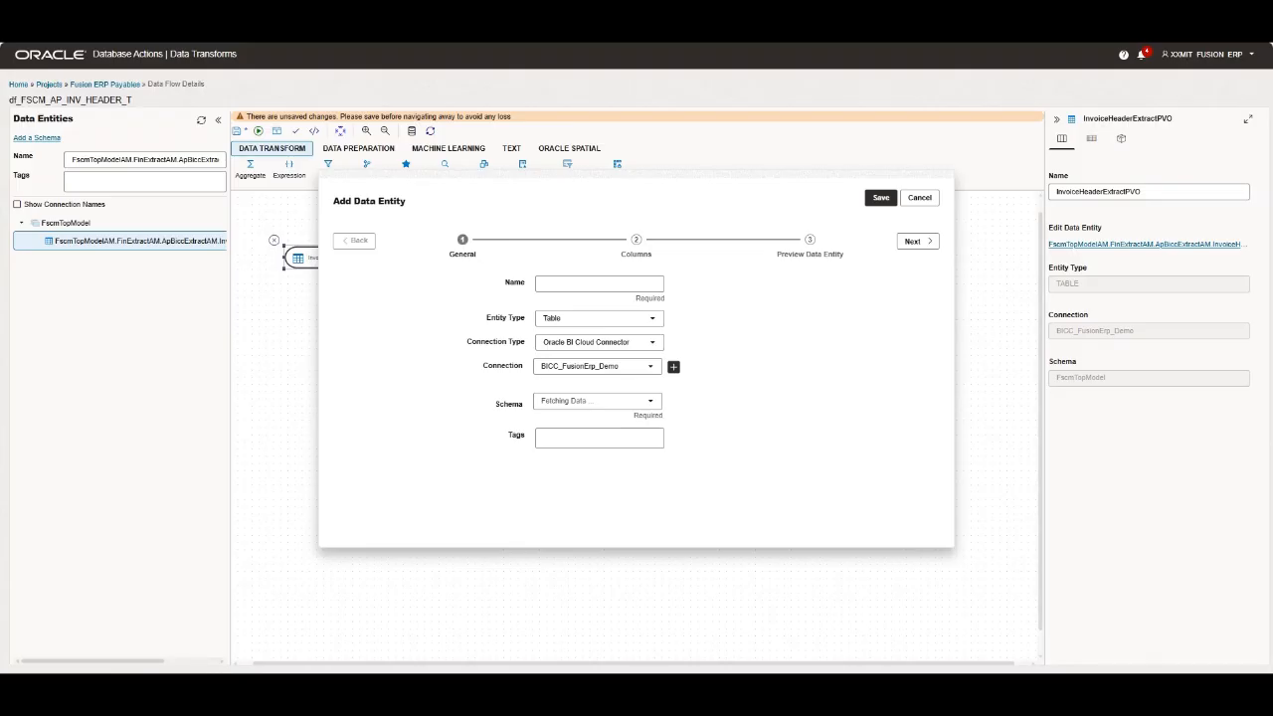
click(576, 283)
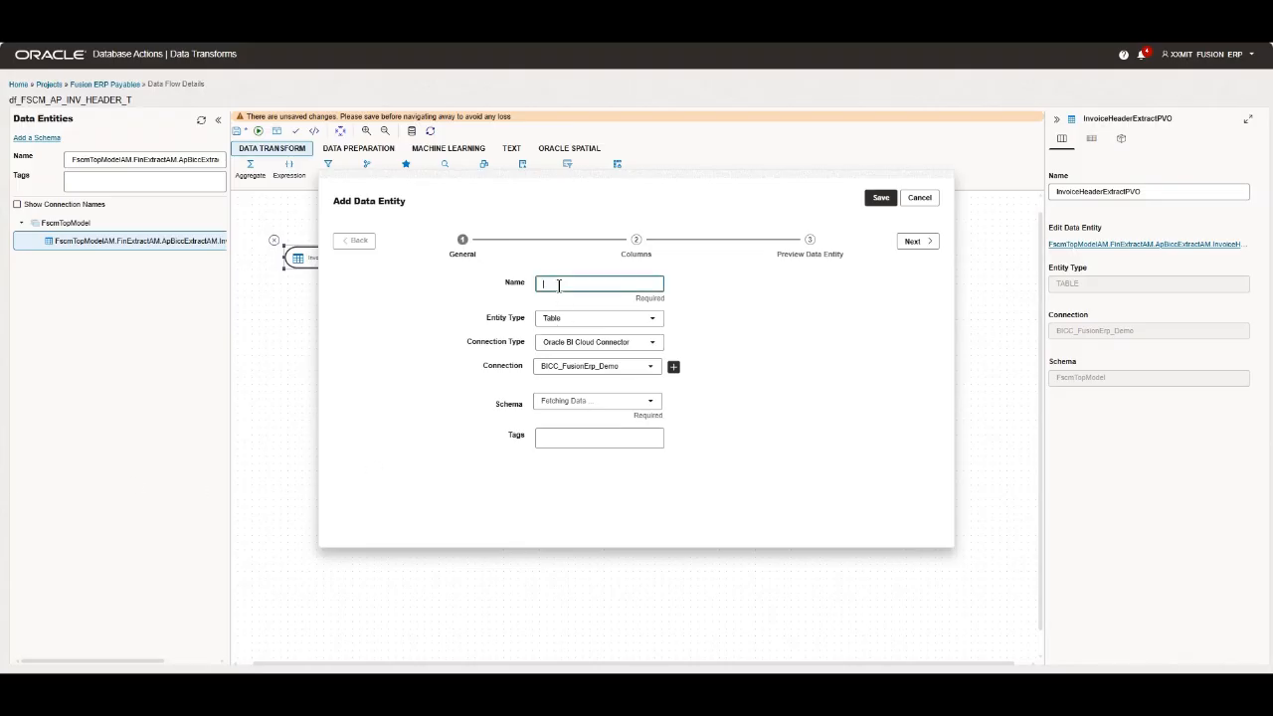
text(FSCM_AP_INV_HEADER_T)
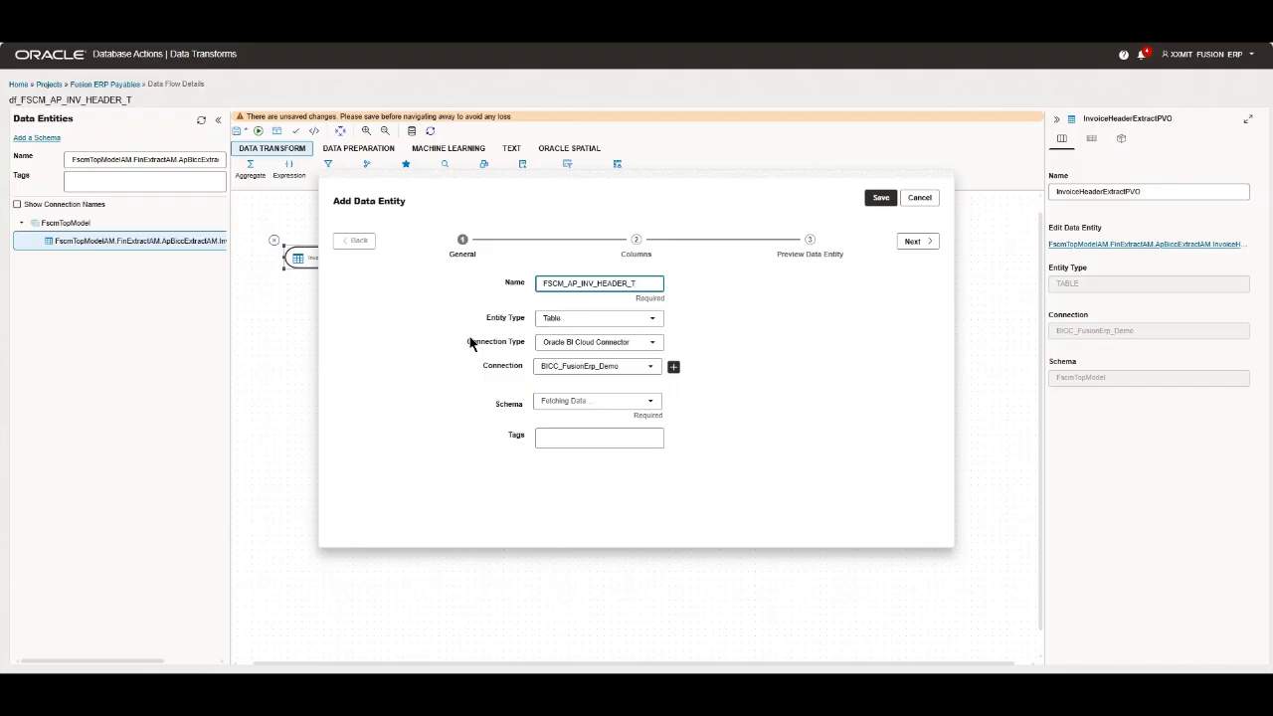
click(655, 344)
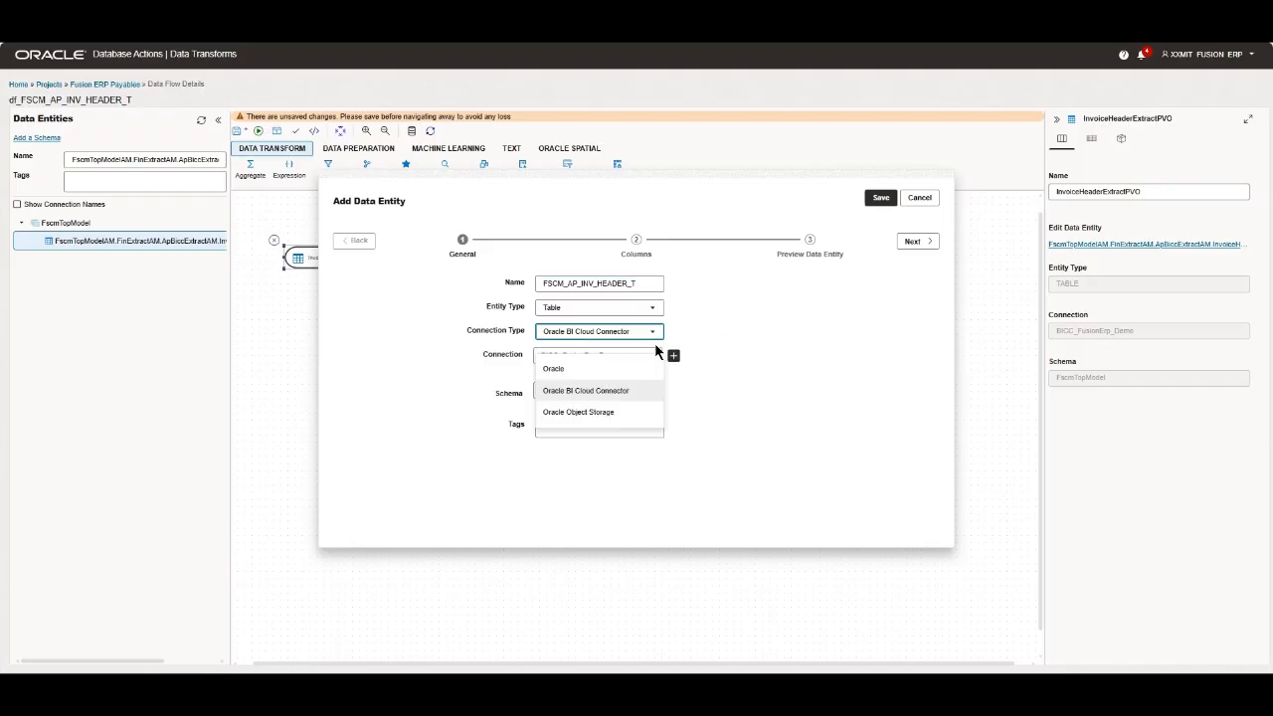
click(563, 368)
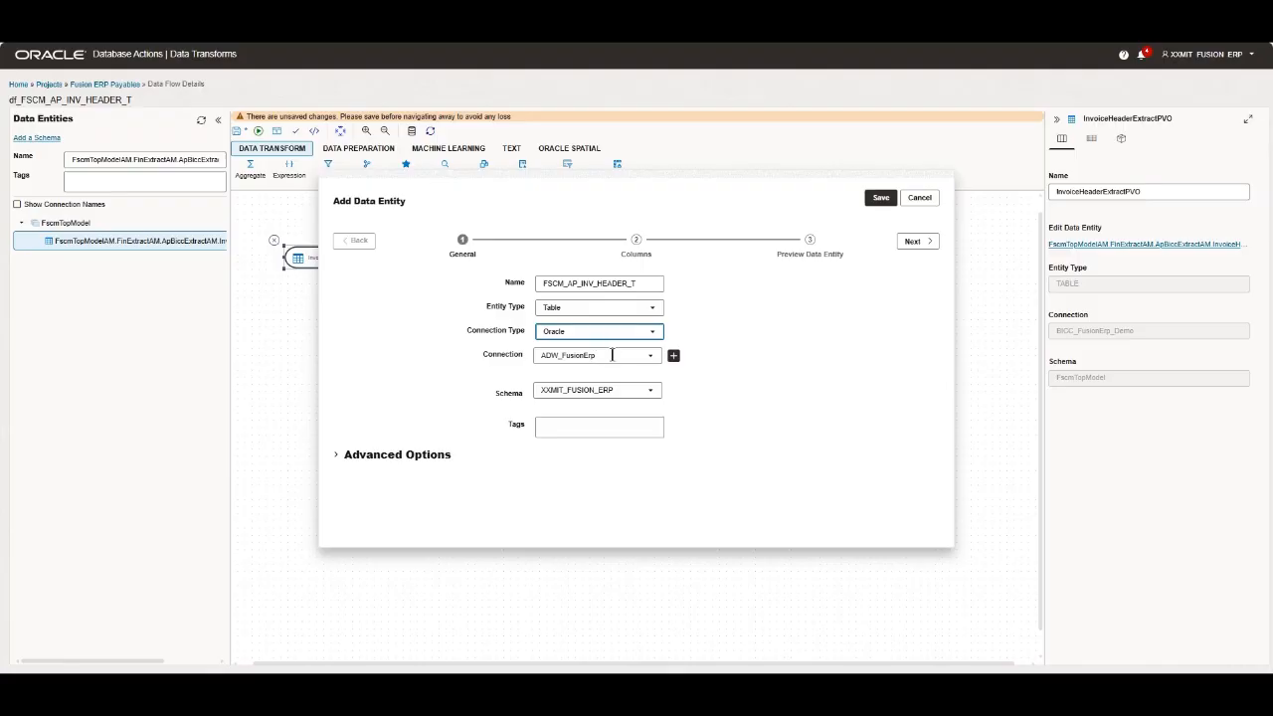
click(652, 391)
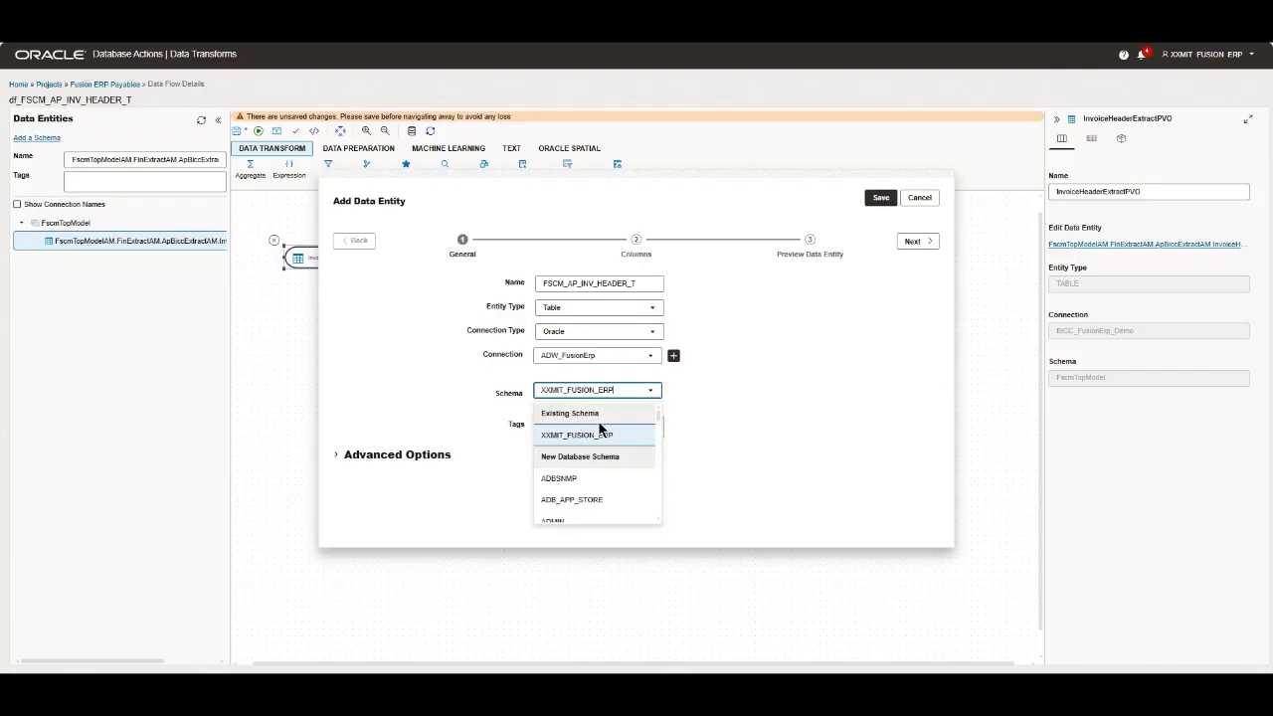
click(718, 390)
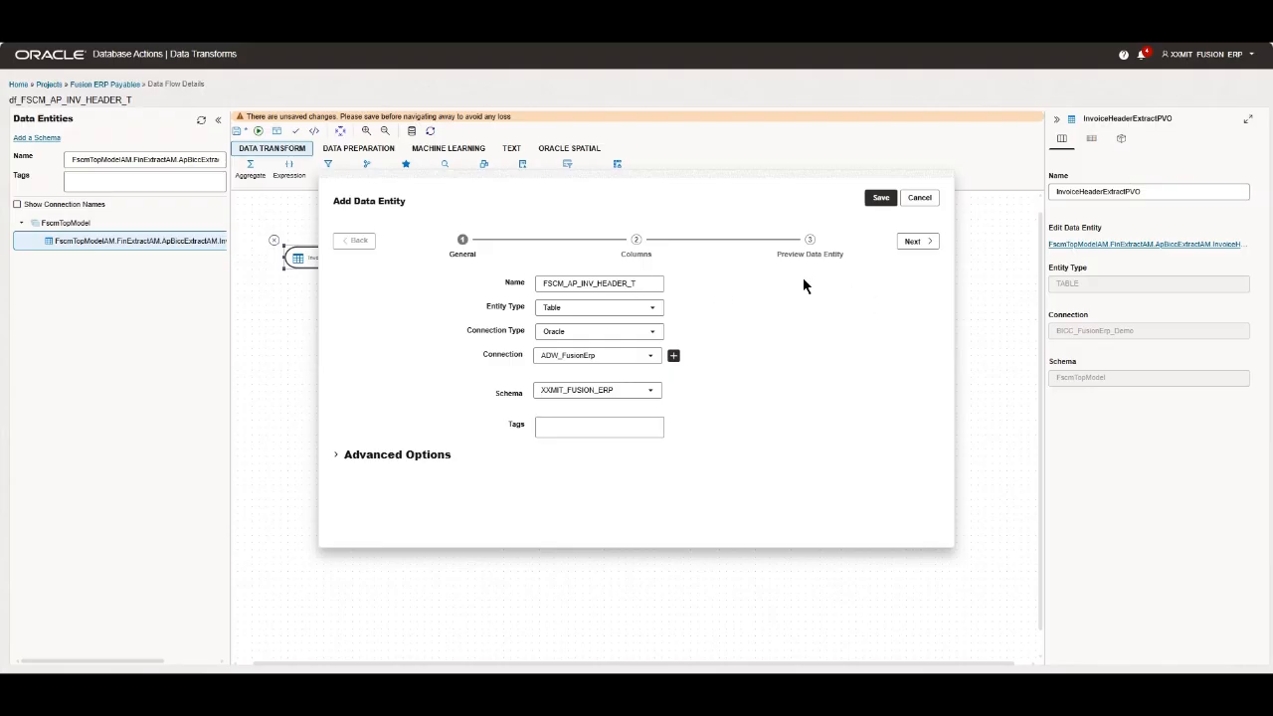
Review the new entity's column definitions, add it as the target with the proposed columns, and save the data flow.
click(912, 241)
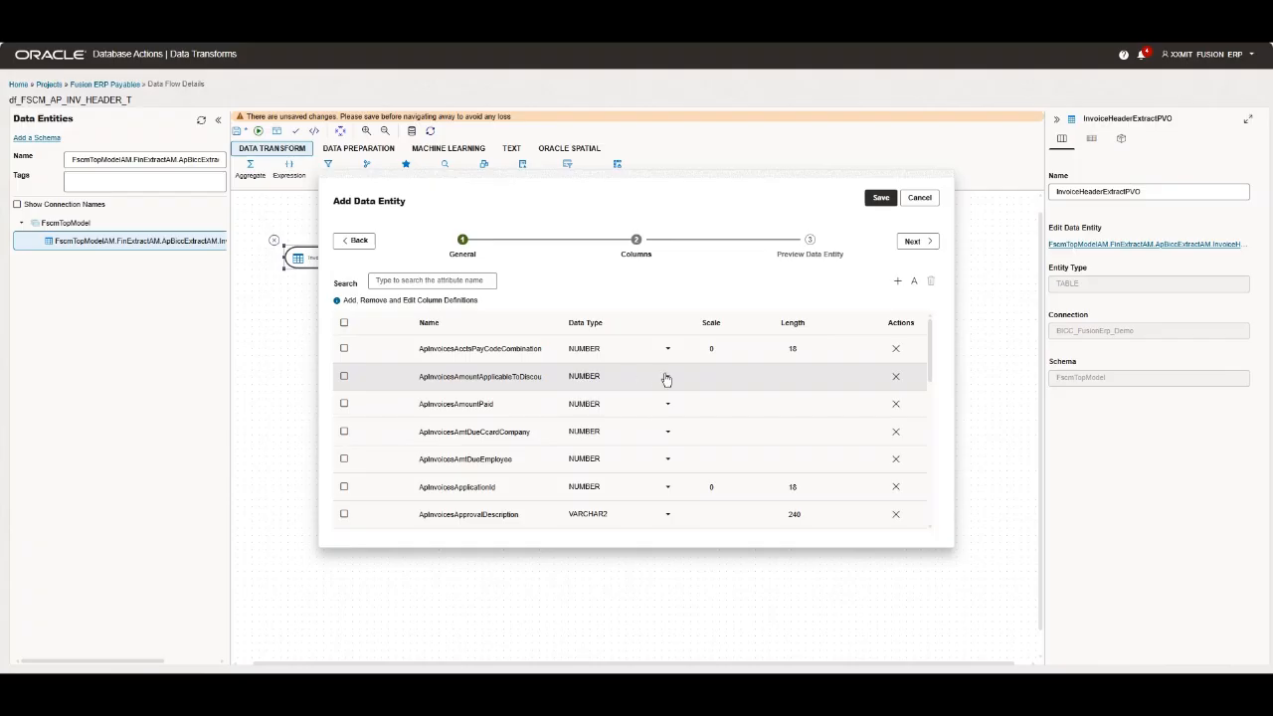
scroll(478, 414, down, 2)
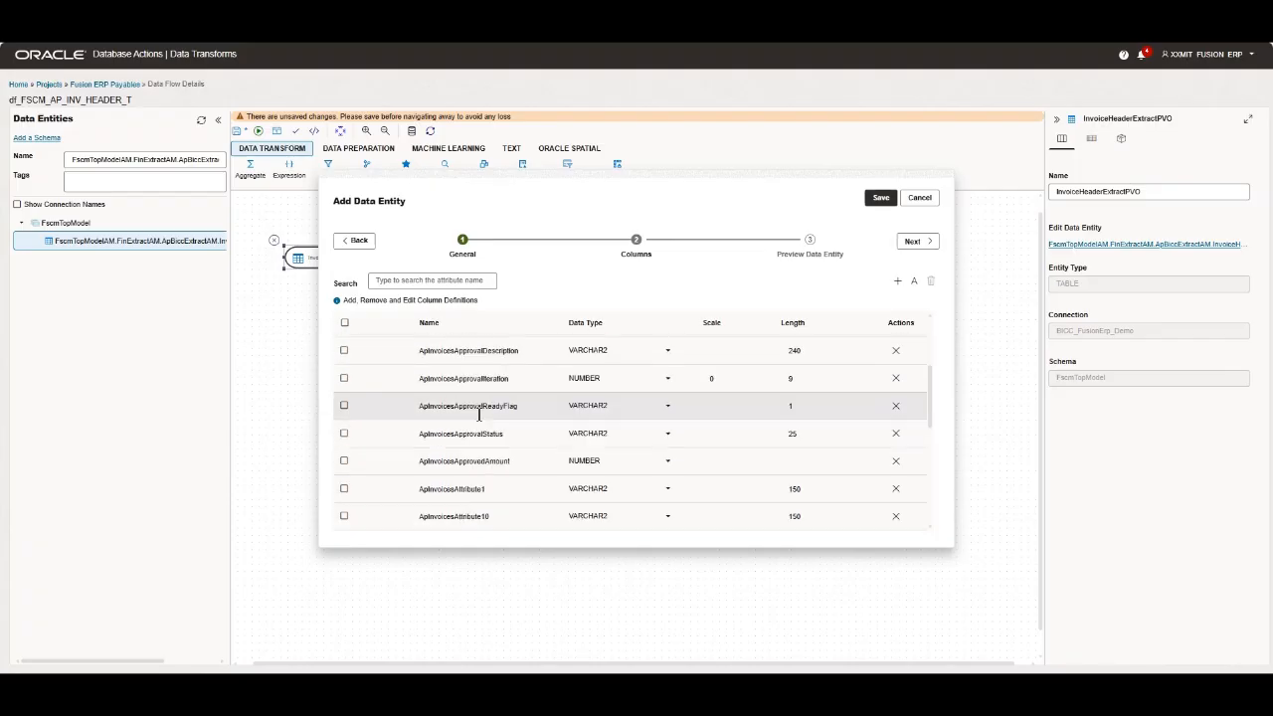
scroll(478, 414, up, 2)
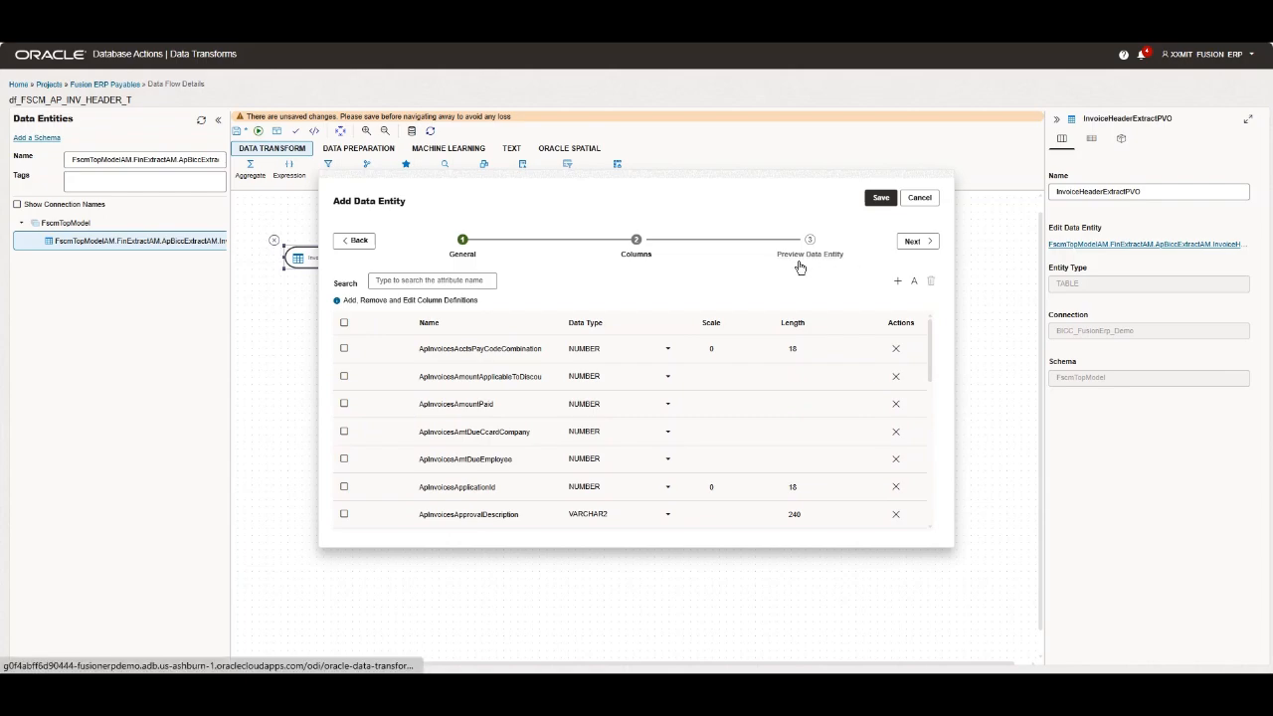
click(910, 246)
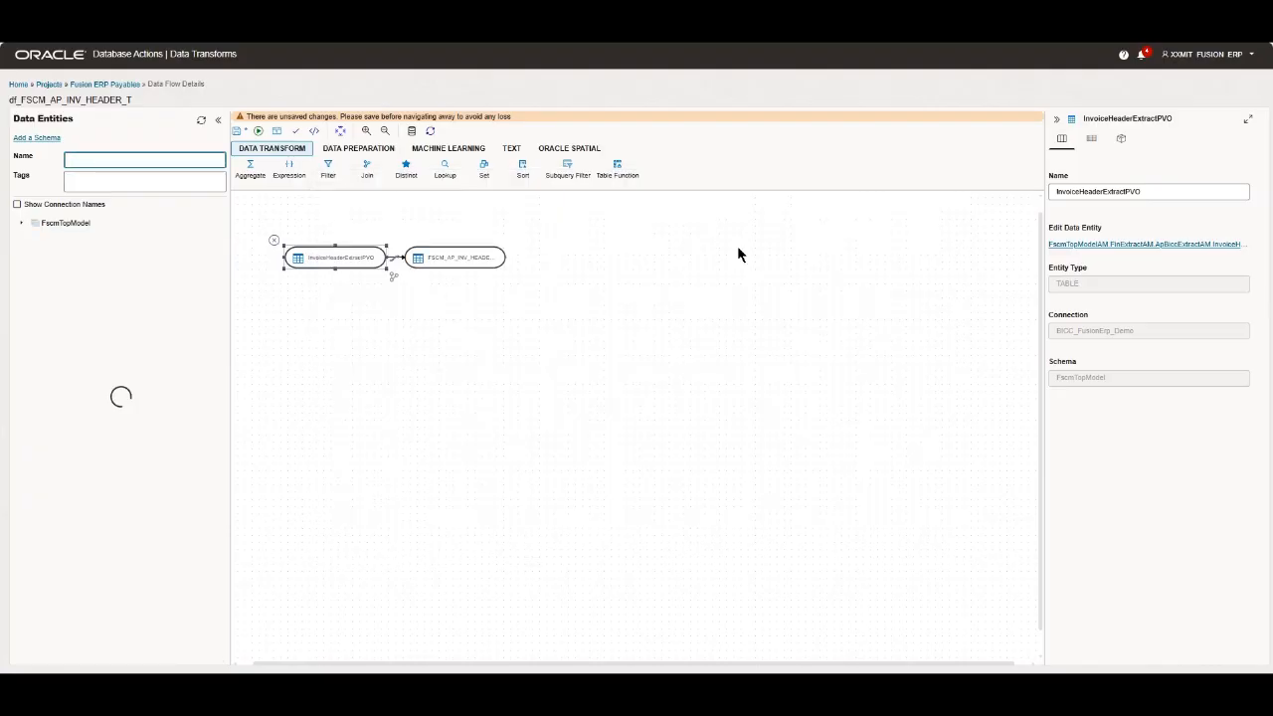
click(238, 135)
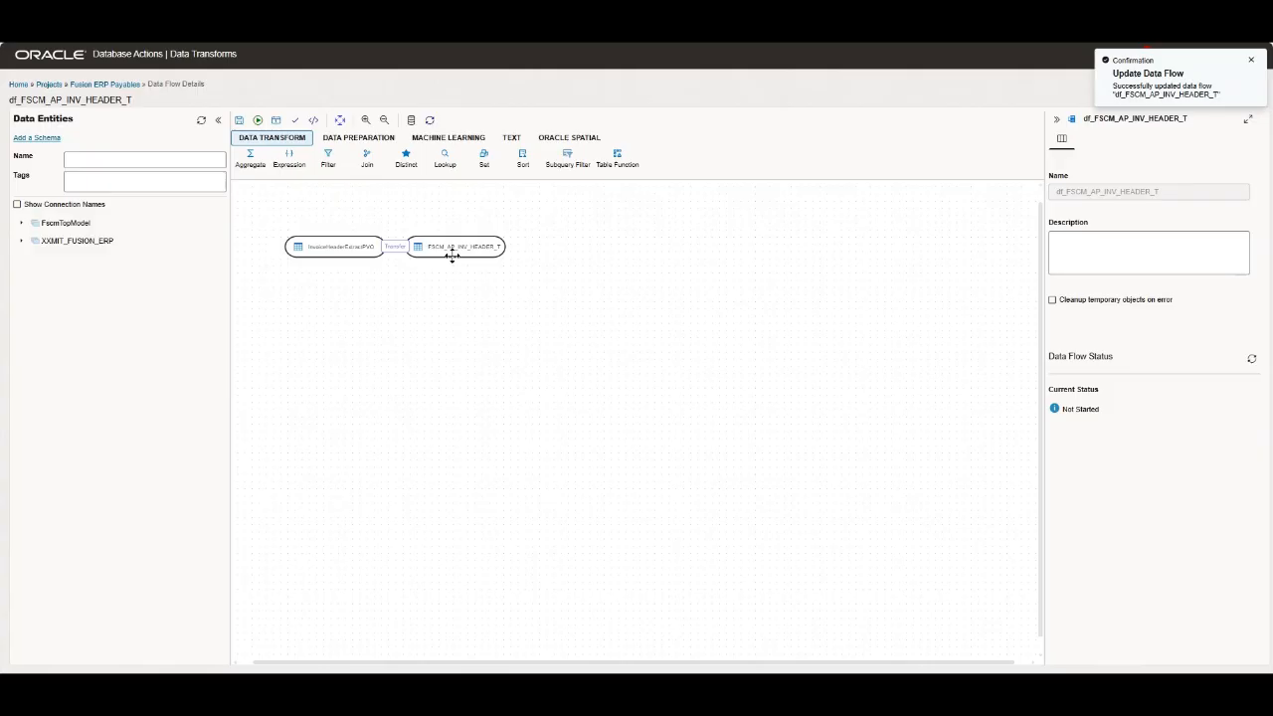
Move the target table away from the source and set the Transfer link's Use oracle staging table option to True.
drag(448, 255, 560, 262)
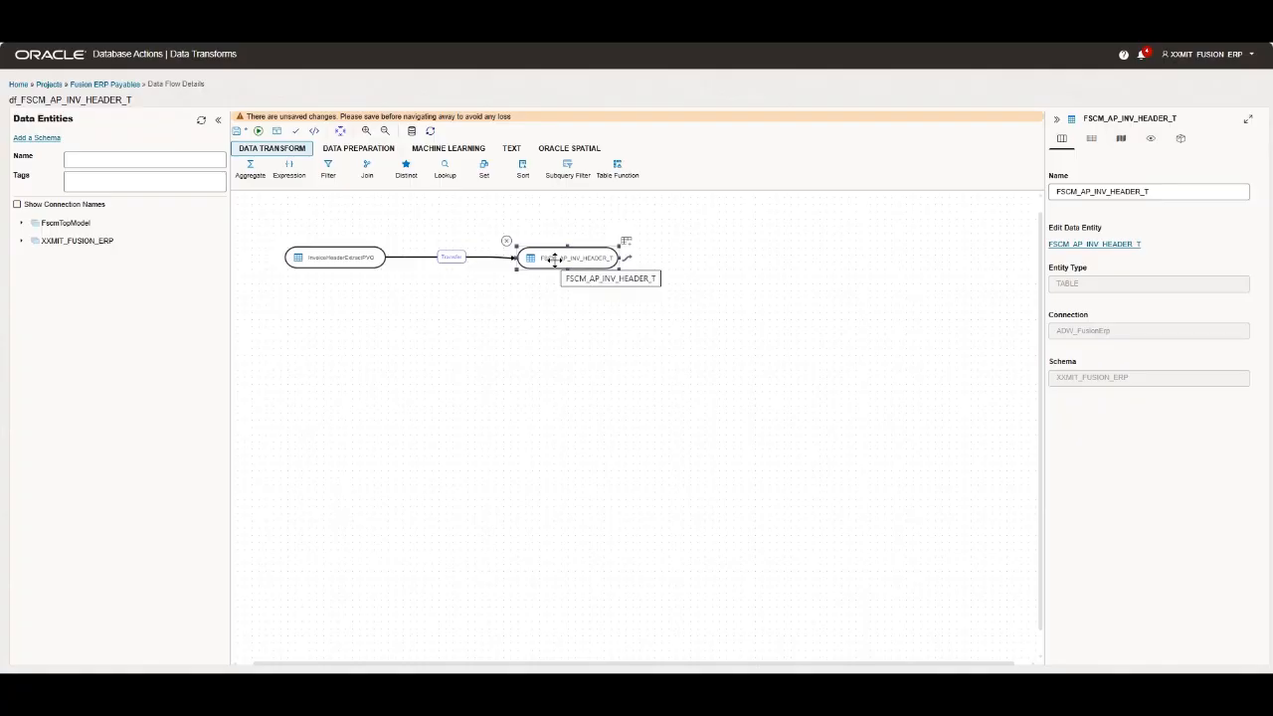
click(447, 263)
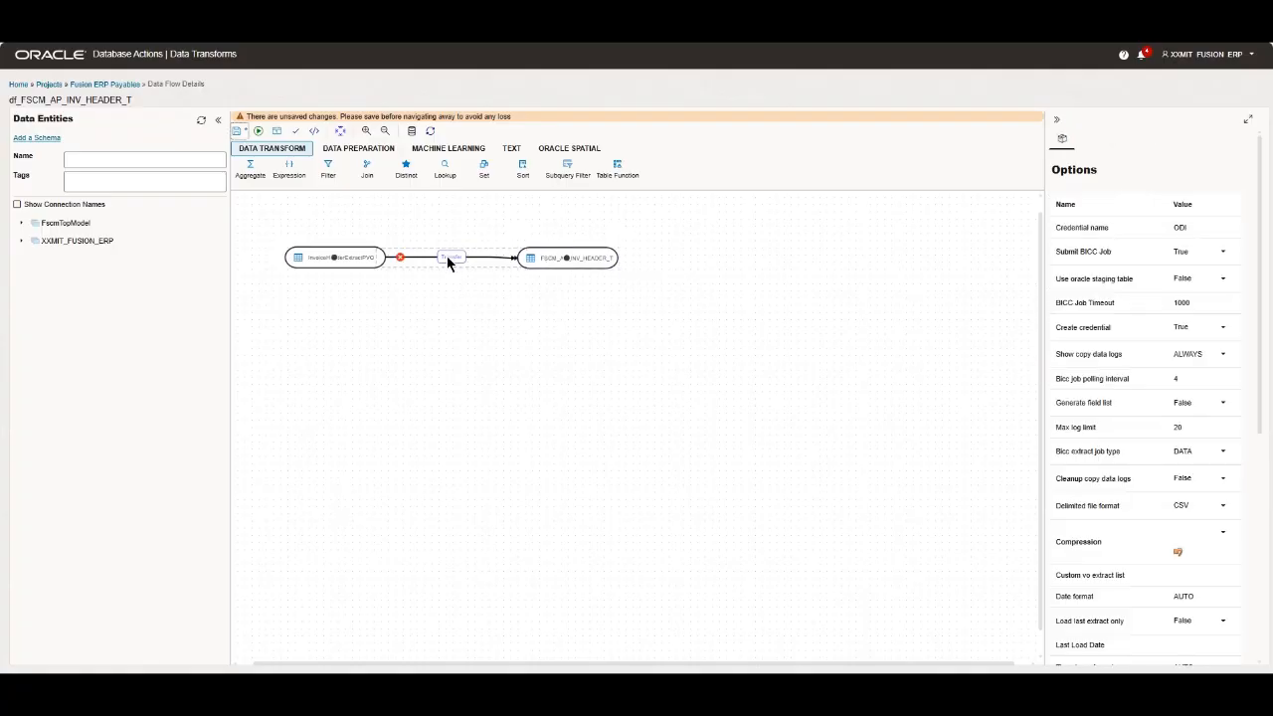
click(447, 257)
click(1245, 123)
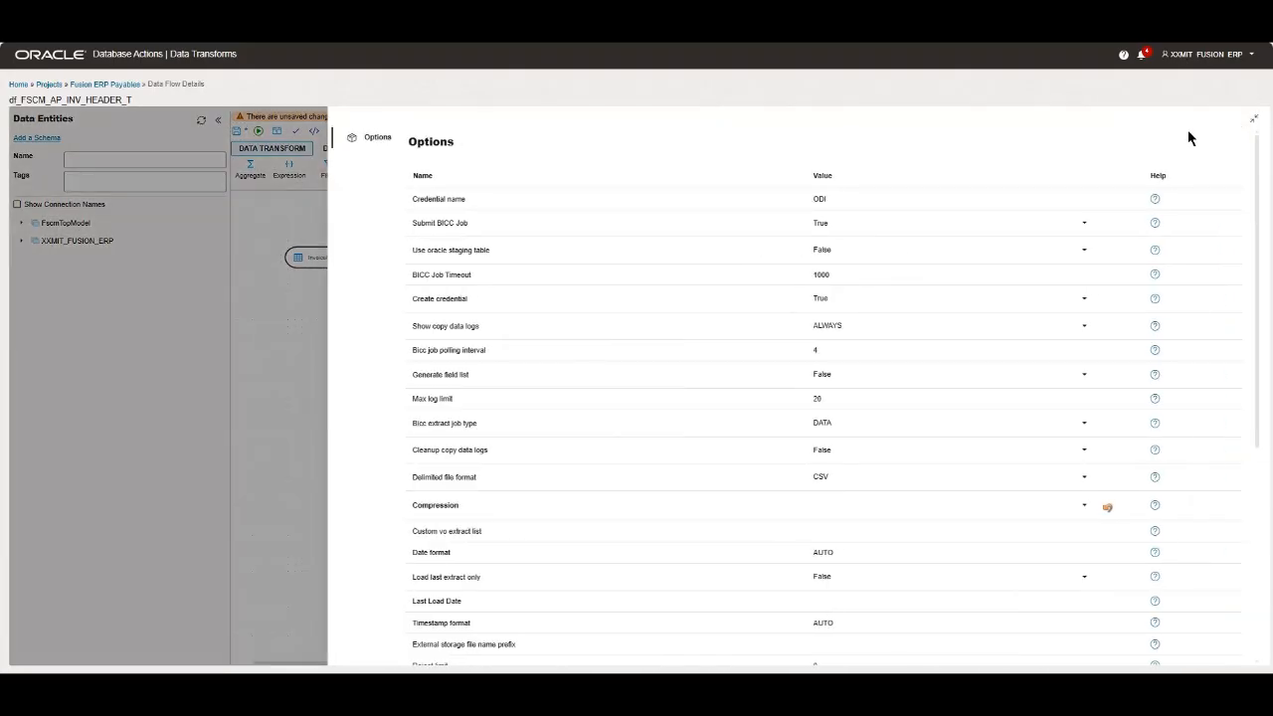
click(1155, 225)
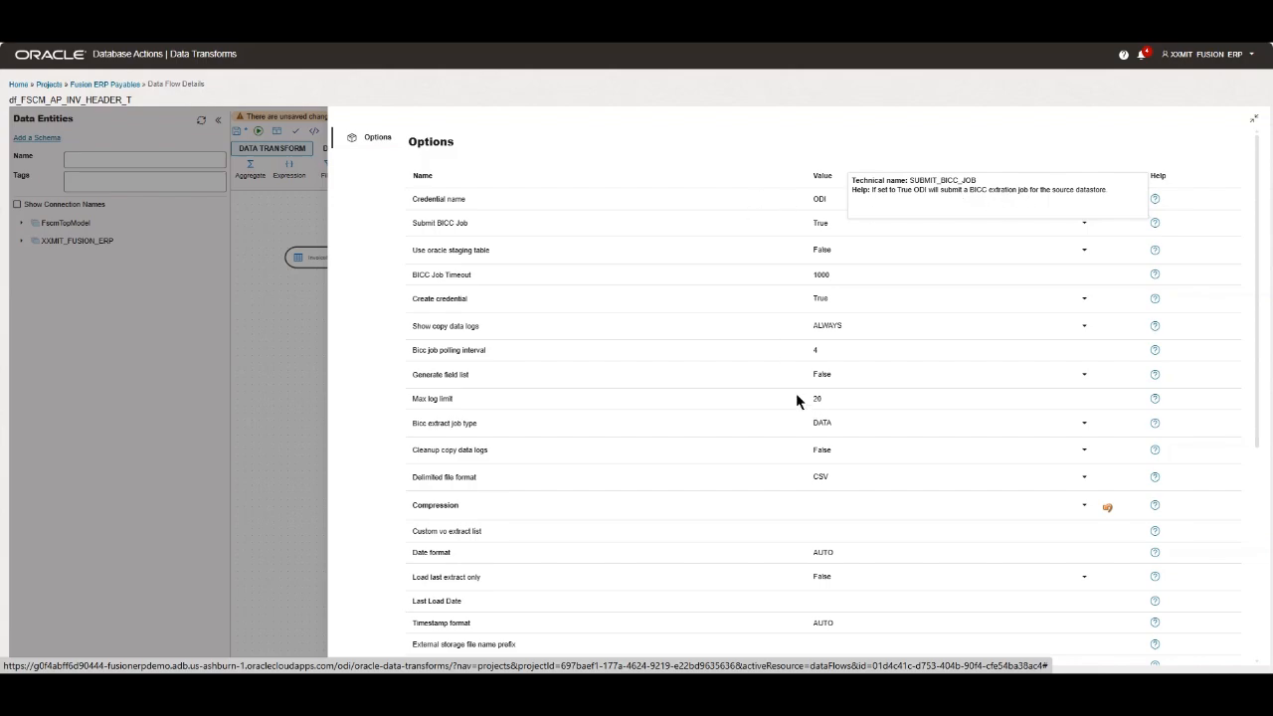
click(879, 141)
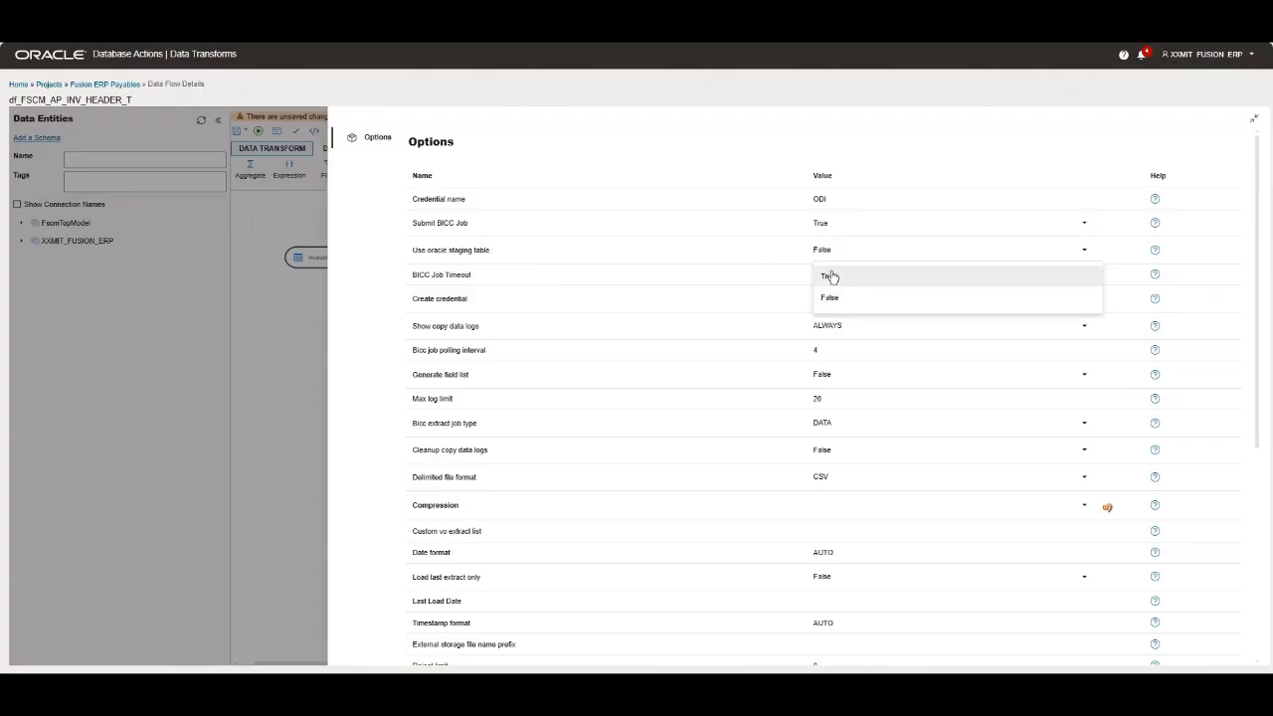
click(829, 276)
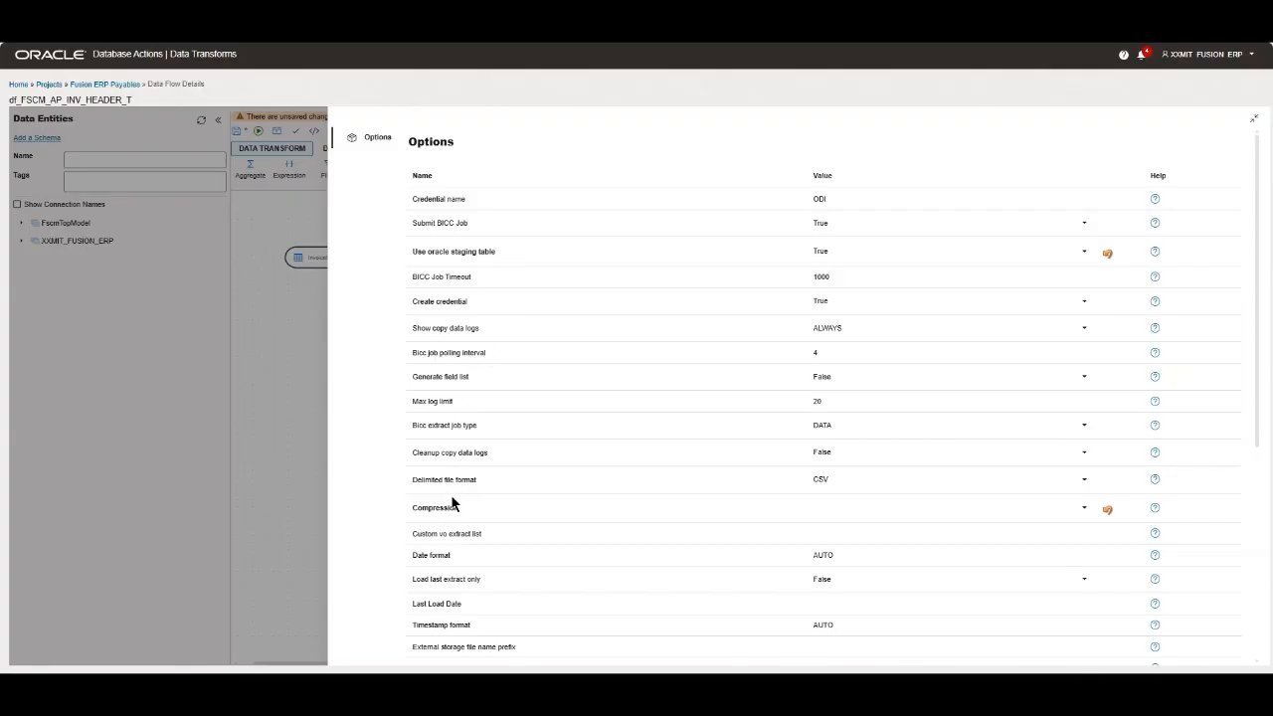
Set Cleanup copy data logs to True and Compression to gzip in the transfer options, keeping the extract job type as DATA.
click(823, 428)
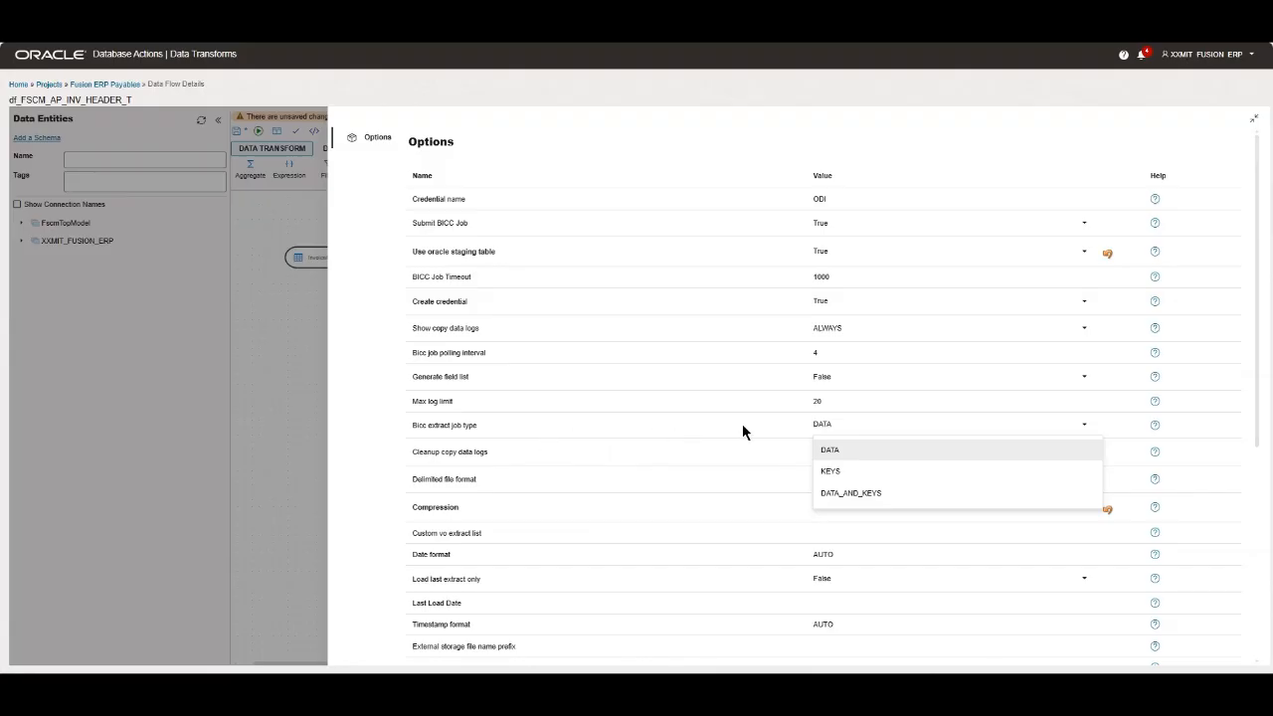
click(825, 425)
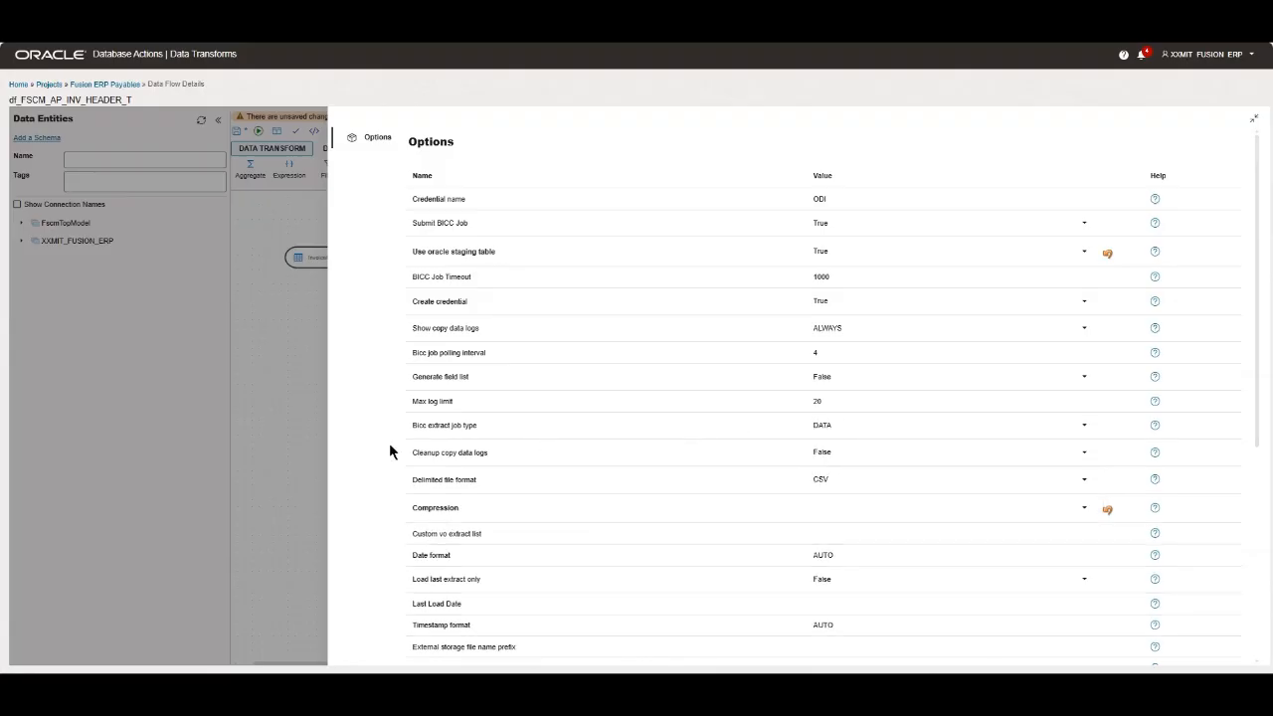
click(820, 452)
click(829, 477)
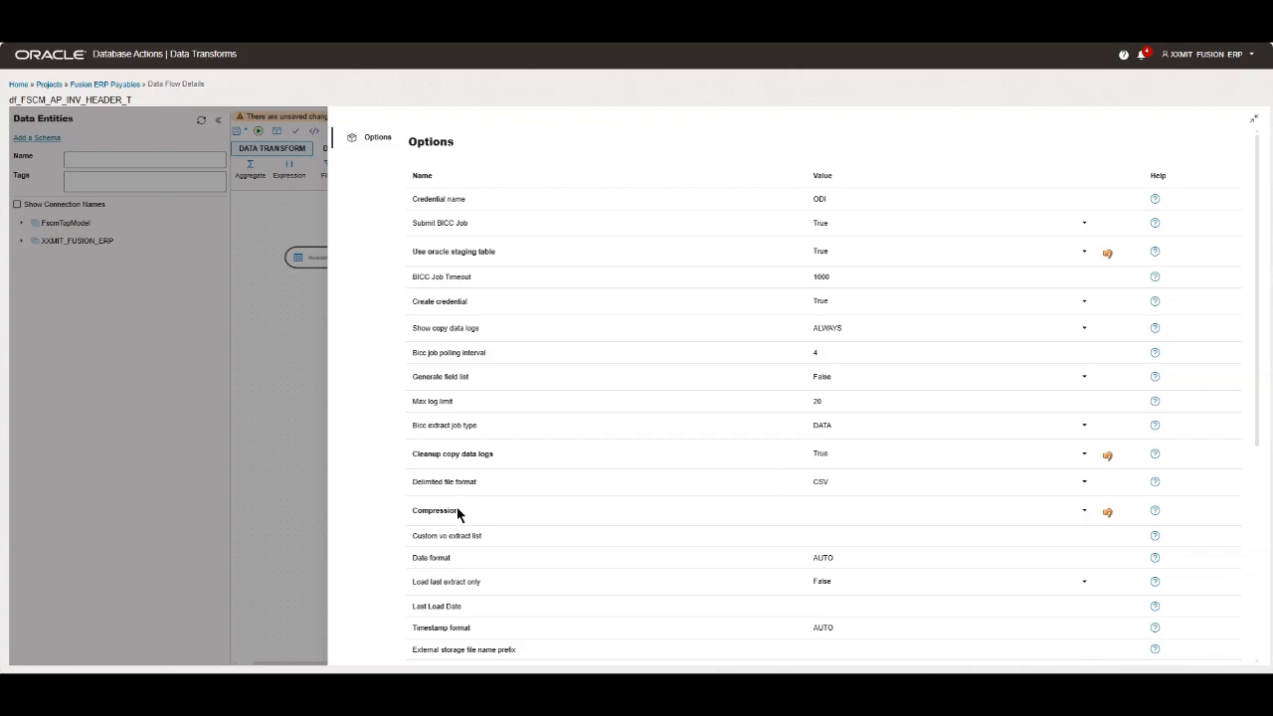
click(809, 511)
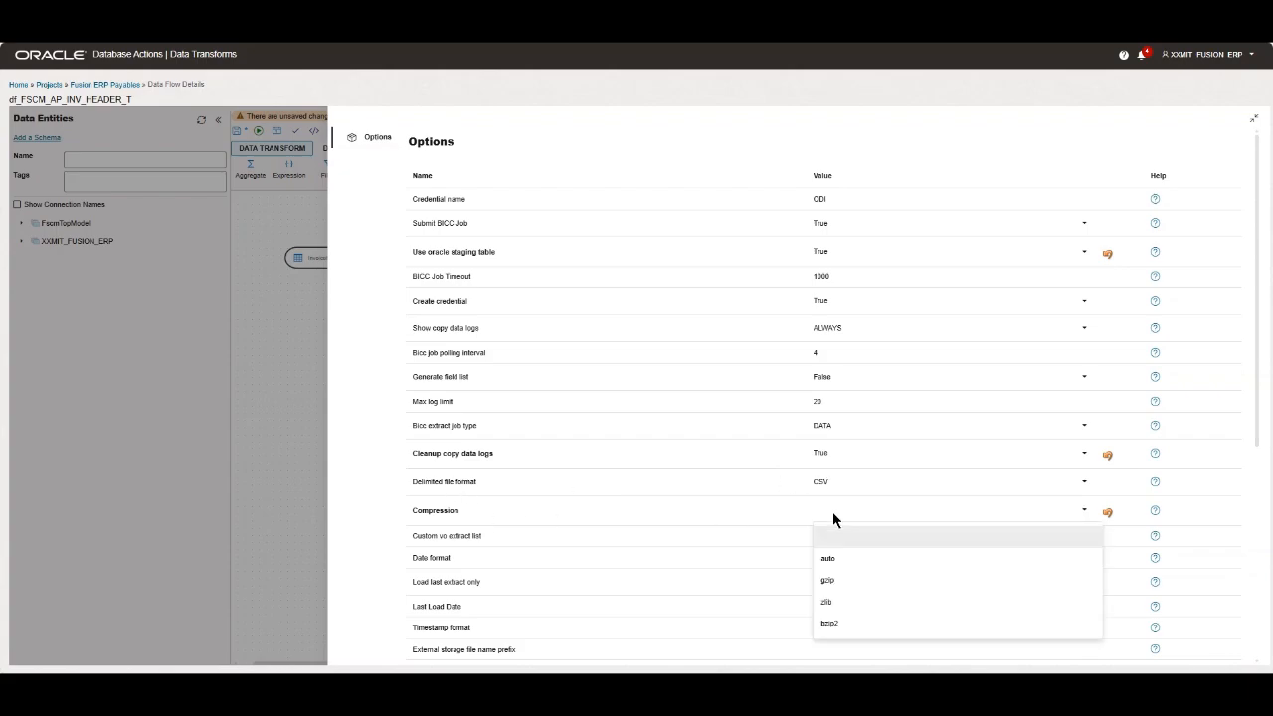
click(829, 581)
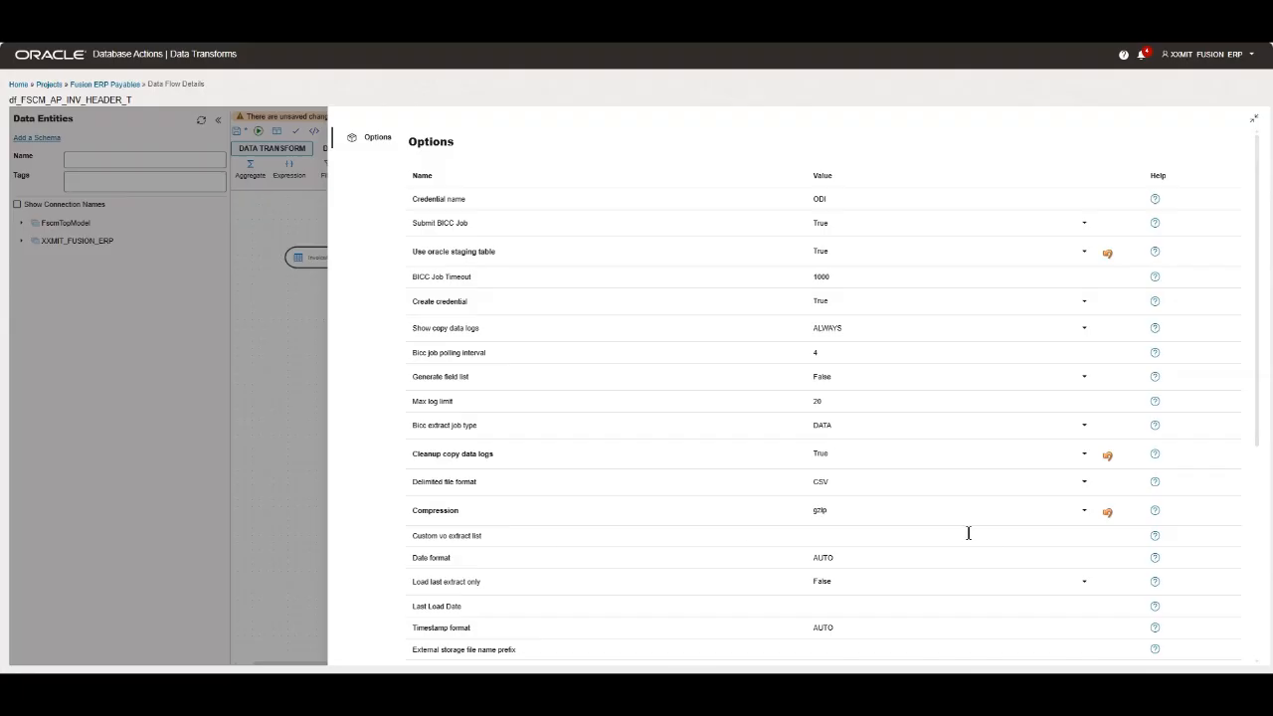
Review the remaining transfer options and set Save last load timestamp to True.
scroll(986, 532, down, 4)
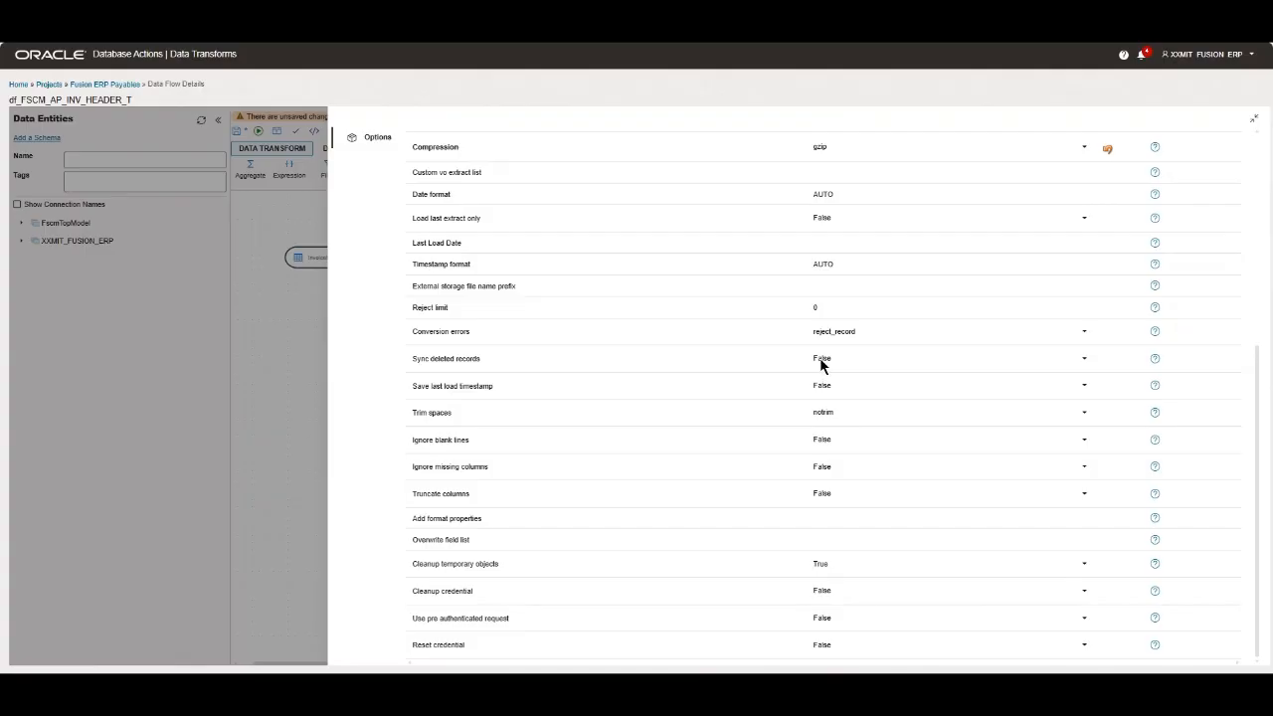
scroll(819, 357, up, 1)
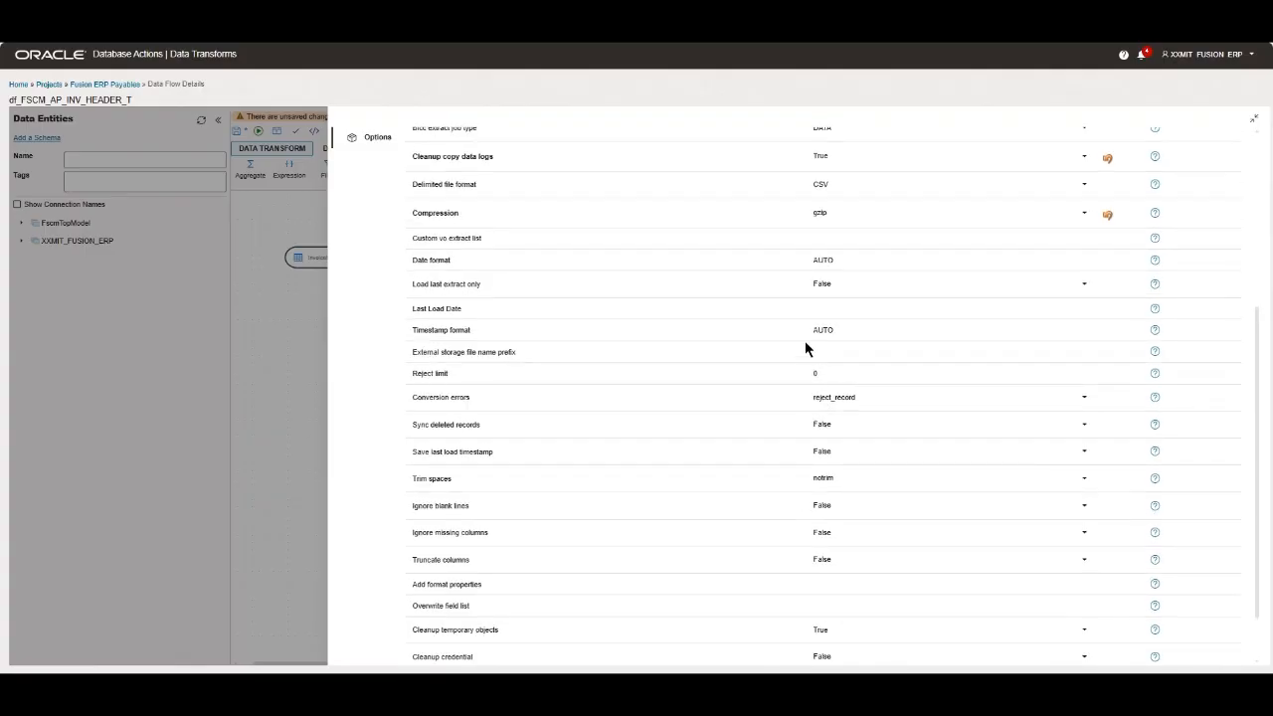
scroll(804, 342, up, 1)
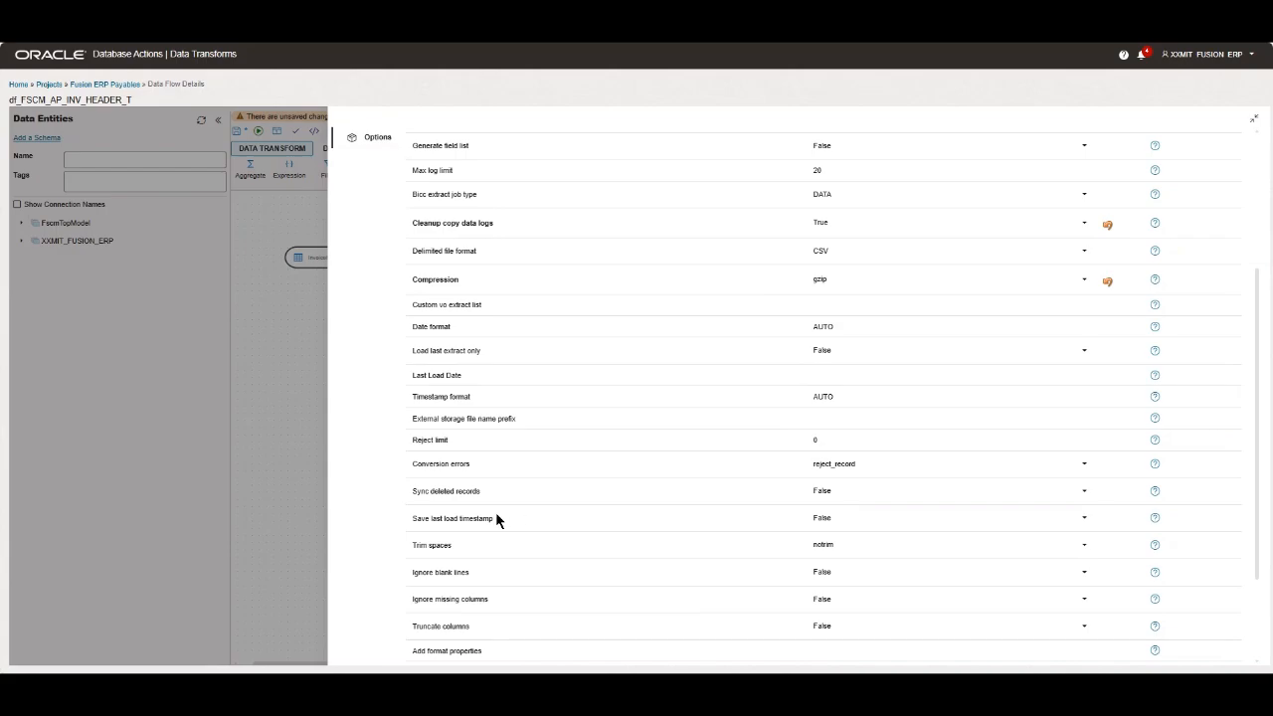
mouse_move(429, 497)
scroll(822, 494, down, 3)
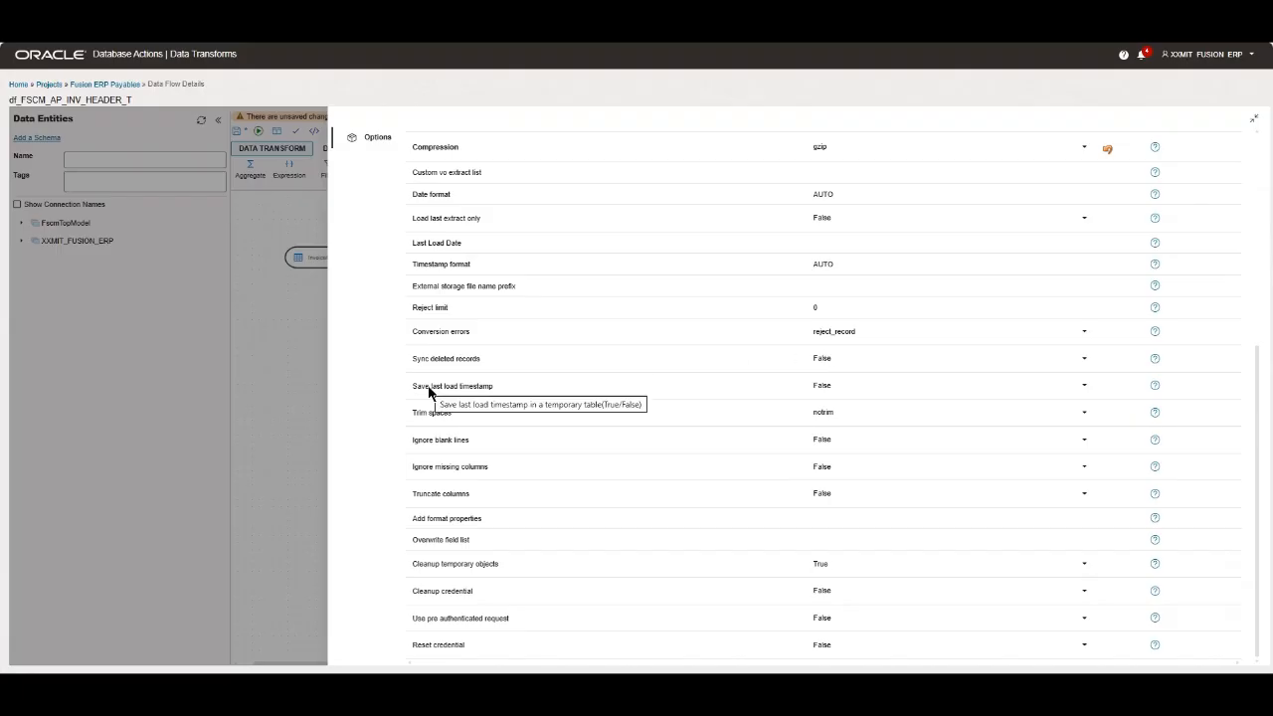
click(826, 388)
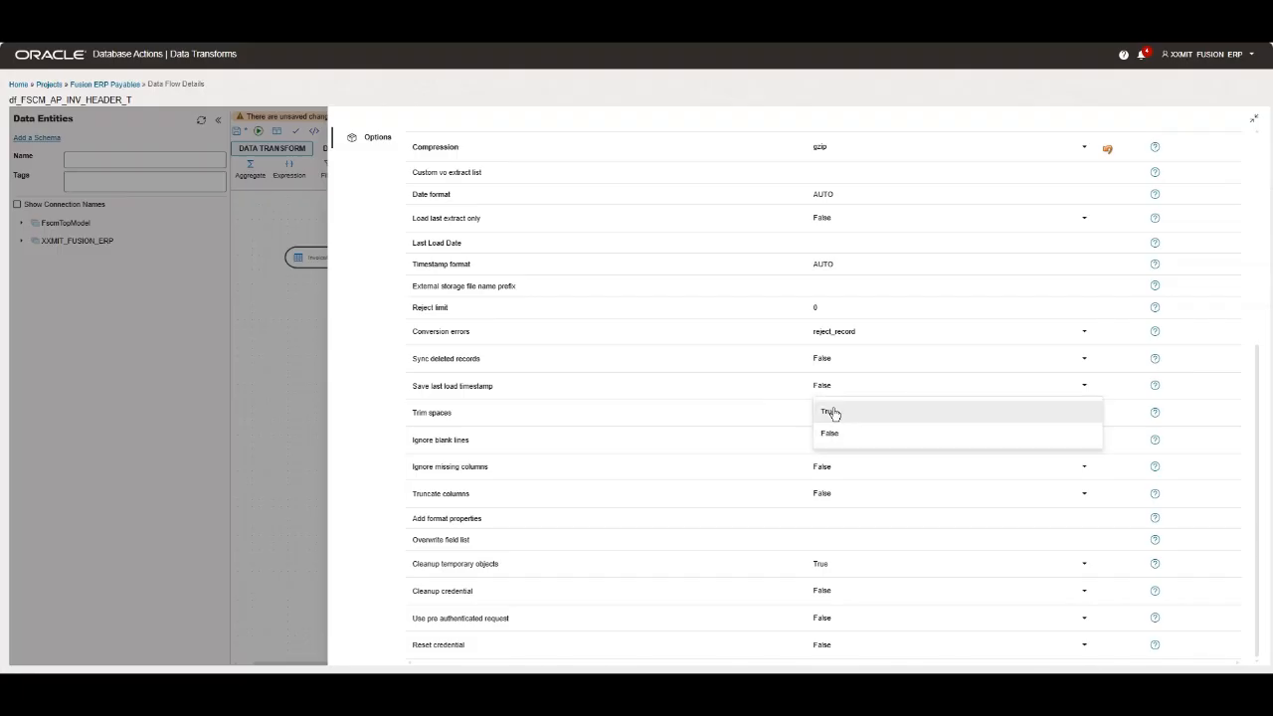
click(831, 411)
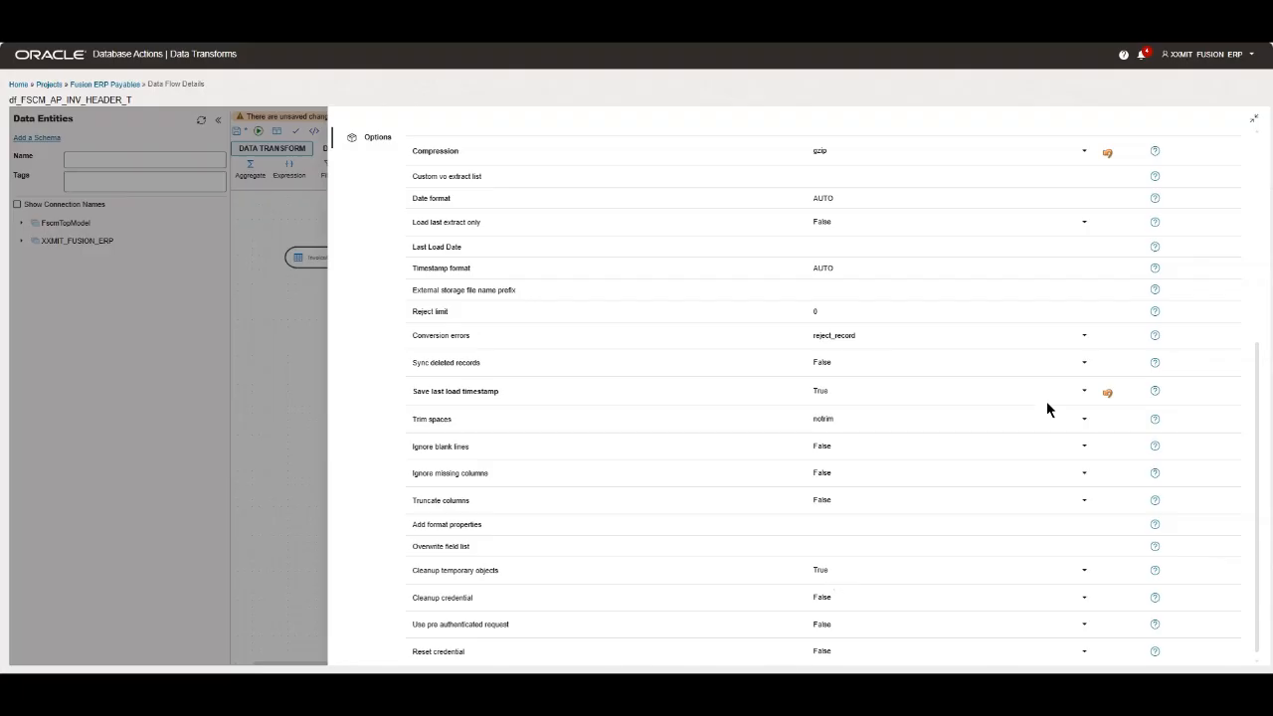
scroll(1114, 386, up, 5)
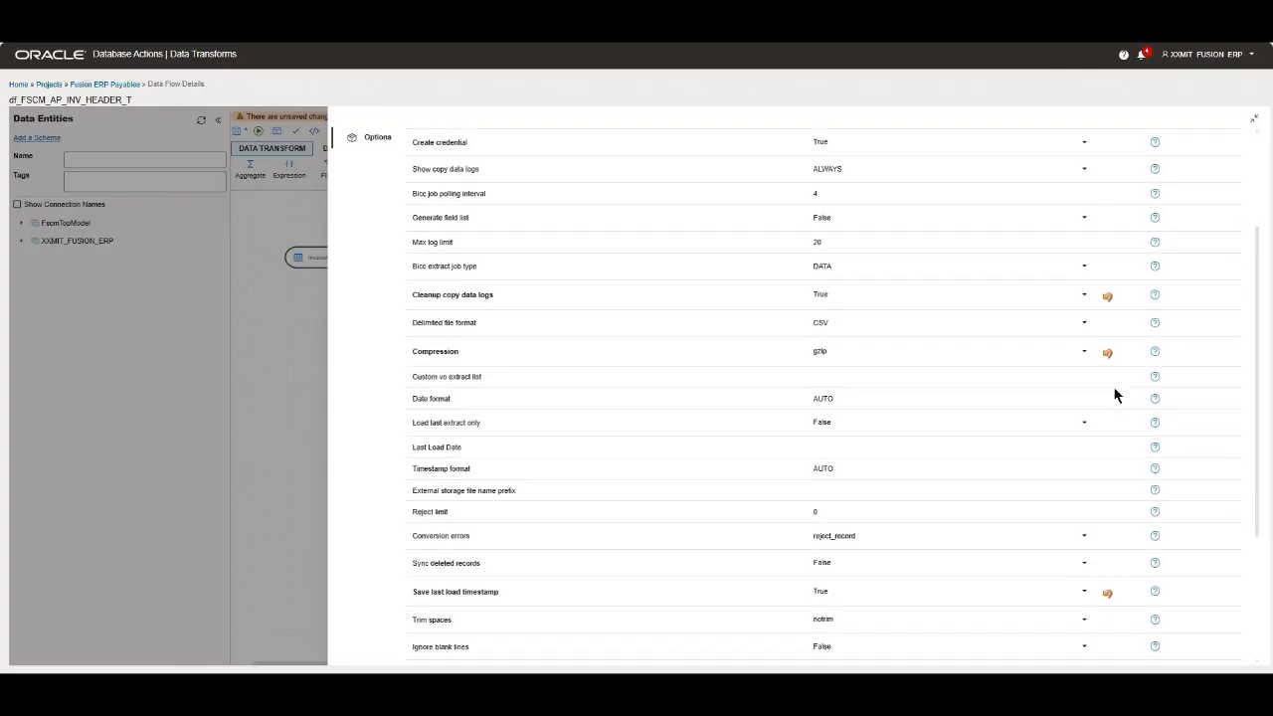
Review the remaining transfer options, collapse the expanded options view and save the data flow.
scroll(1114, 328, down, 5)
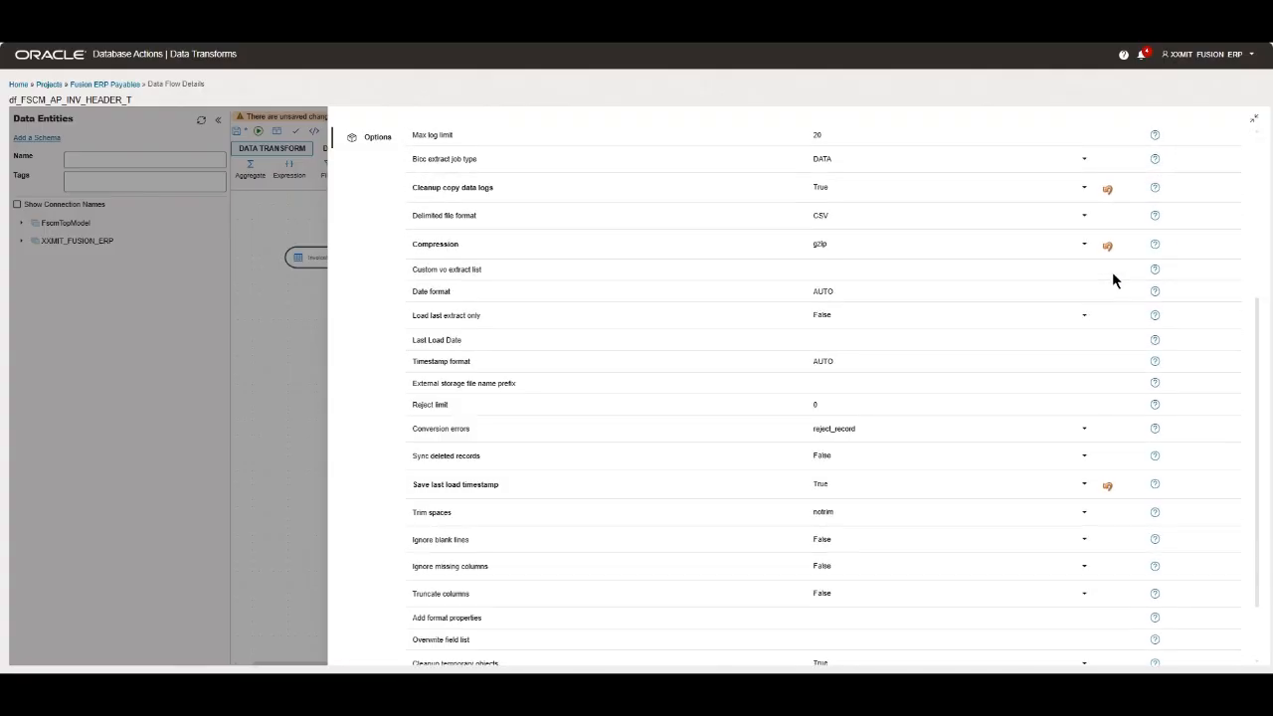
scroll(1094, 358, up, 2)
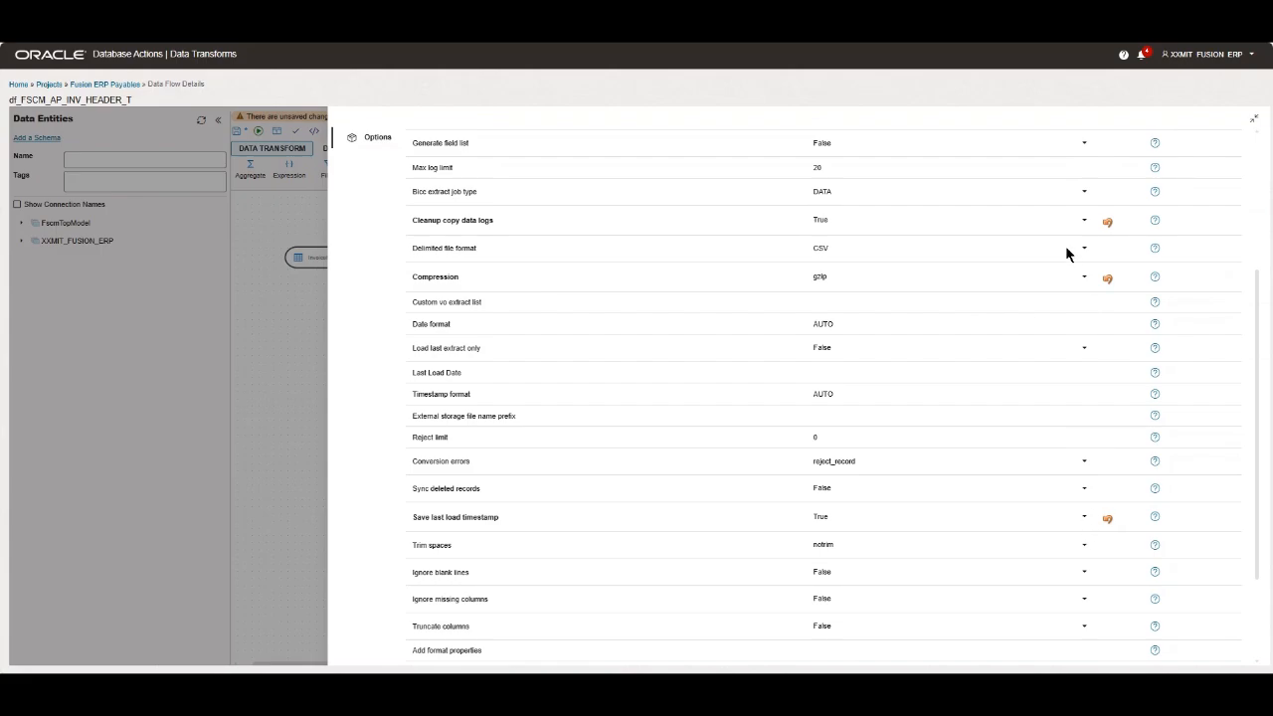
click(1252, 122)
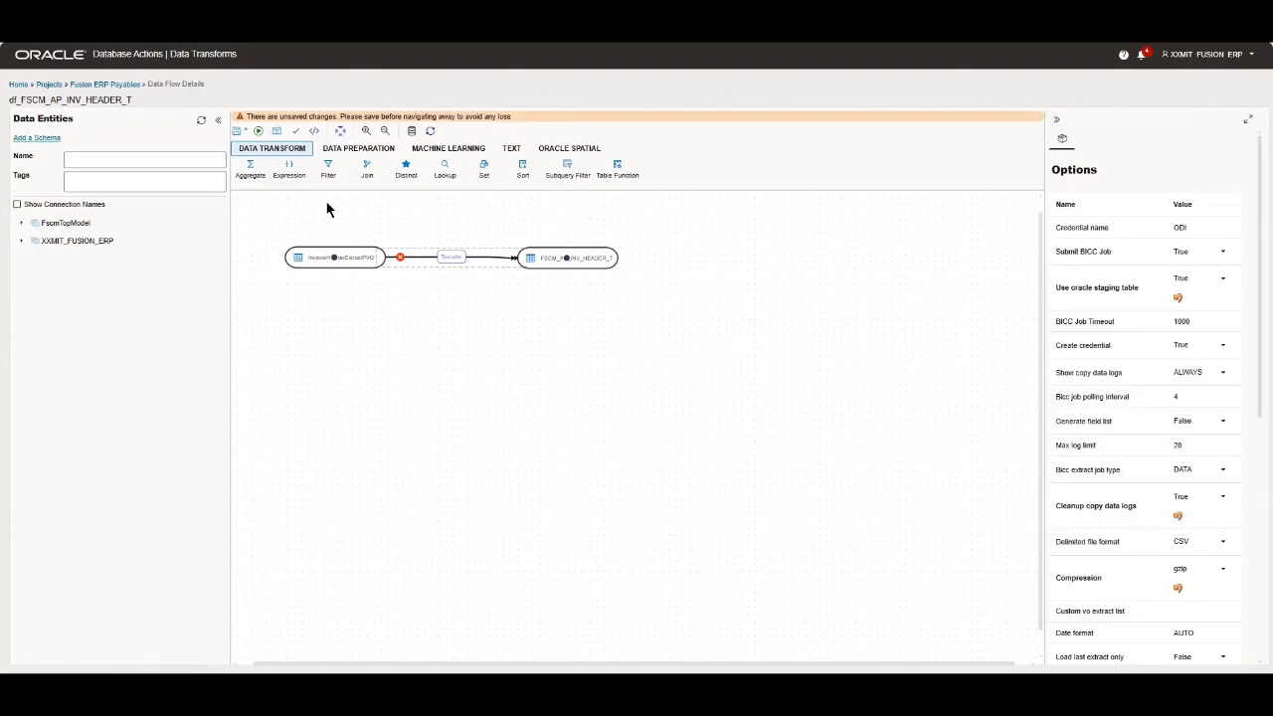
click(238, 133)
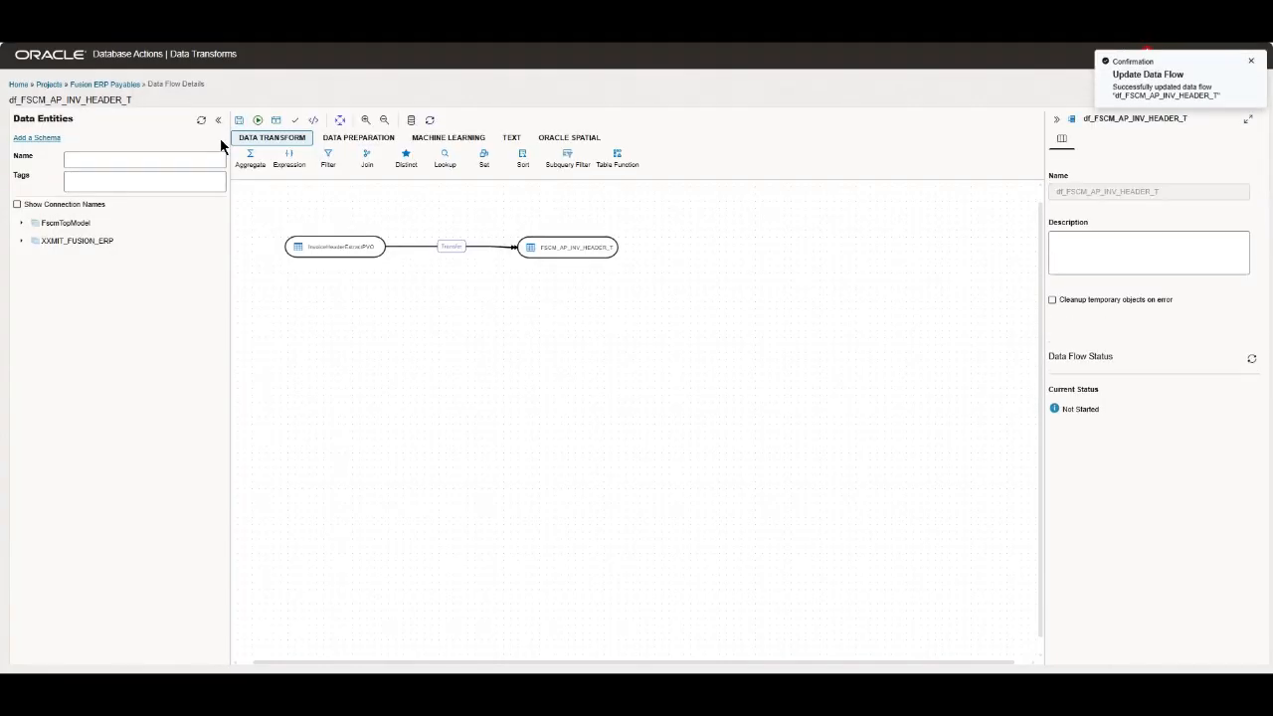
Open the attributes of target table FSCM_AP_INV_HEADER_T, and switch to the BICC console to look up the InvoiceHeaderExtractPVO data store's key column.
click(567, 249)
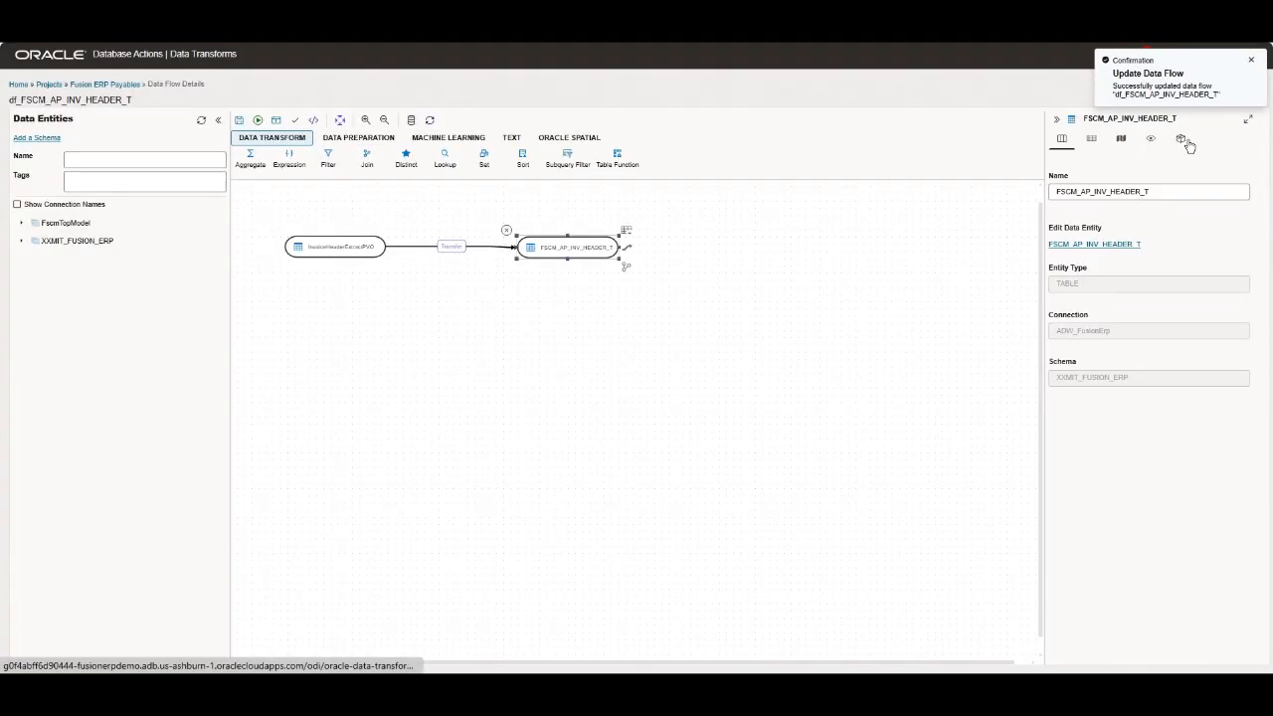
click(1249, 122)
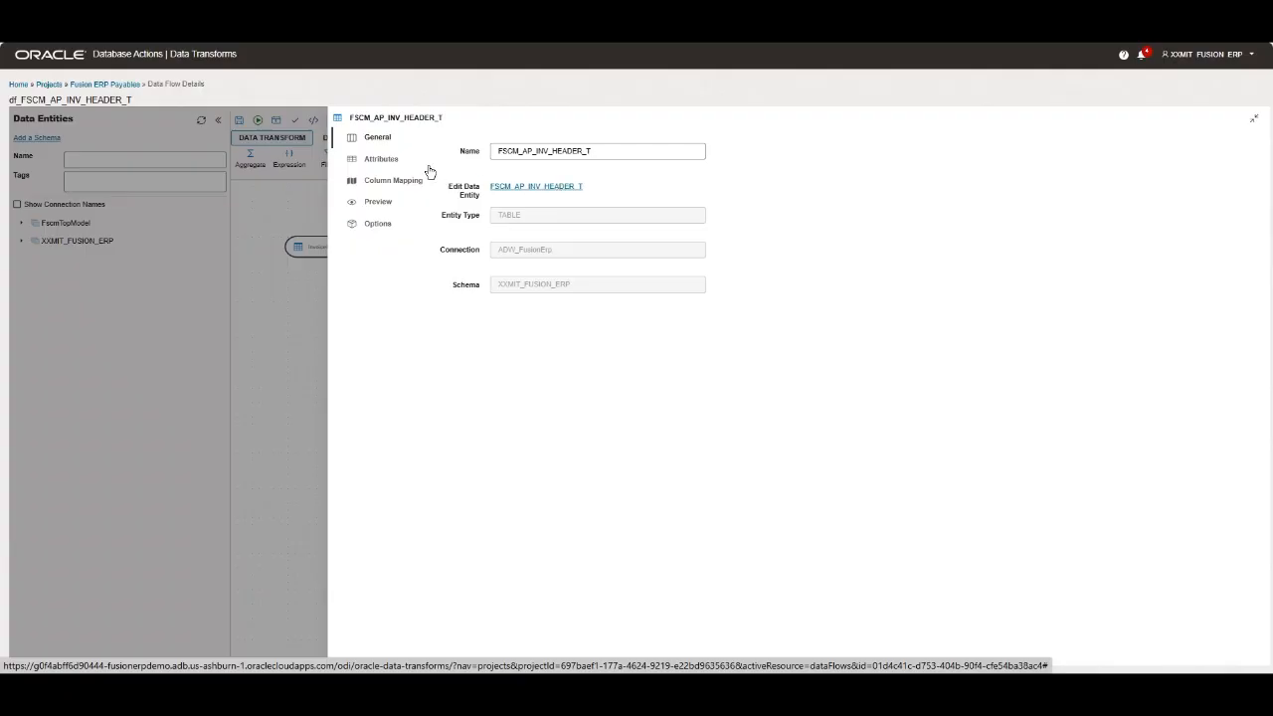
click(373, 162)
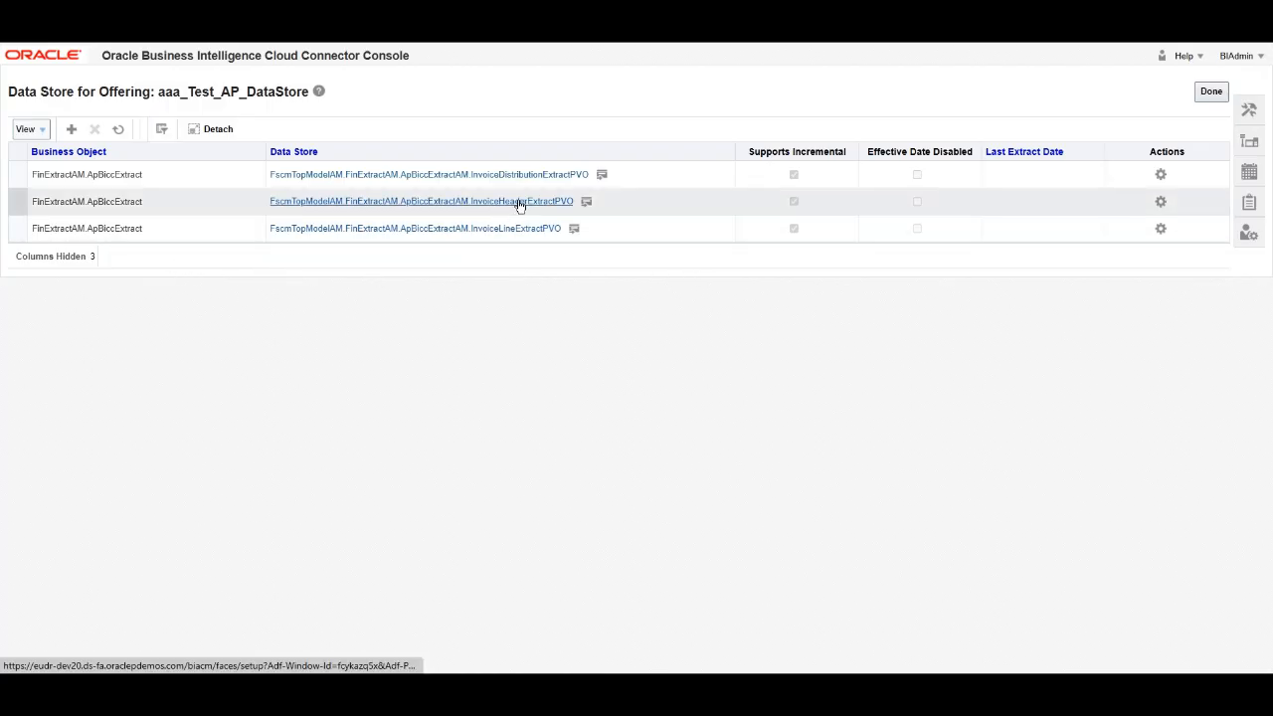
click(385, 202)
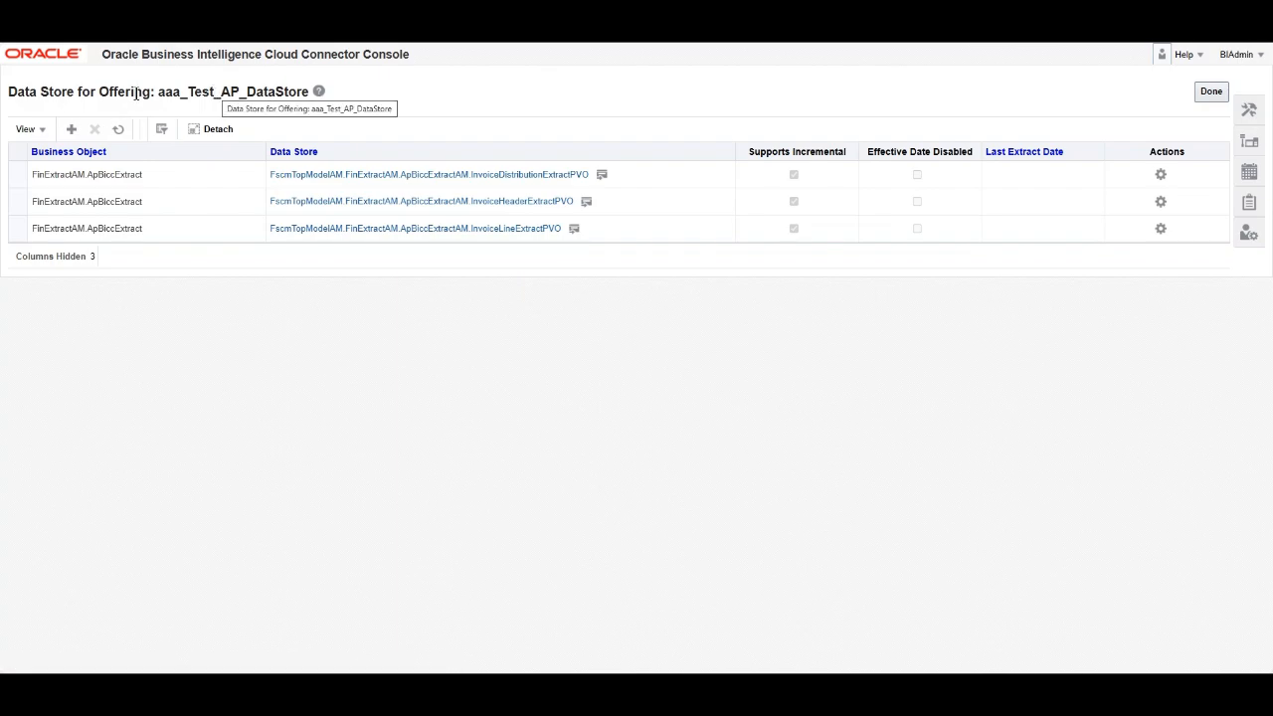
click(364, 202)
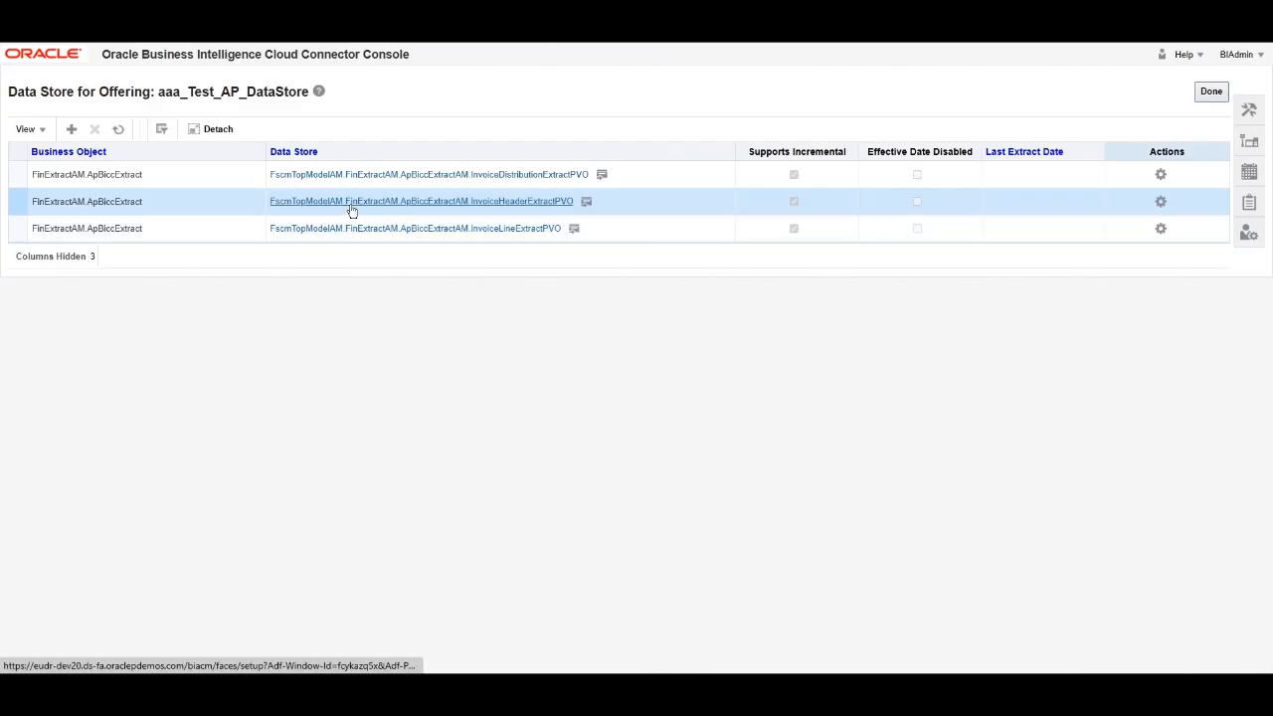
click(351, 205)
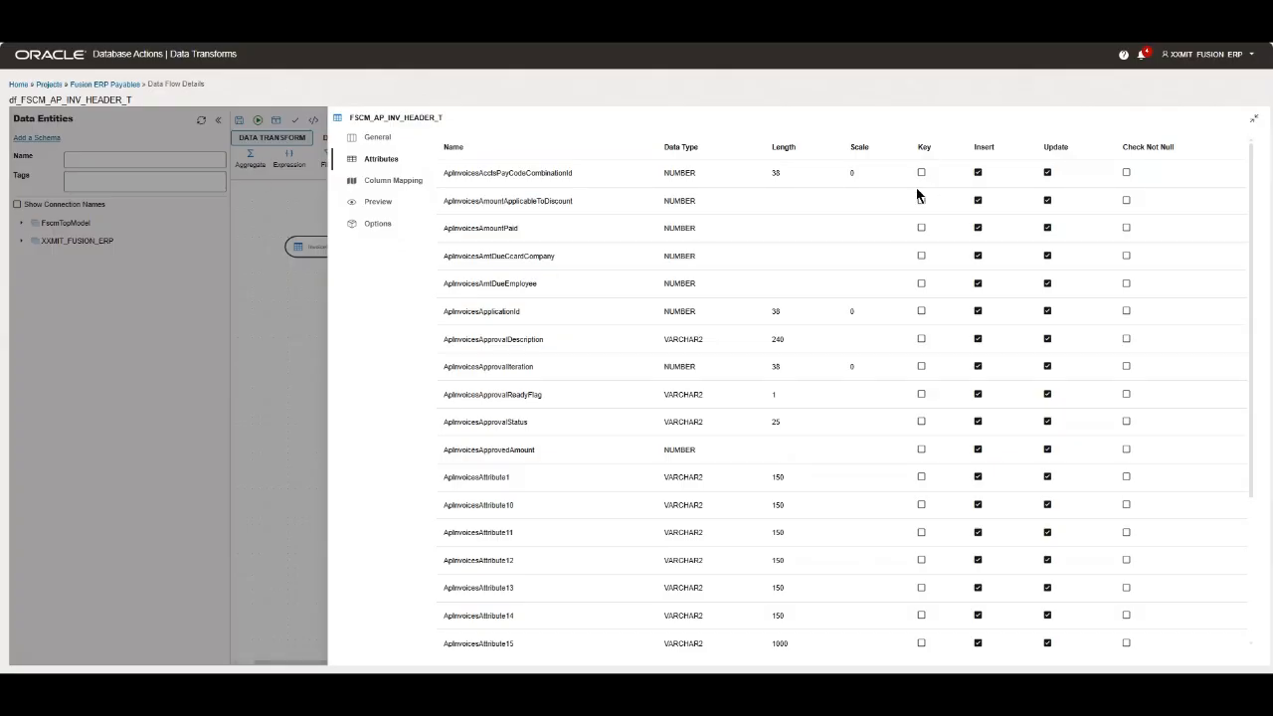
Mark ApInvoicesInvoiceId as the key column in the target table's attributes in Data Transforms.
scroll(980, 492, down, 15)
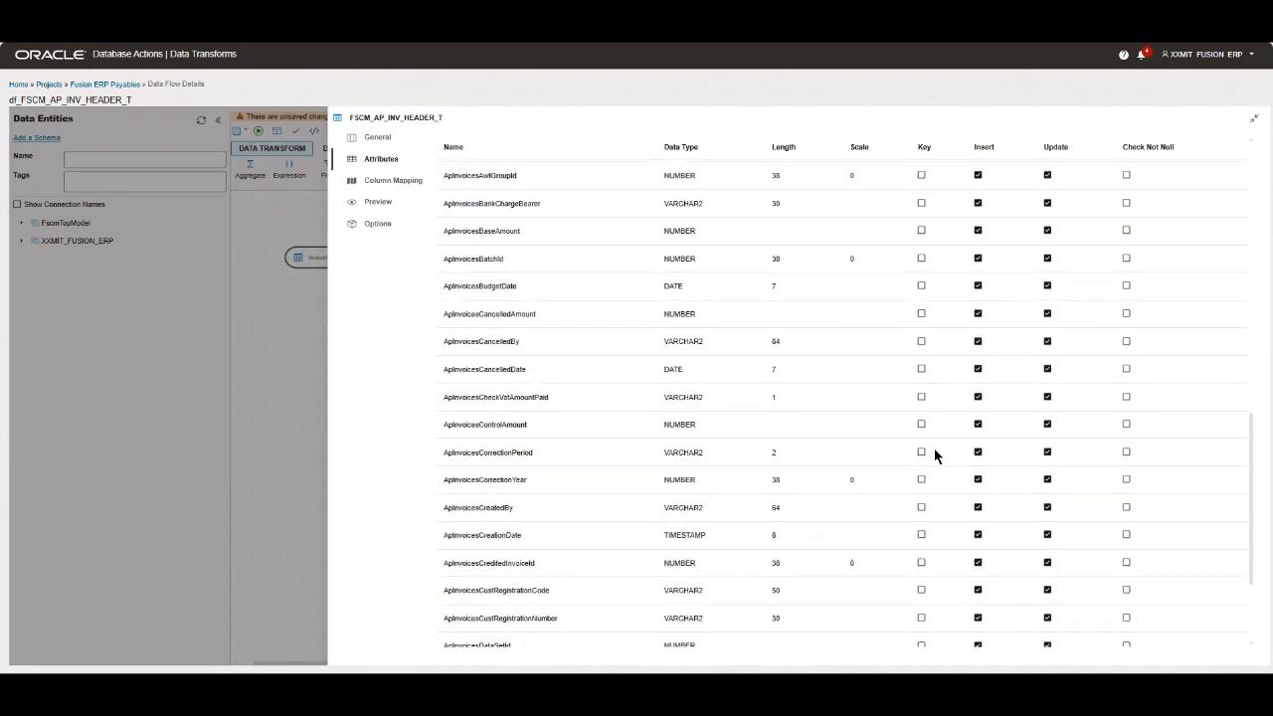
scroll(933, 451, down, 15)
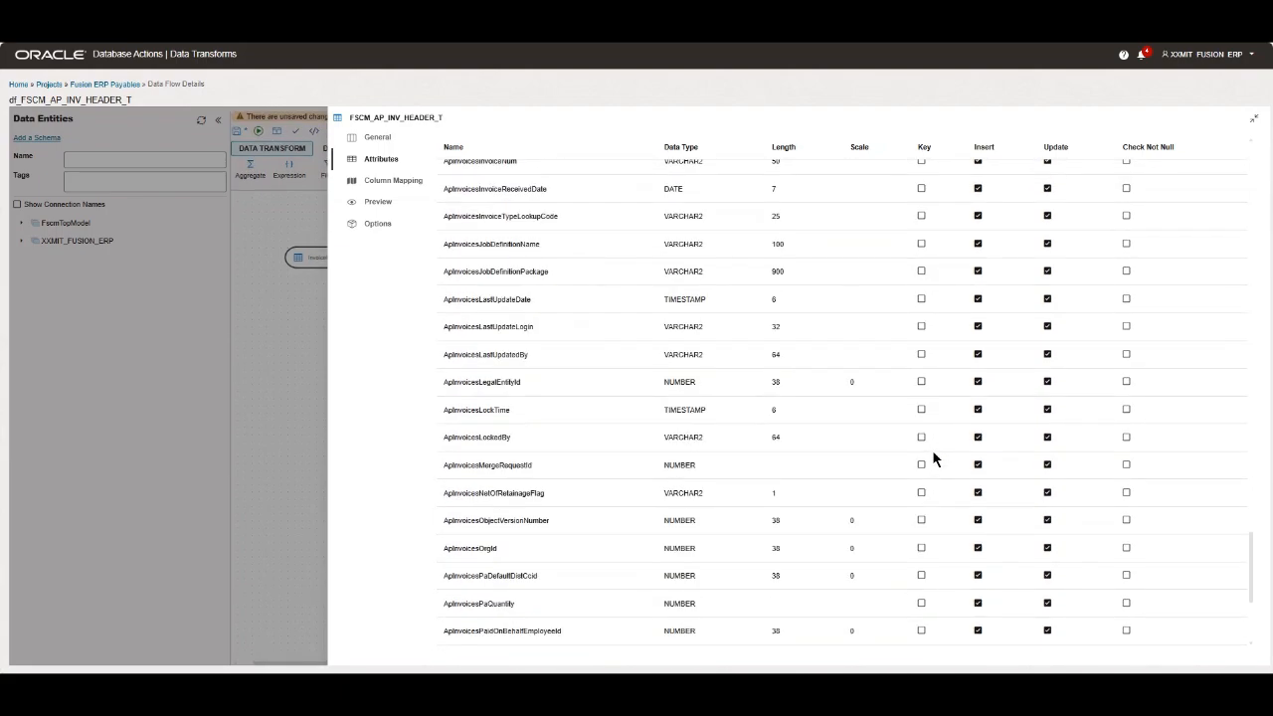
scroll(932, 451, down, 1)
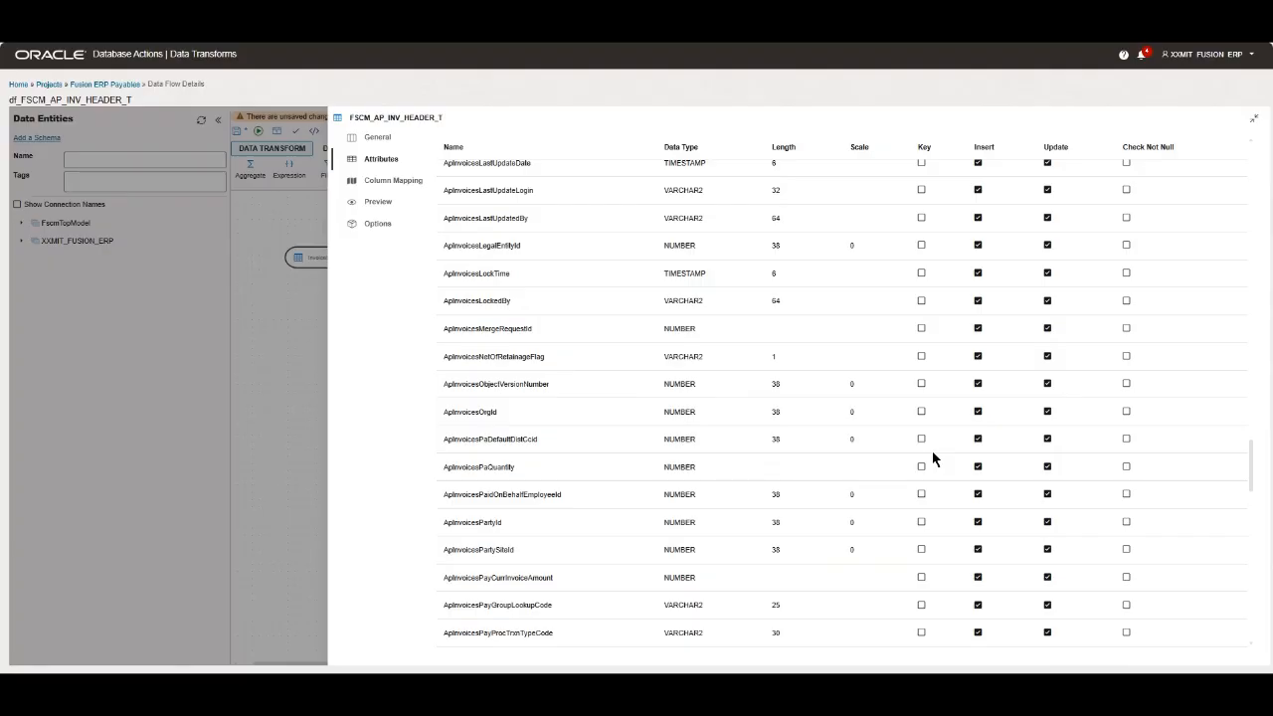
scroll(932, 451, up, 5)
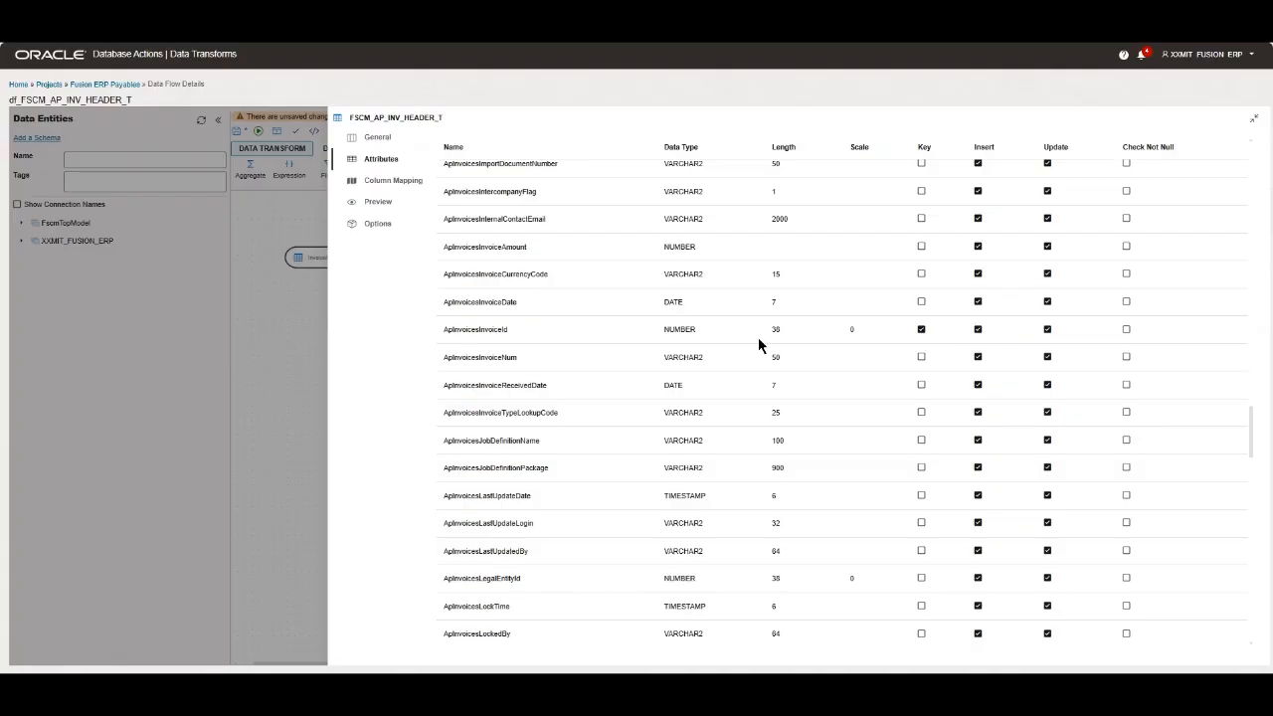
click(920, 357)
click(920, 357)
Set the target table's load mode to Incremental Update and save the data flow.
click(375, 229)
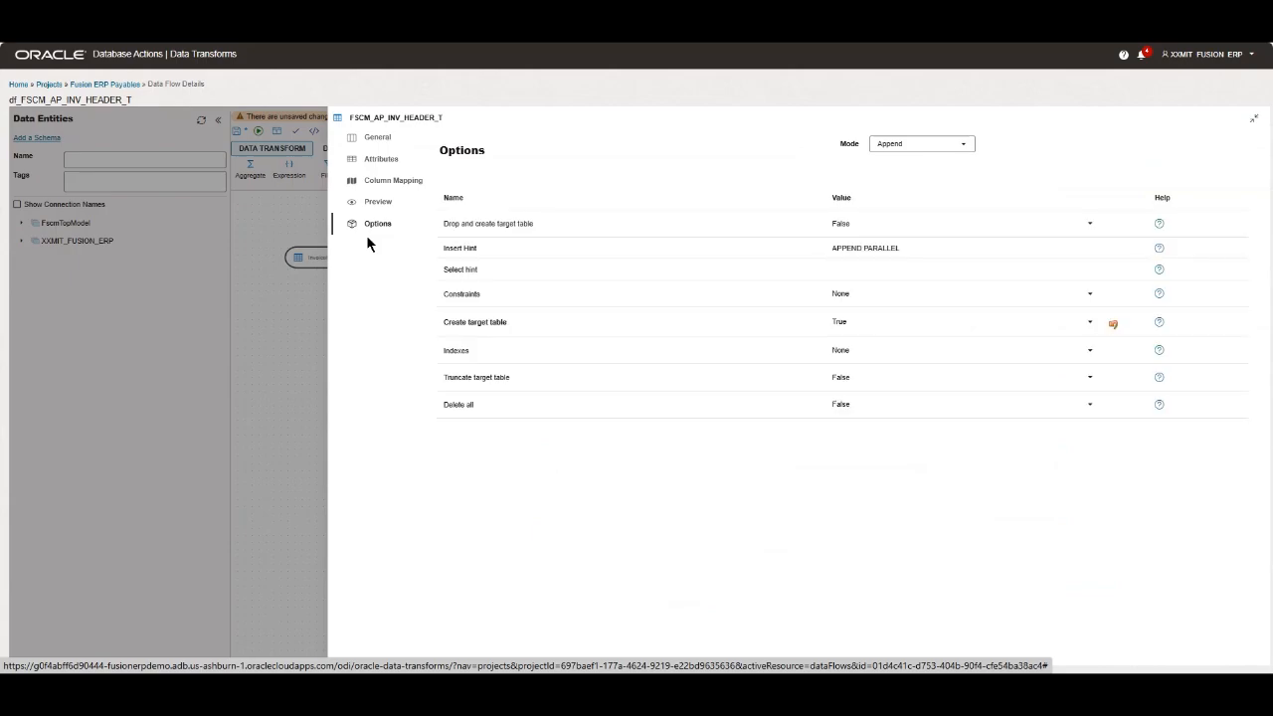
click(965, 149)
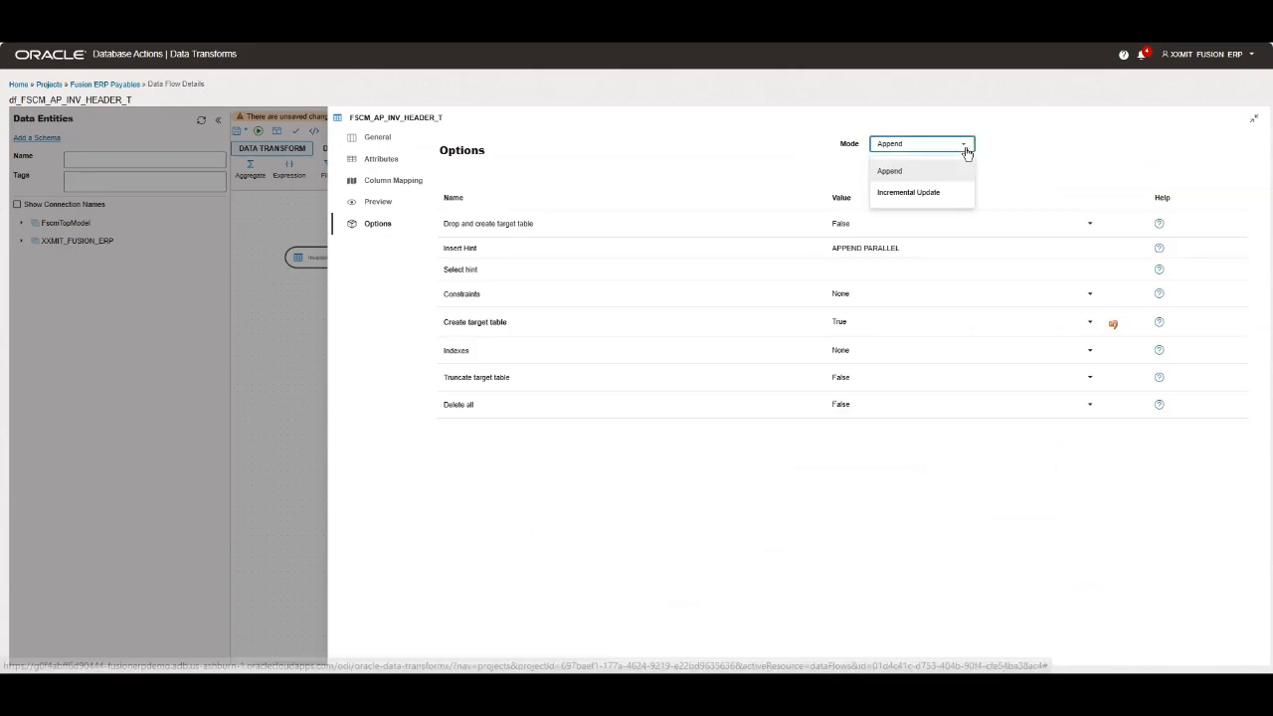
click(919, 194)
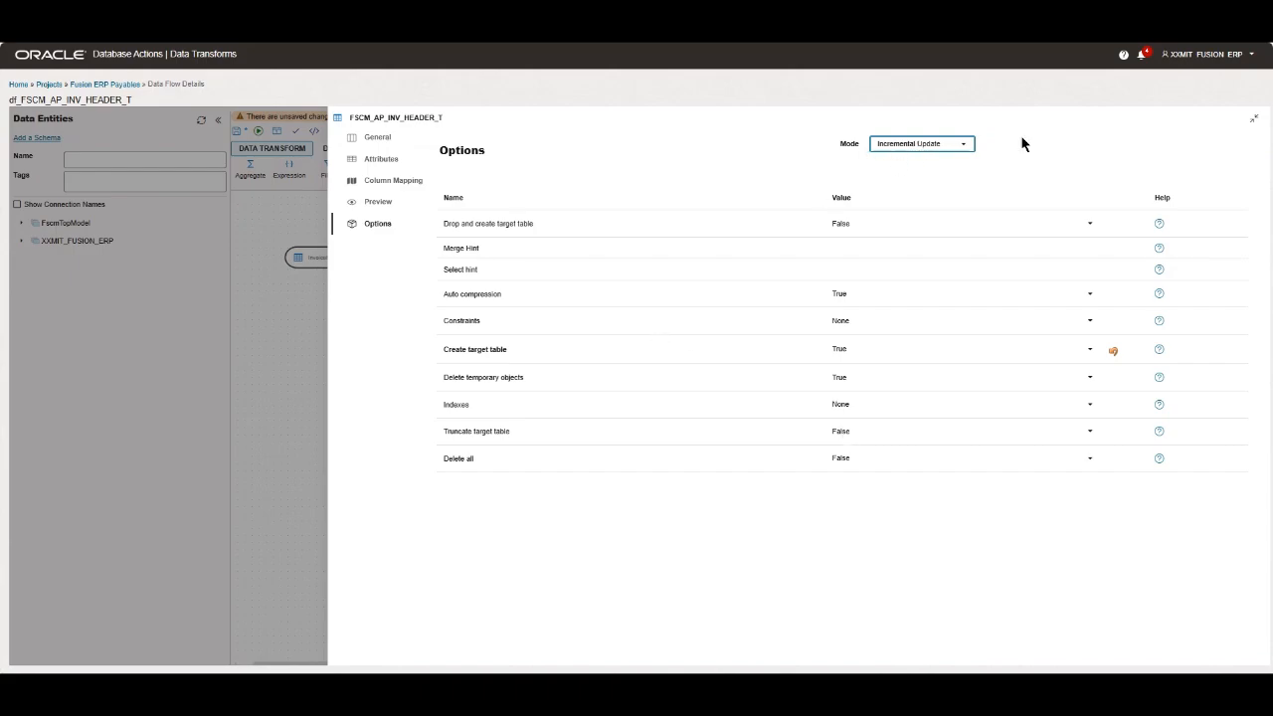
click(1253, 119)
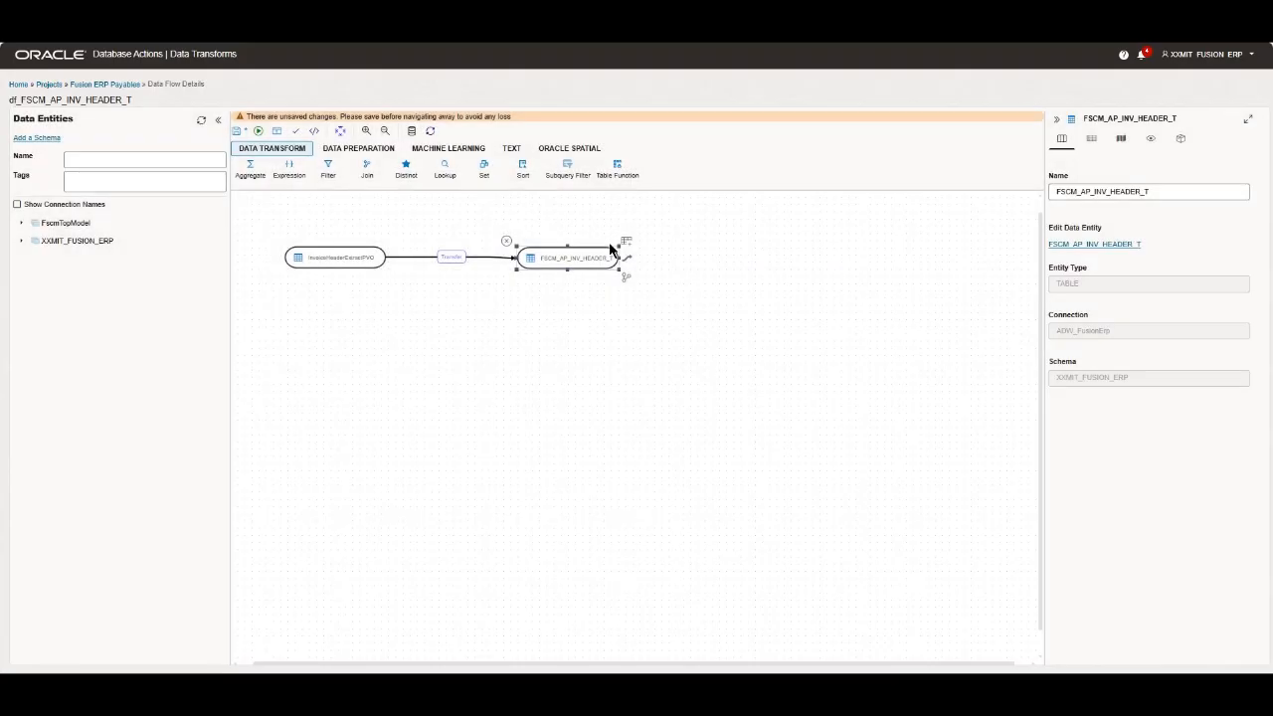
click(1248, 119)
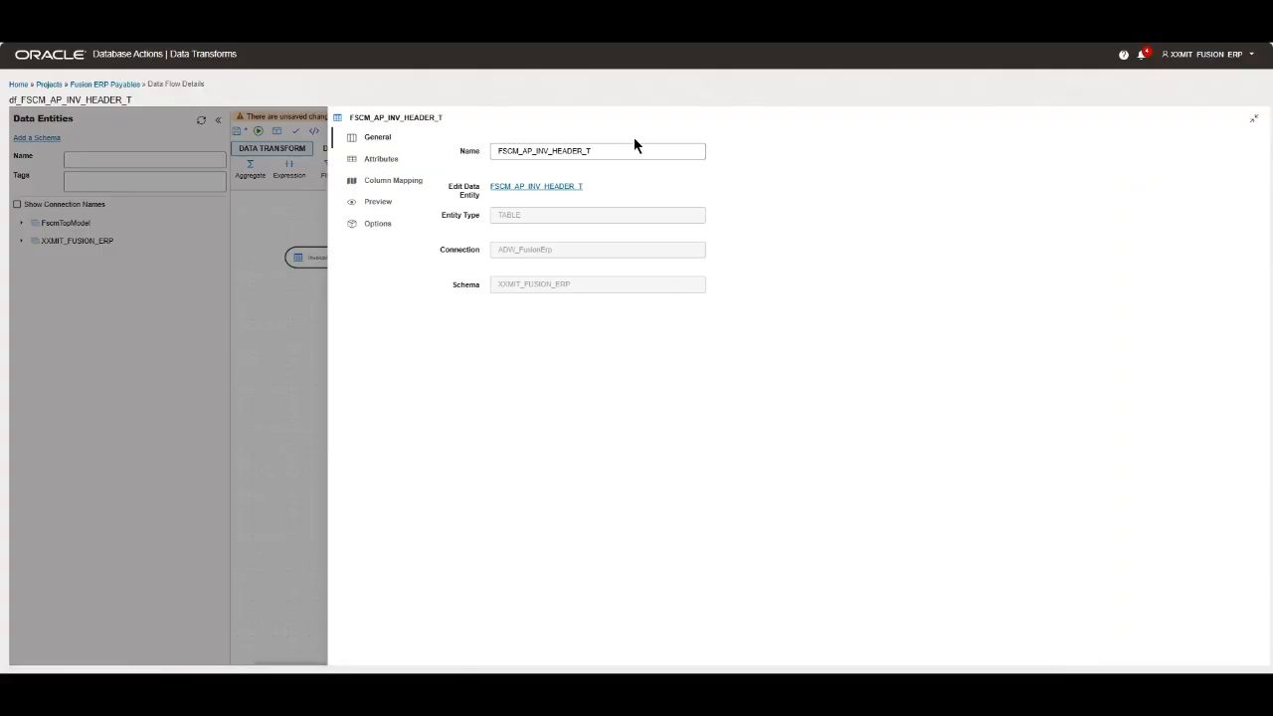
click(1254, 118)
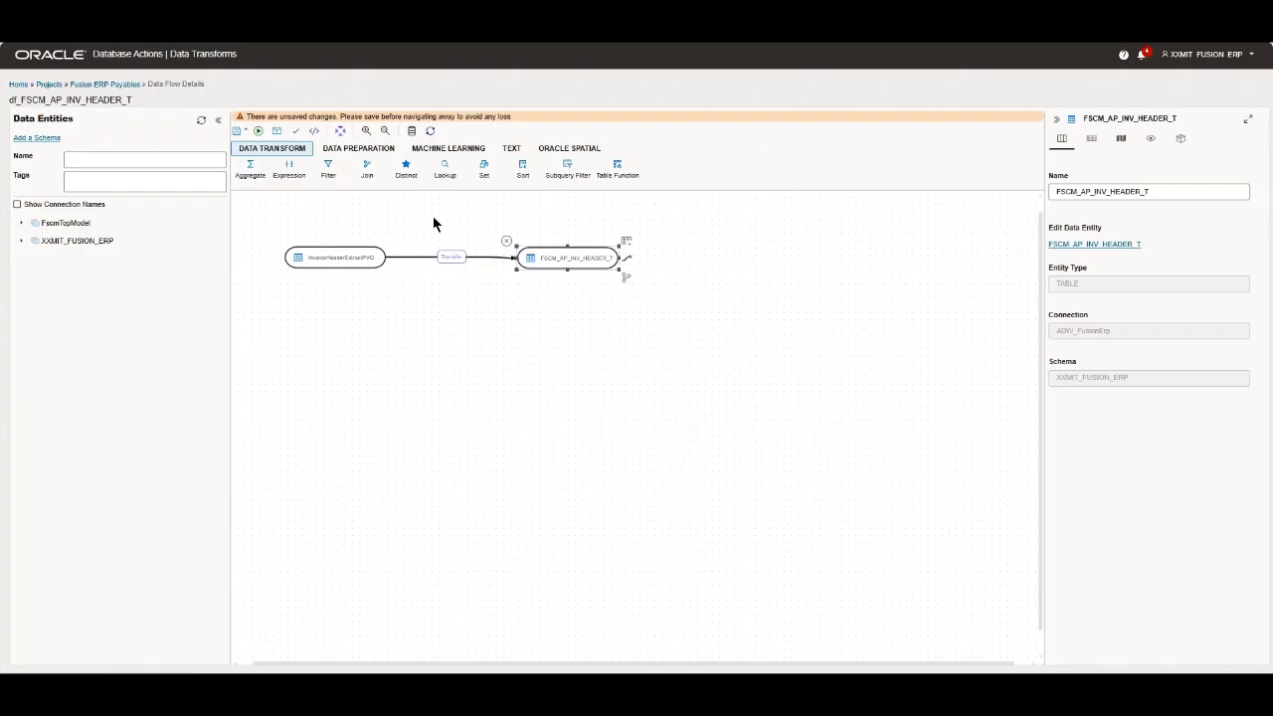
click(237, 130)
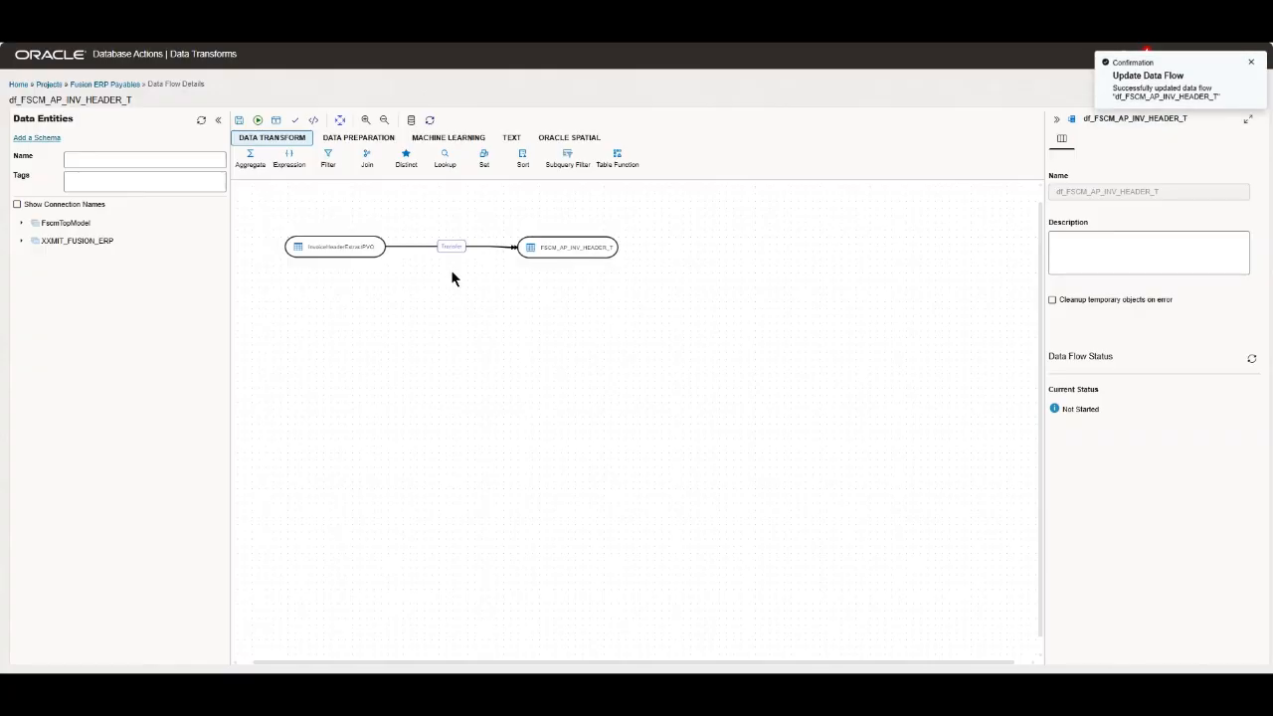
Start the data flow df_FSCM_AP_INV_HEADER_T and dismiss the job notice.
click(257, 120)
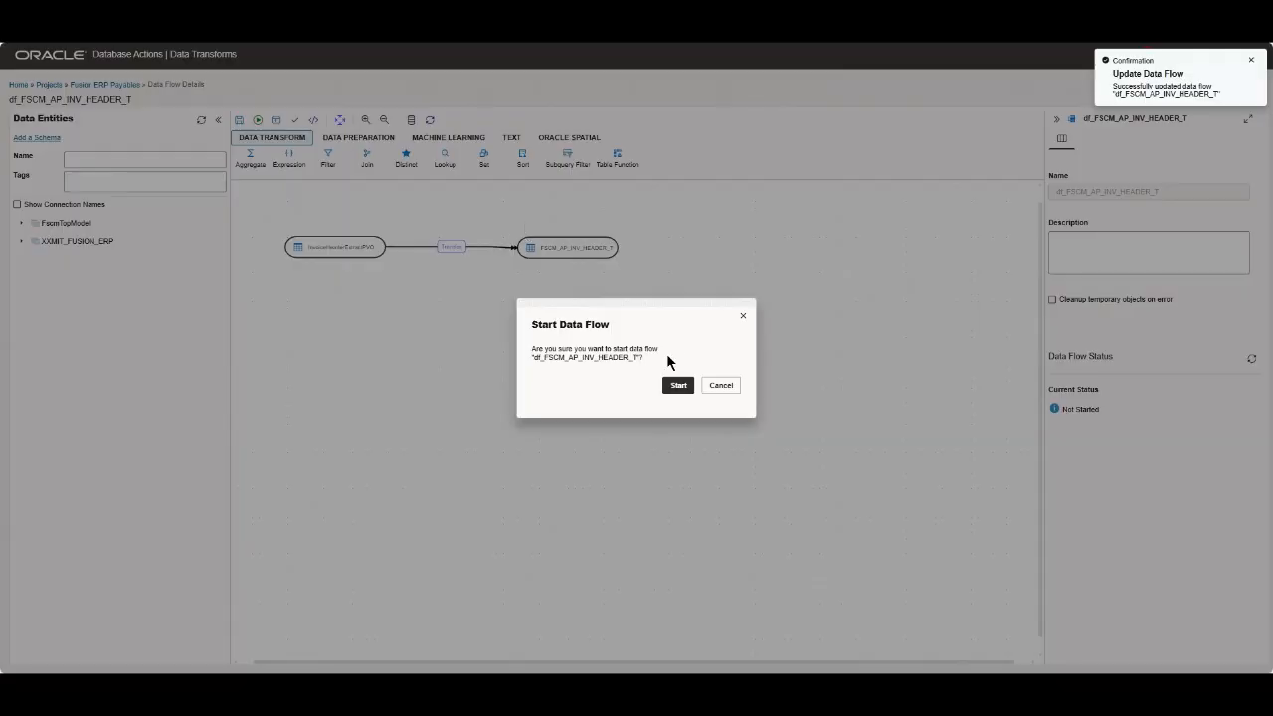
click(679, 386)
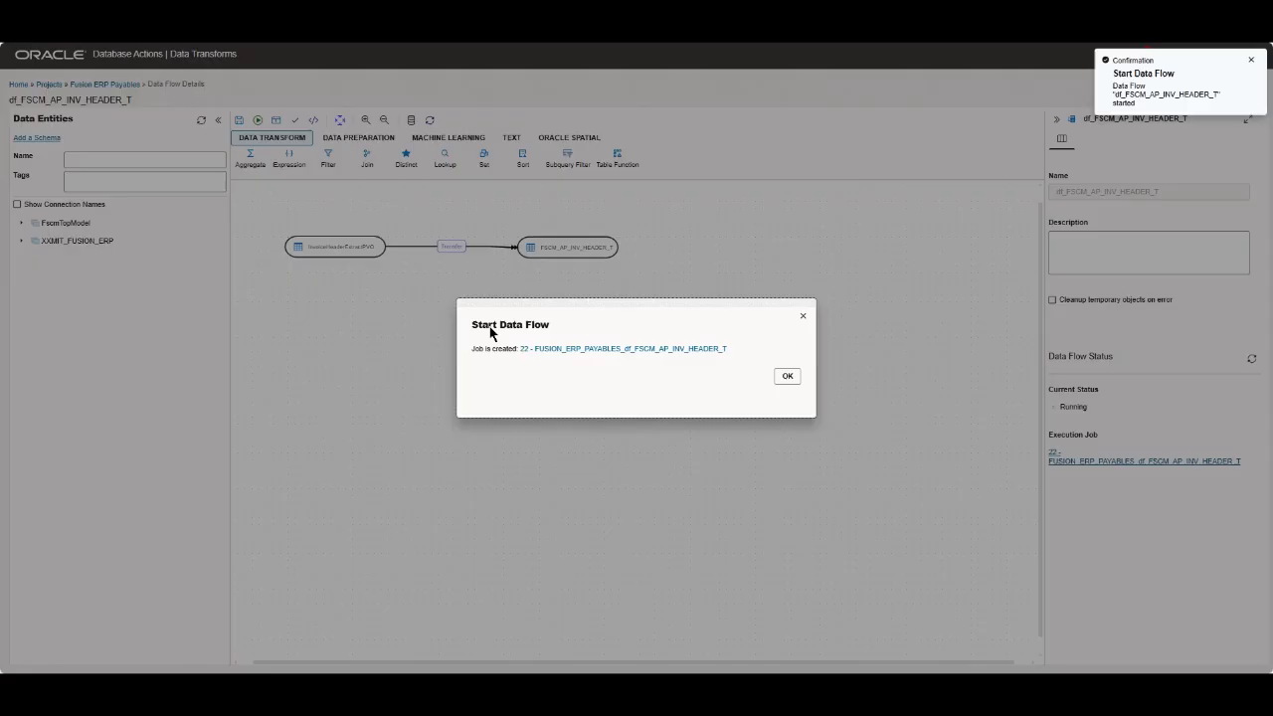
click(787, 377)
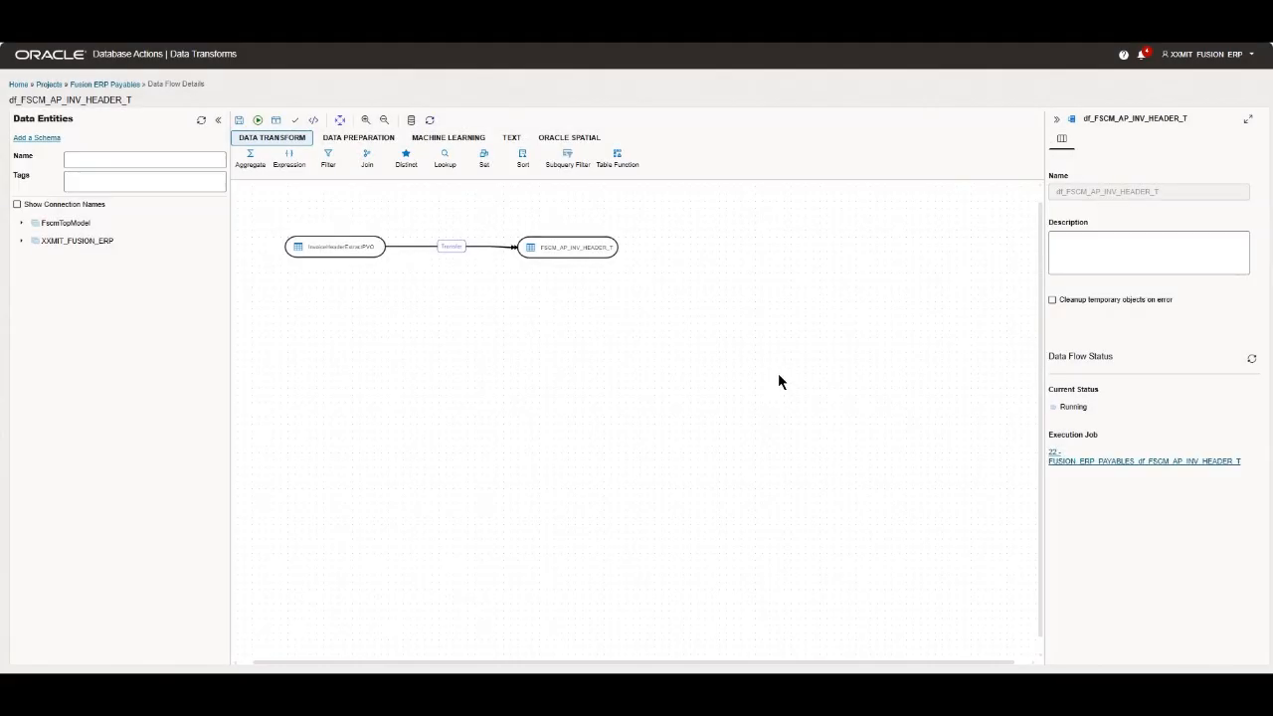
Open the details of the data flow's job in the Fusion ERP Payables project and expand Physical_STEP.
click(108, 84)
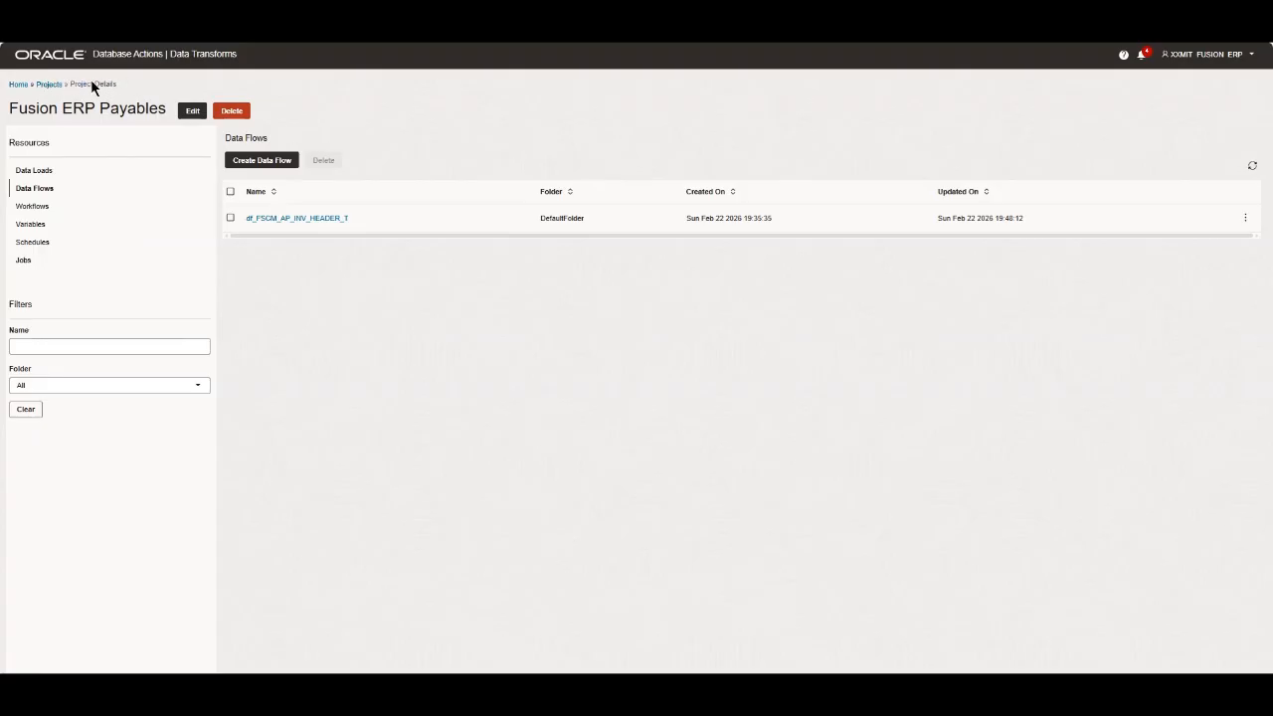
click(23, 262)
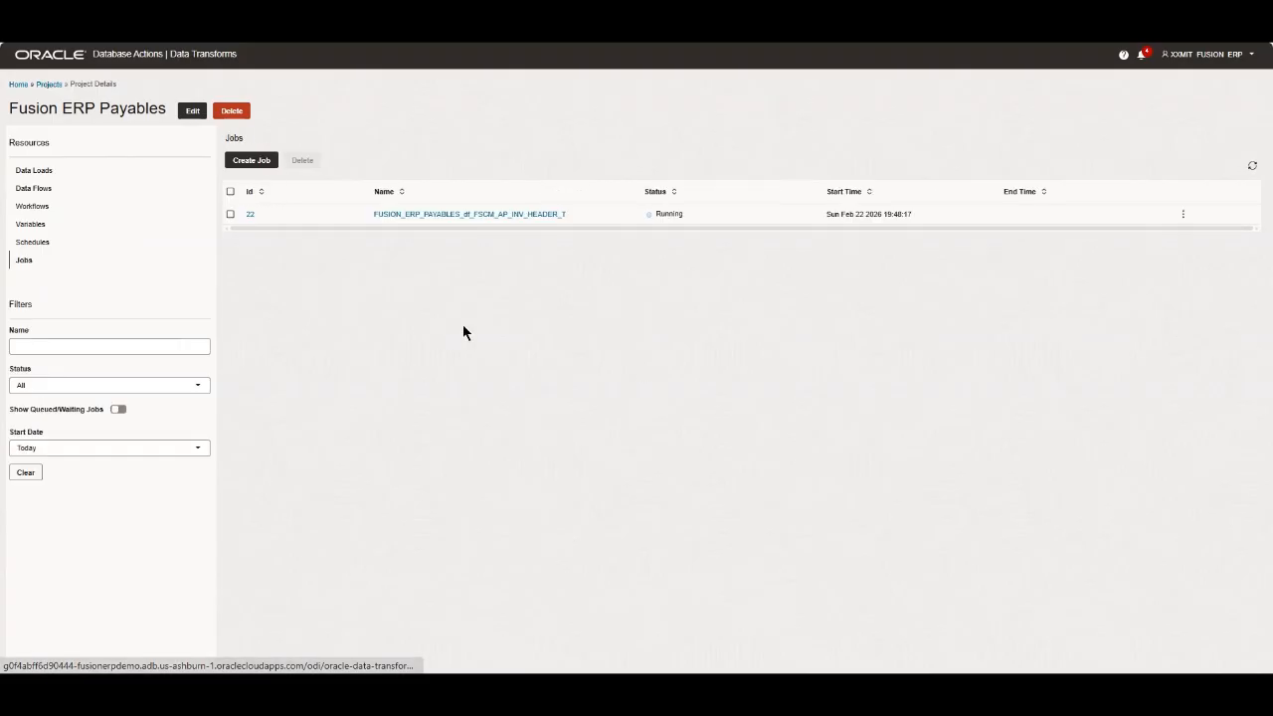
click(251, 213)
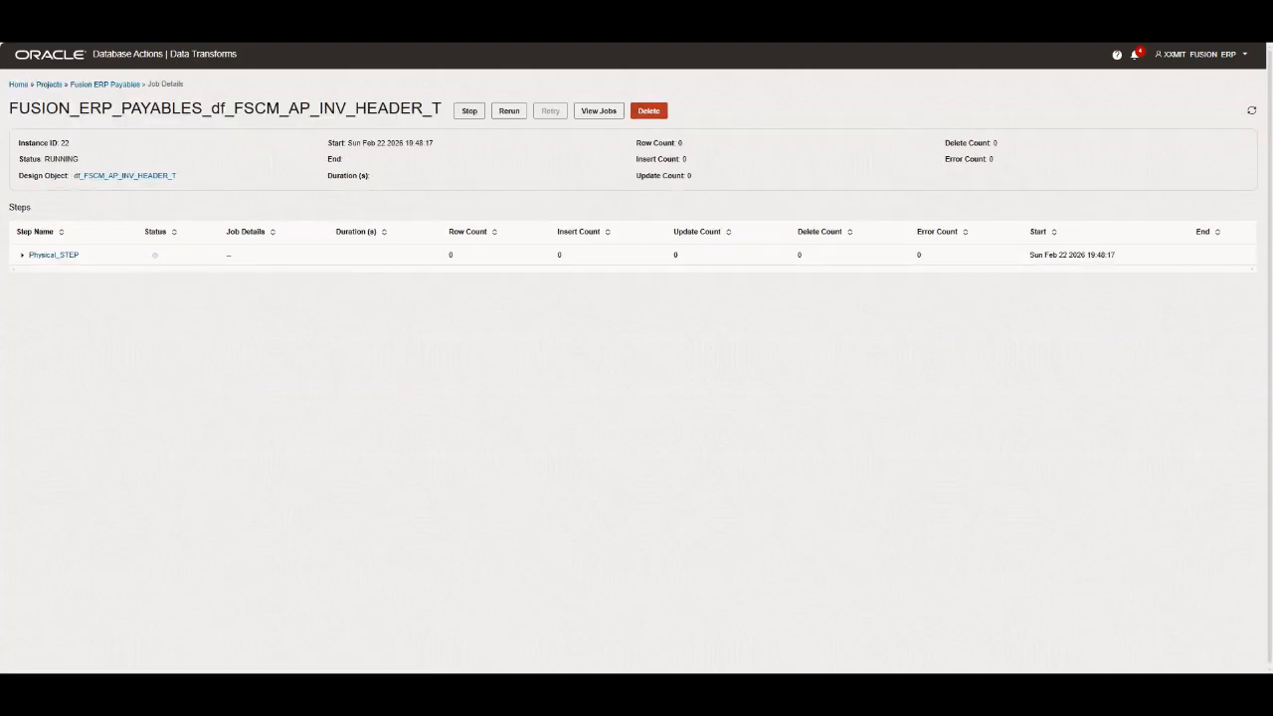
click(21, 256)
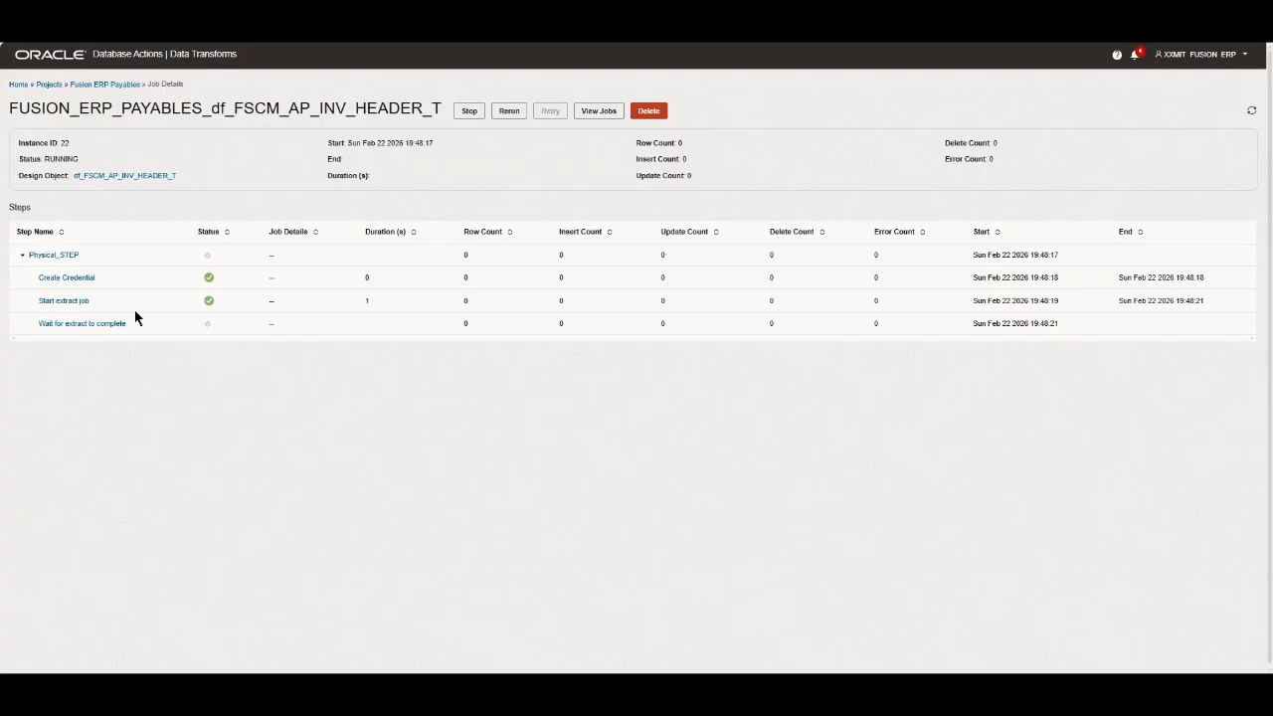
Refresh the job details until the run ends, examining the step statuses and the merged row counts.
click(1251, 111)
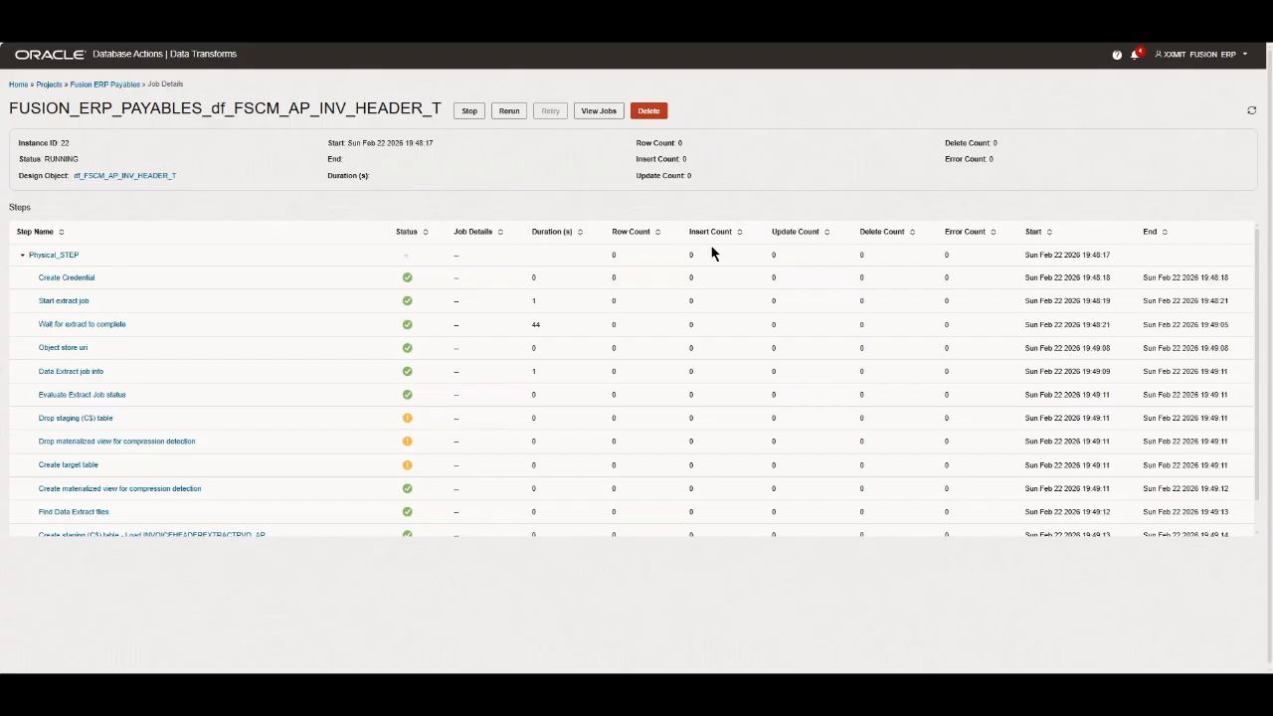
scroll(710, 250, down, 1)
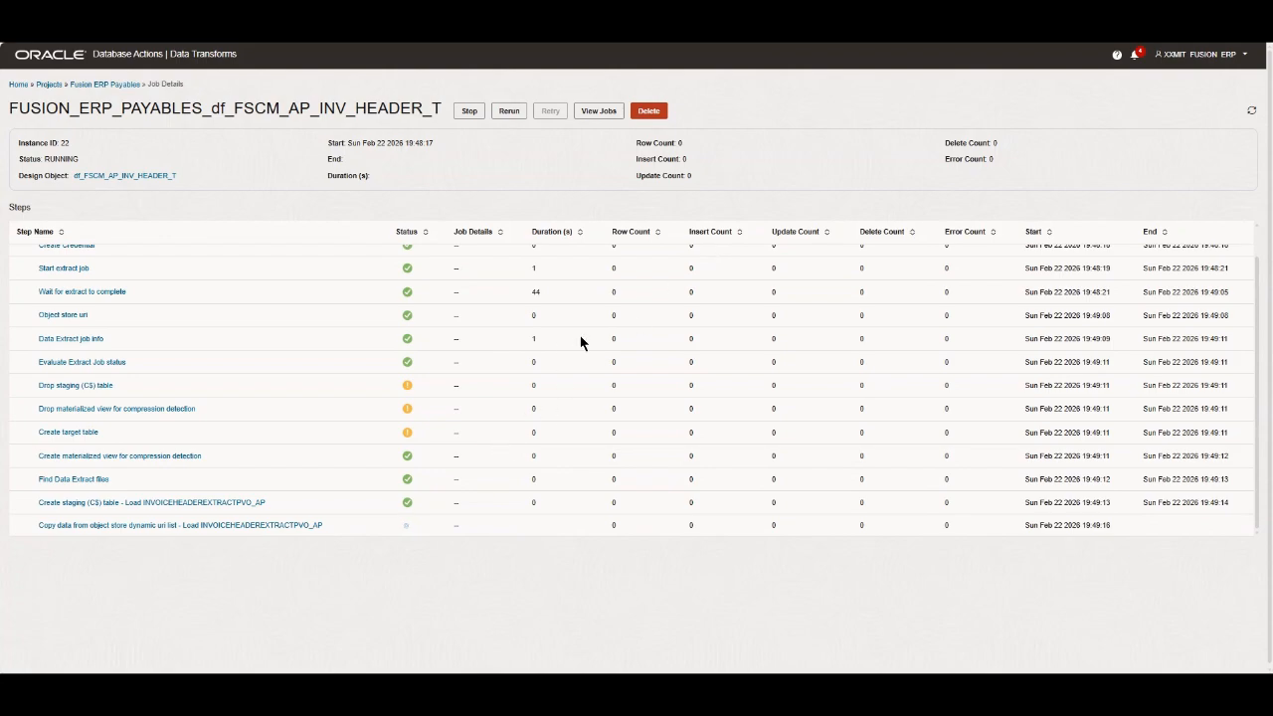
scroll(581, 337, down, 1)
click(1251, 110)
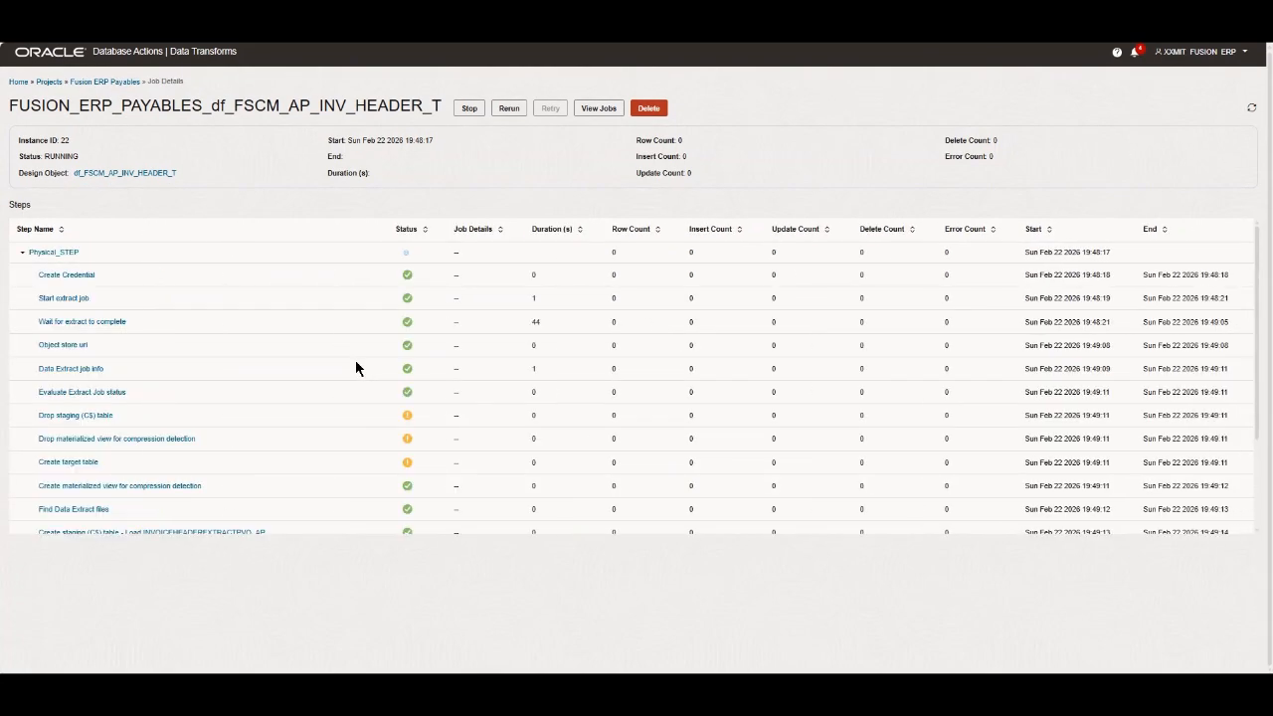
scroll(303, 378, down, 2)
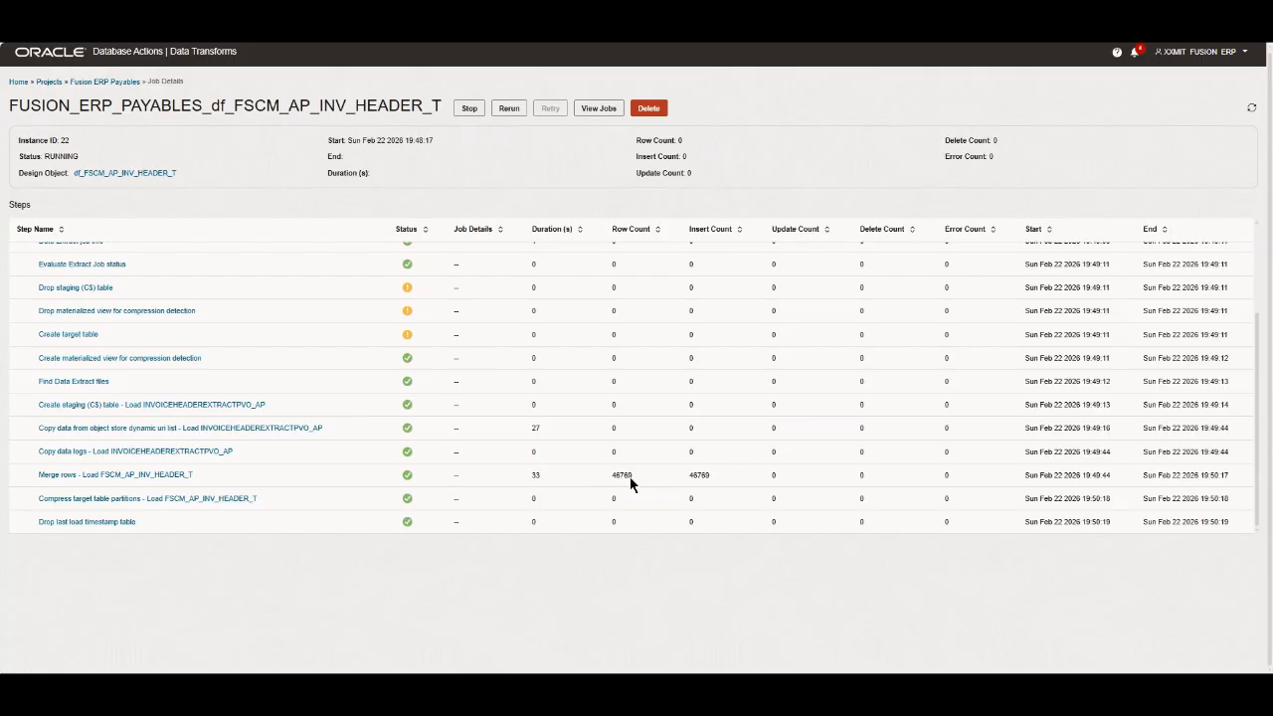
click(1251, 107)
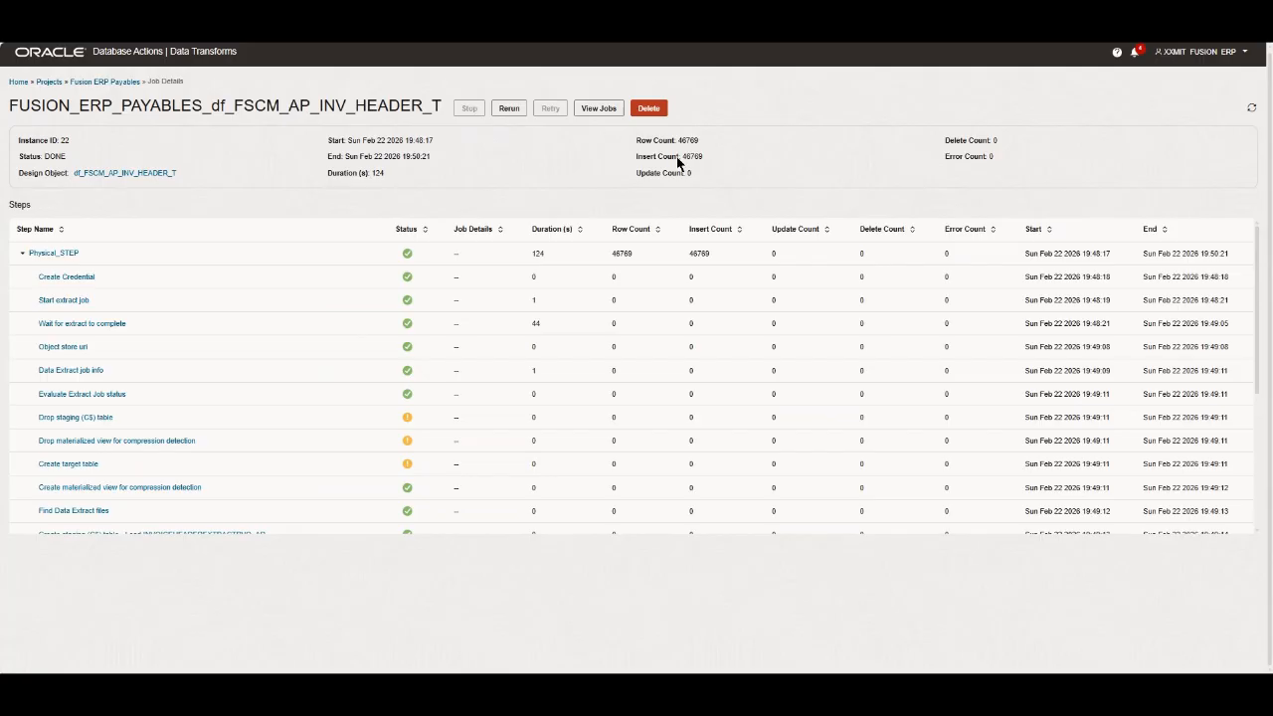
Check the project's job list and the data entities list, and reopen the Fusion ERP Payables project.
click(104, 83)
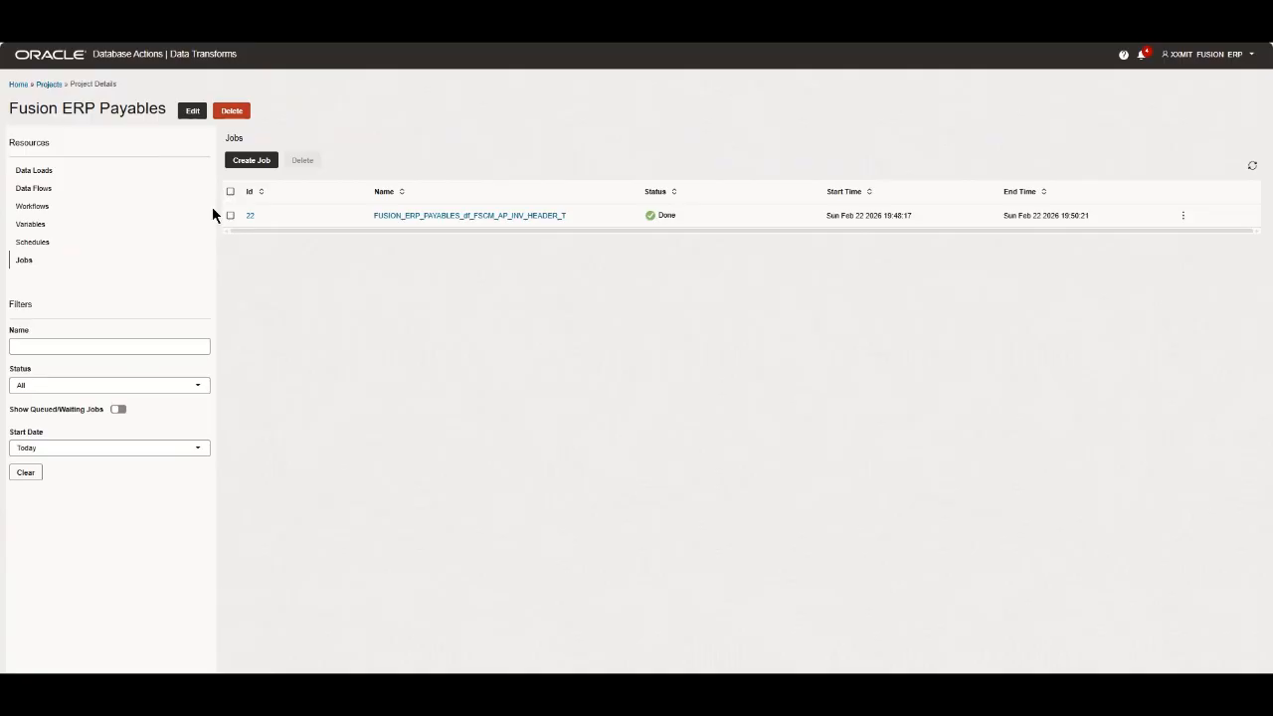
click(49, 84)
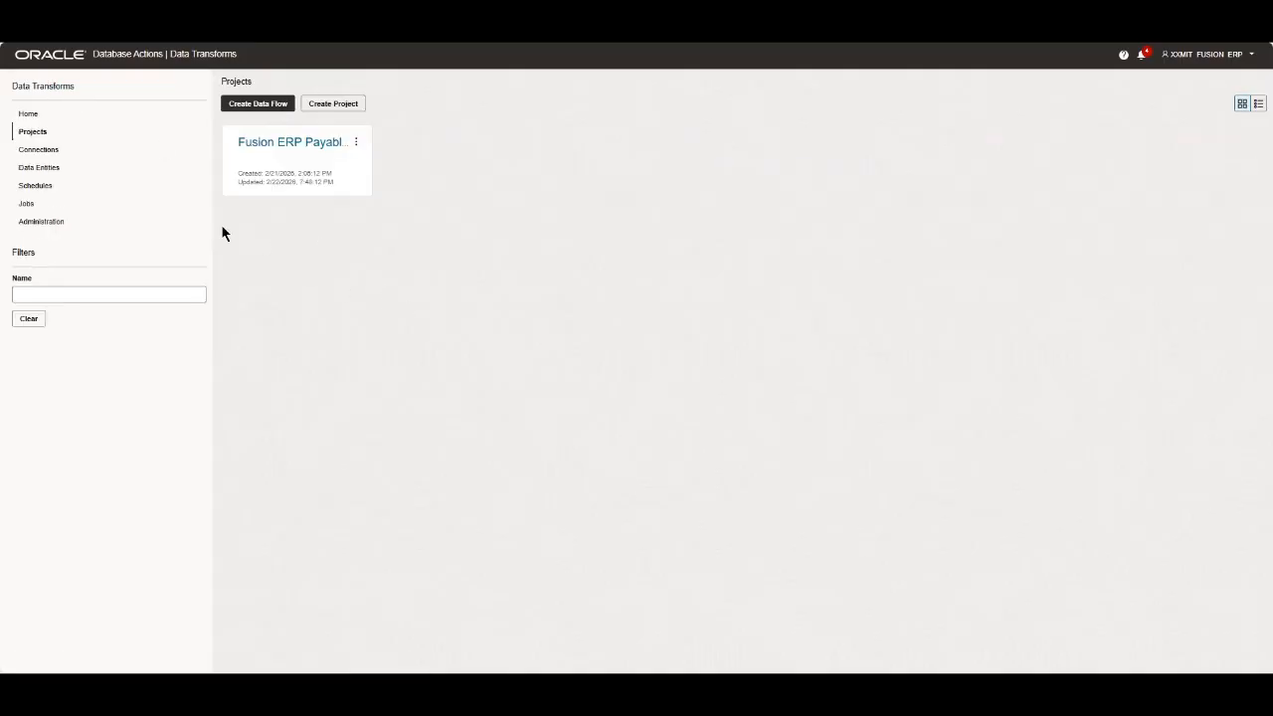
click(37, 169)
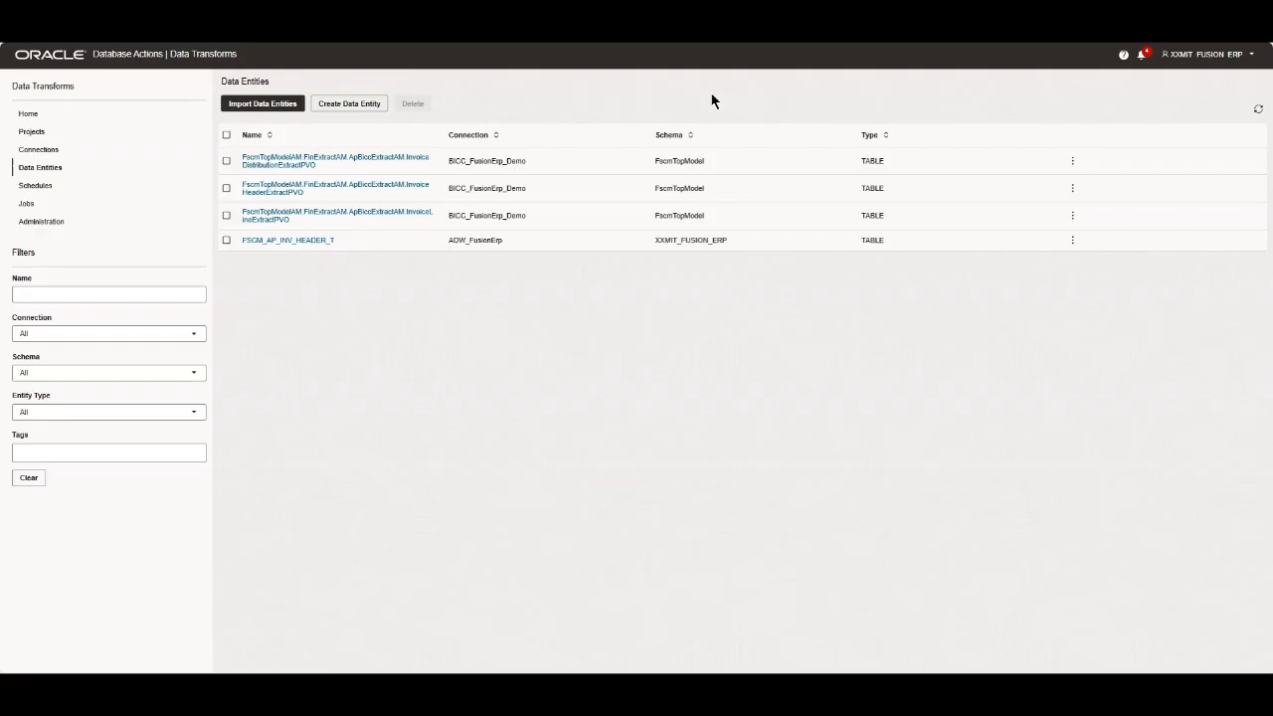
click(32, 133)
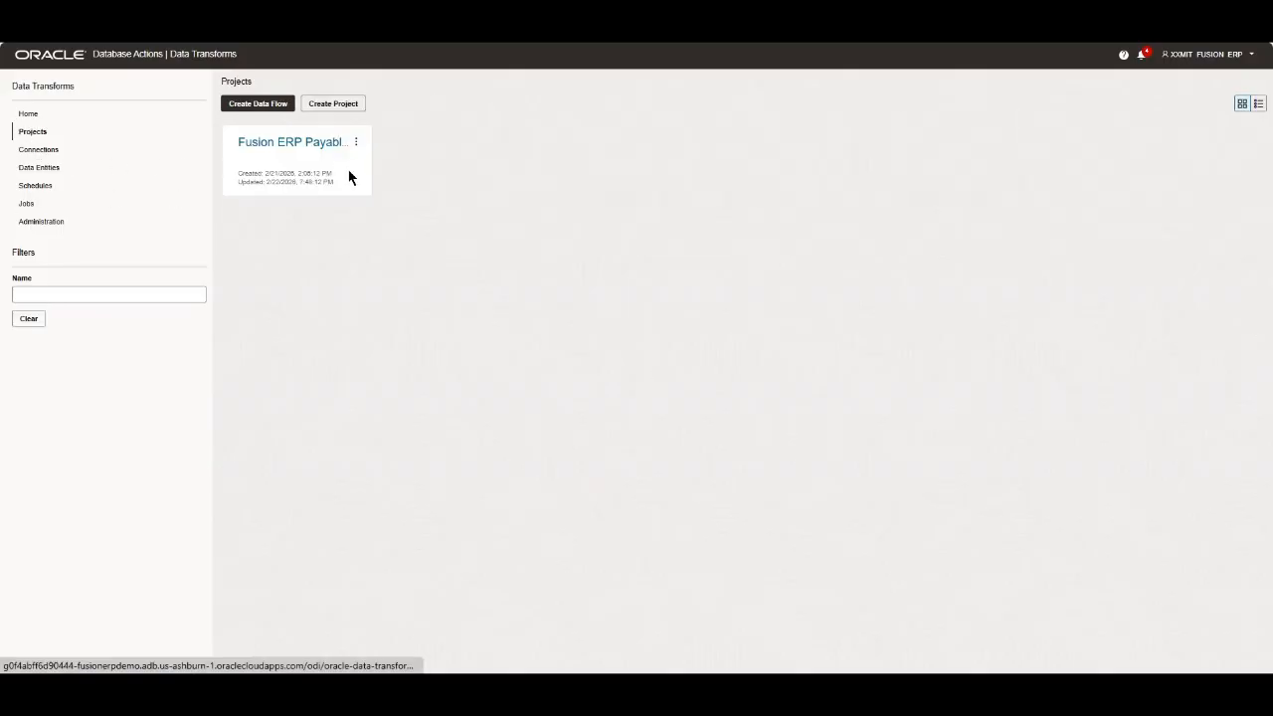
click(283, 143)
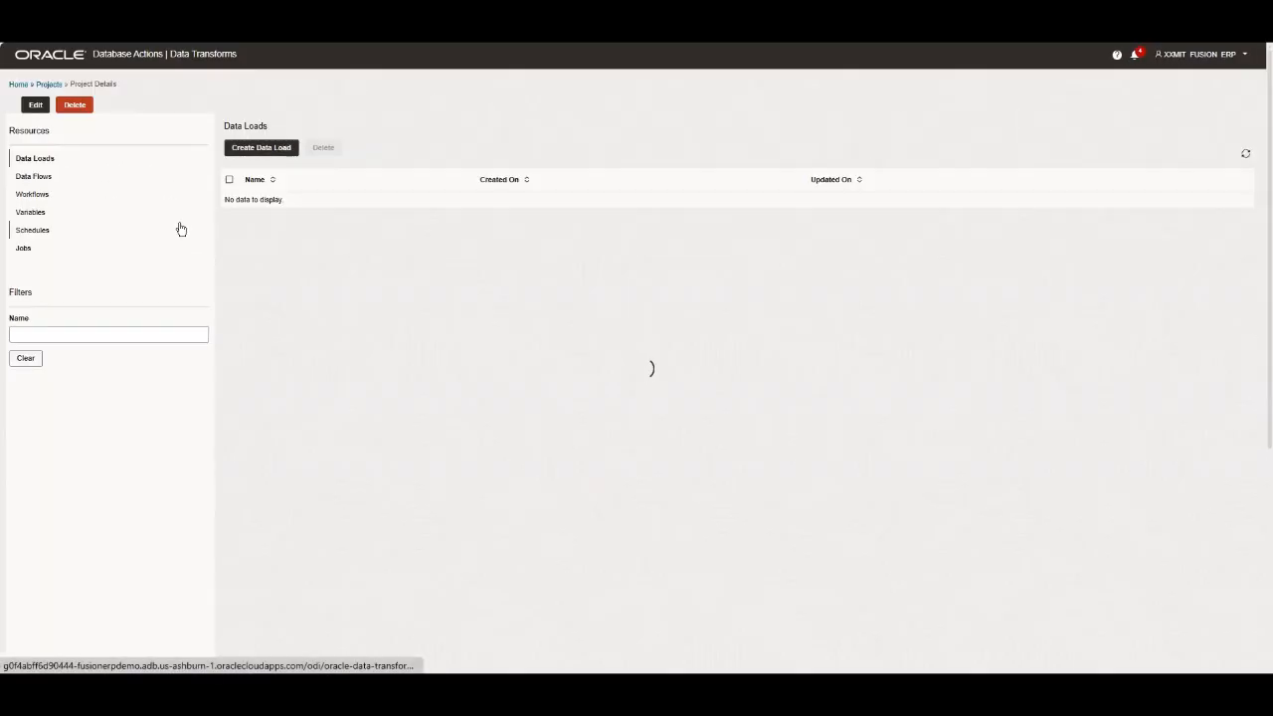